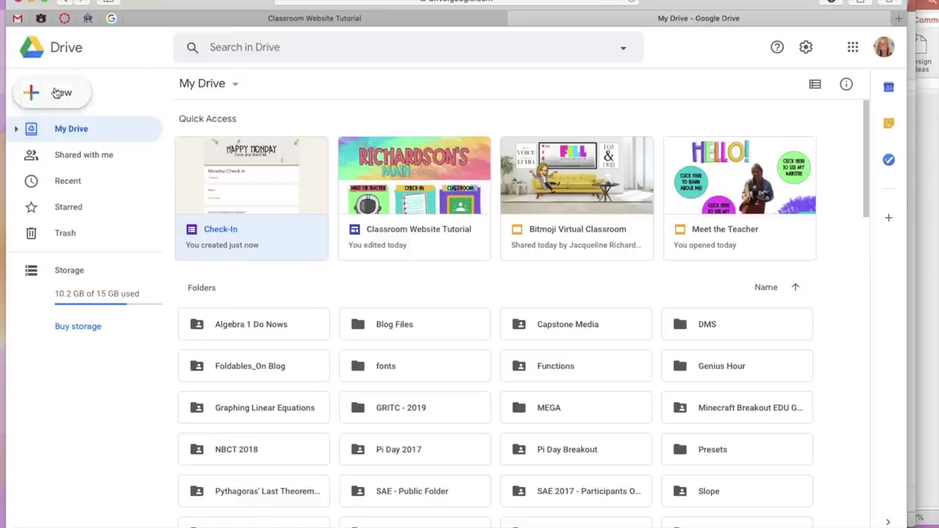
Create a new Google Sites website from Drive and dismiss the template suggestion
click(58, 94)
mouse_move(74, 241)
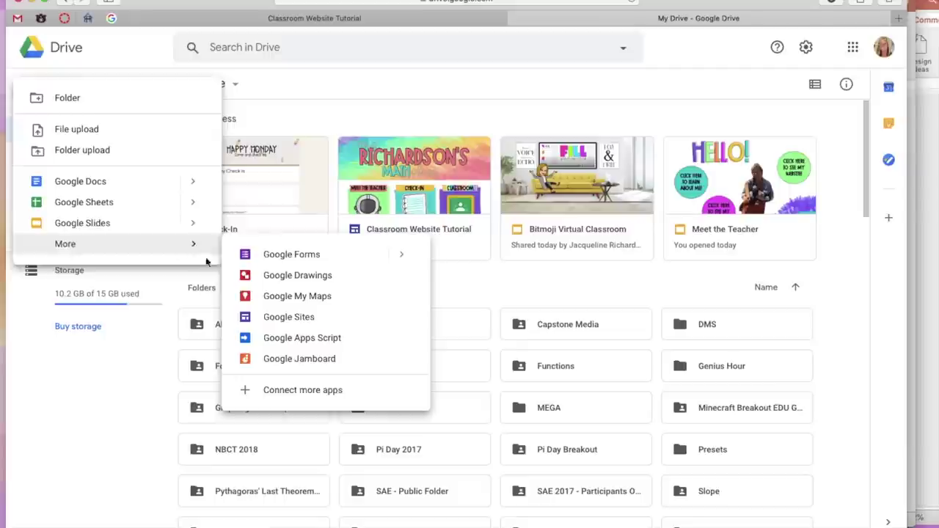
click(272, 320)
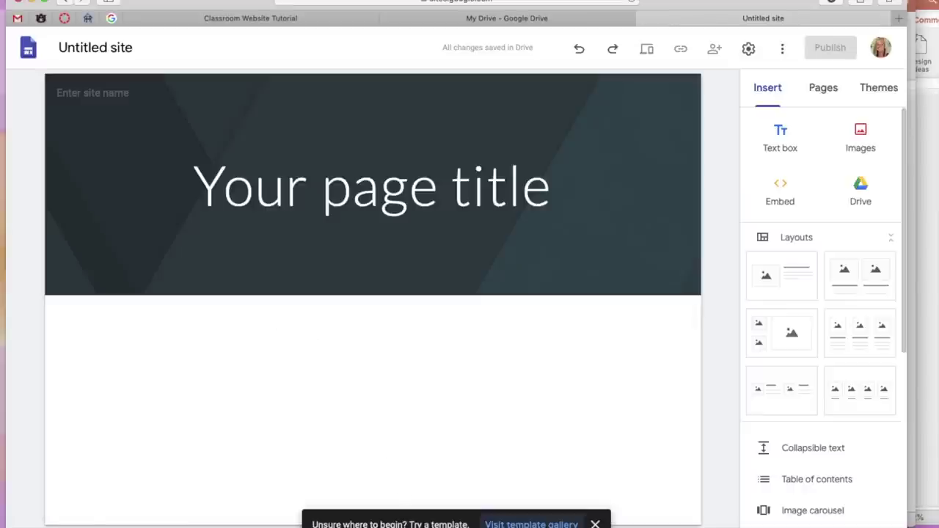
click(595, 524)
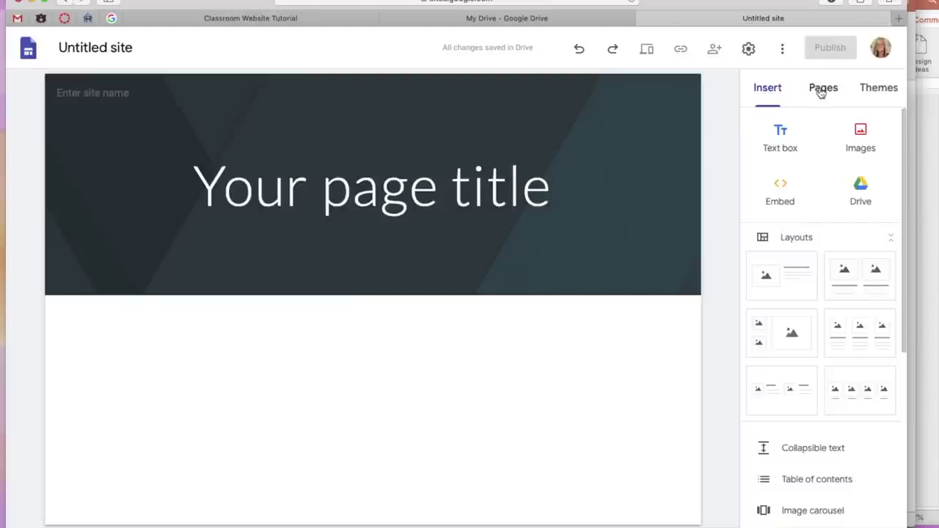
Look through the site editor's insertable elements, page list, and theme and font style options
scroll(808, 420, down, 5)
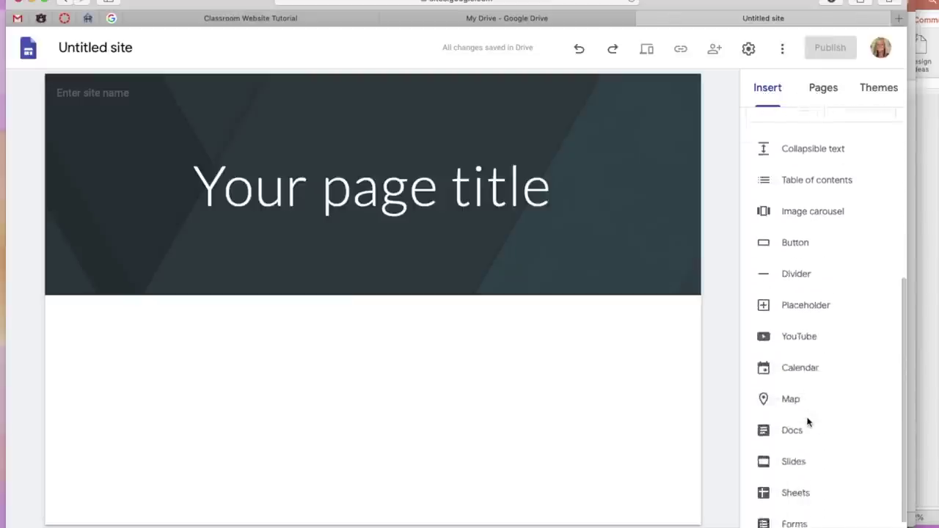
scroll(808, 420, up, 5)
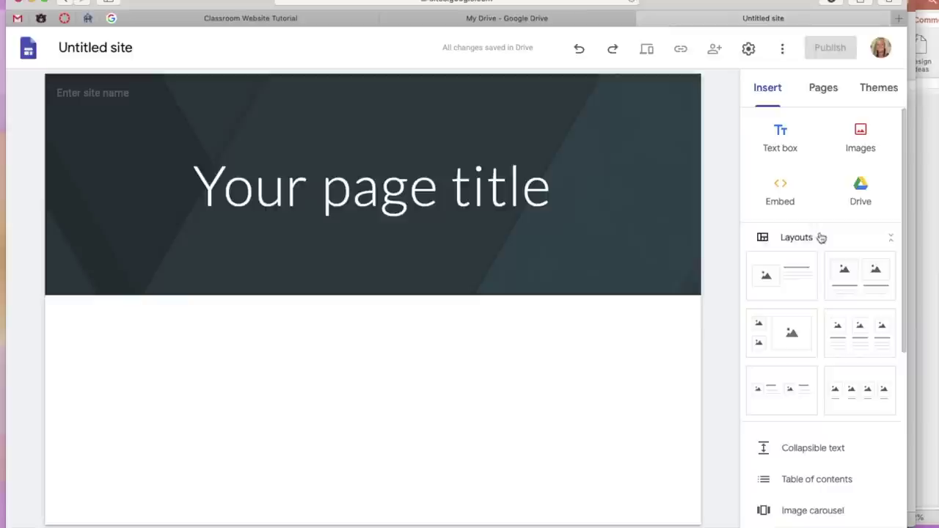
click(822, 95)
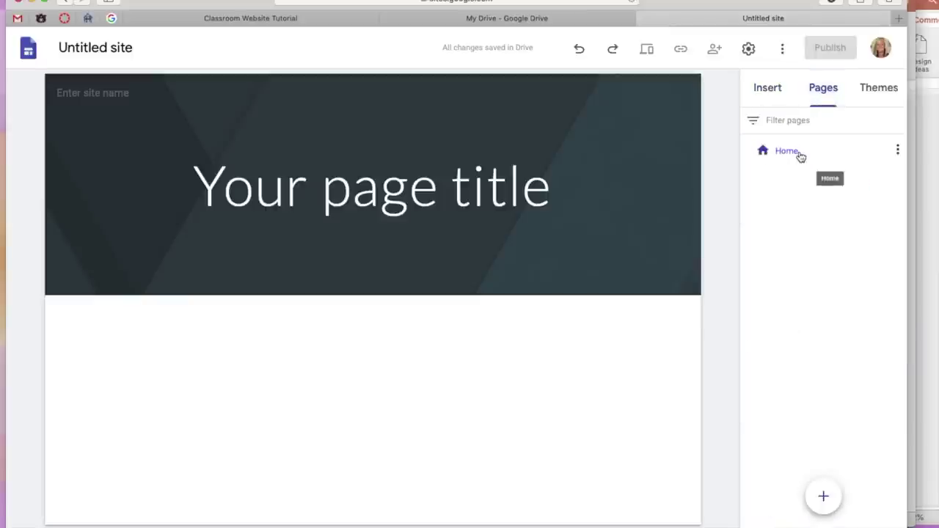
click(873, 89)
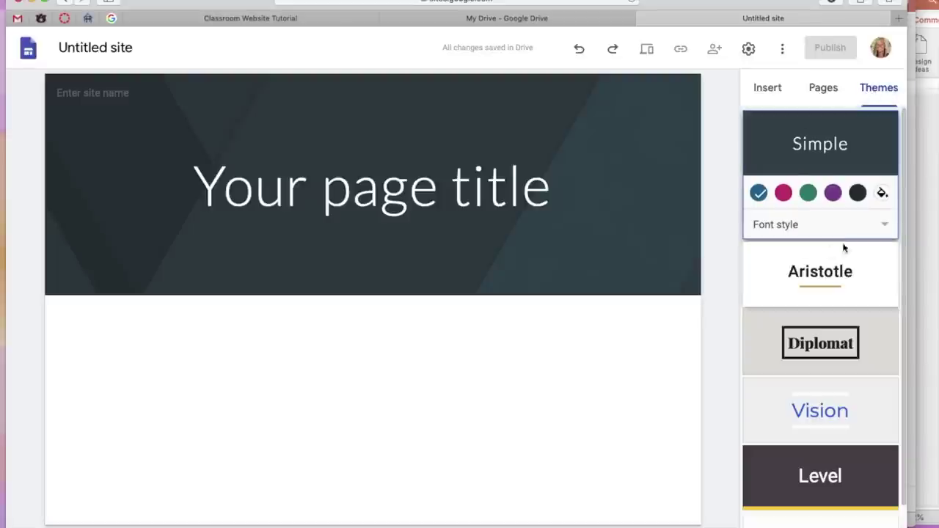
click(780, 231)
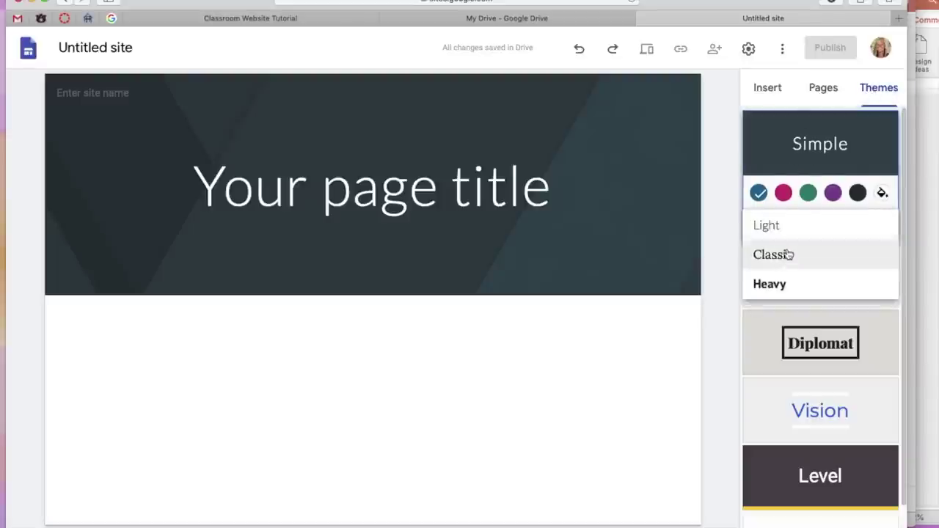
click(807, 169)
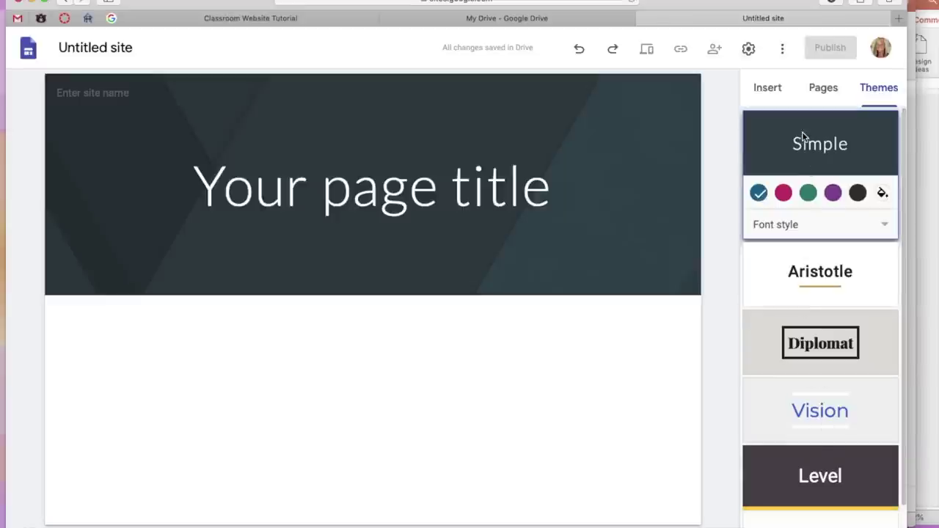
click(764, 89)
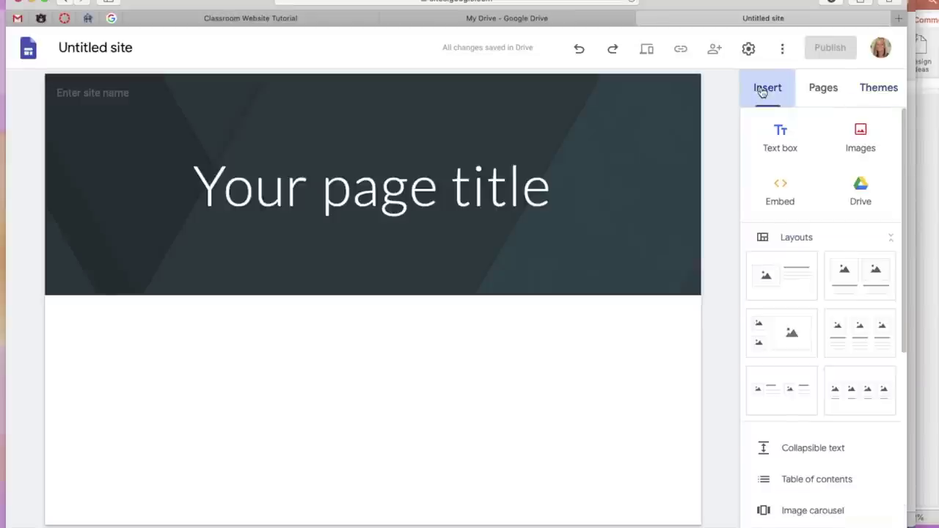
click(822, 85)
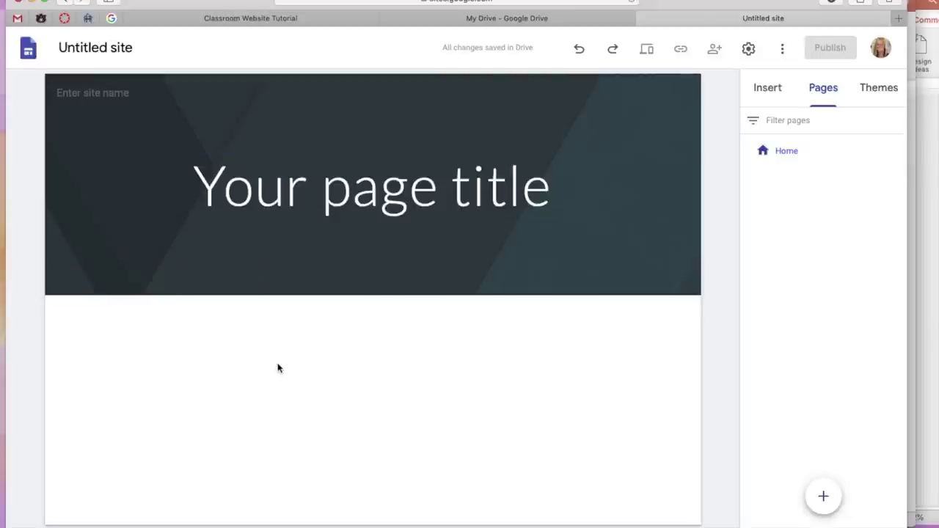
Switch to the Sites Header presentation in PowerPoint and check the custom slide dimensions in Page Setup
click(912, 134)
click(170, 99)
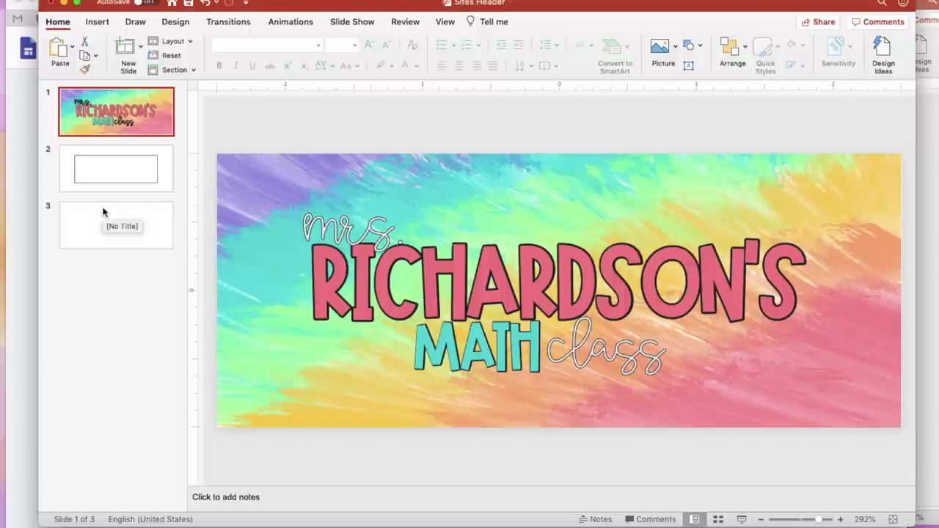
click(176, 22)
click(756, 50)
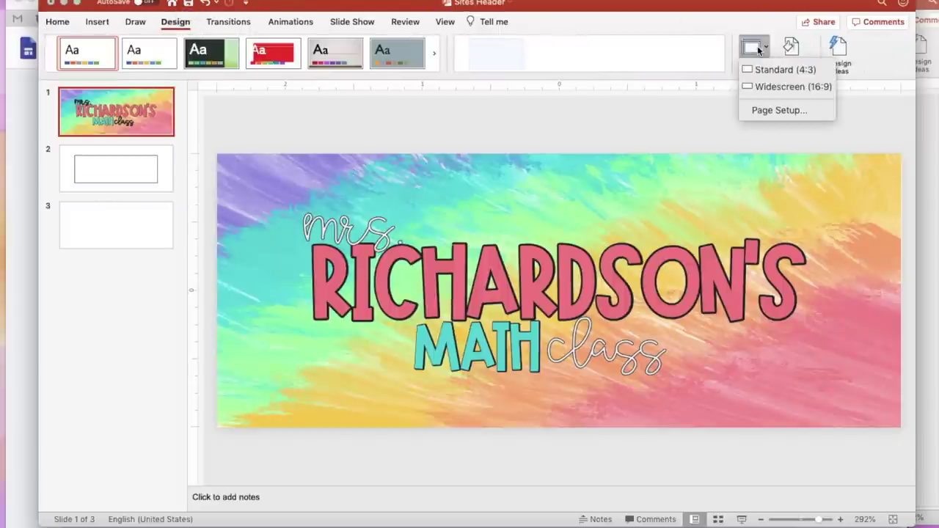
click(767, 109)
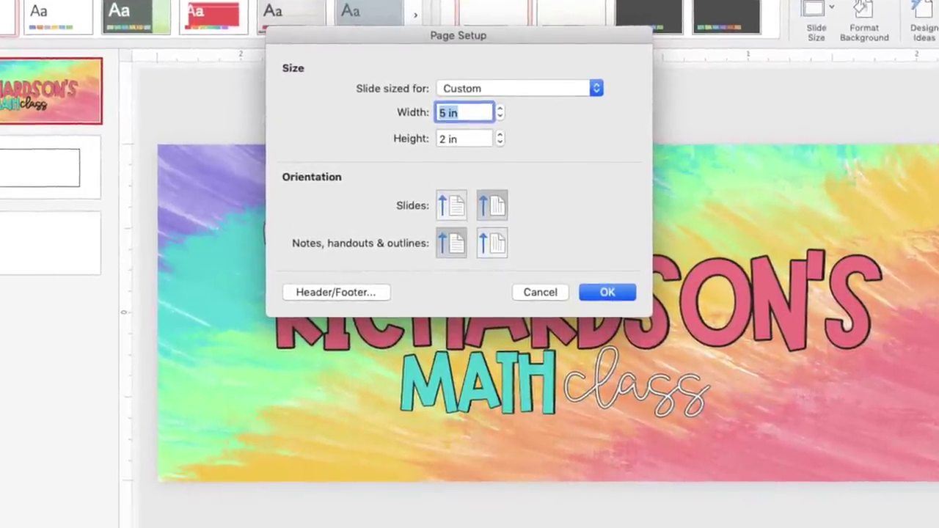
key(Return)
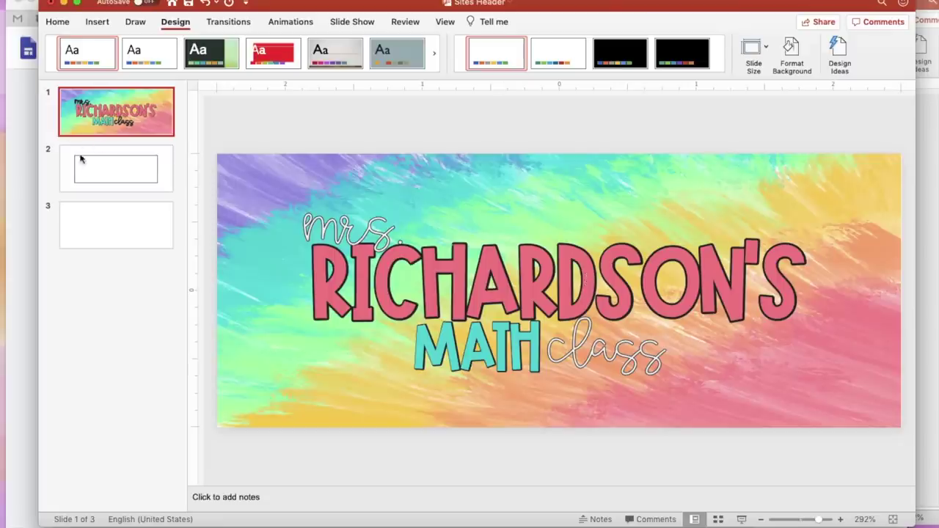
Check the rectangle guide on slide 2, then capture a screenshot of the entire header design on slide 1
click(81, 160)
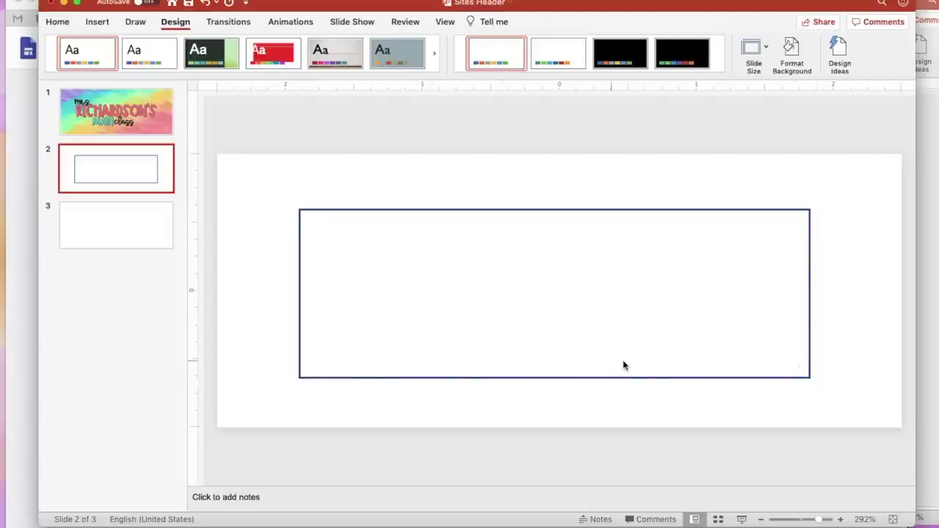
click(146, 123)
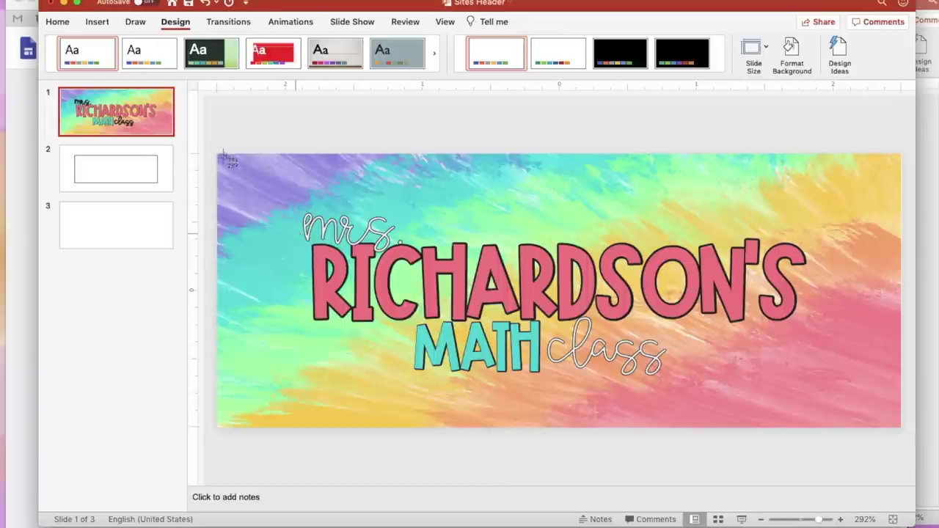
drag(219, 156, 900, 431)
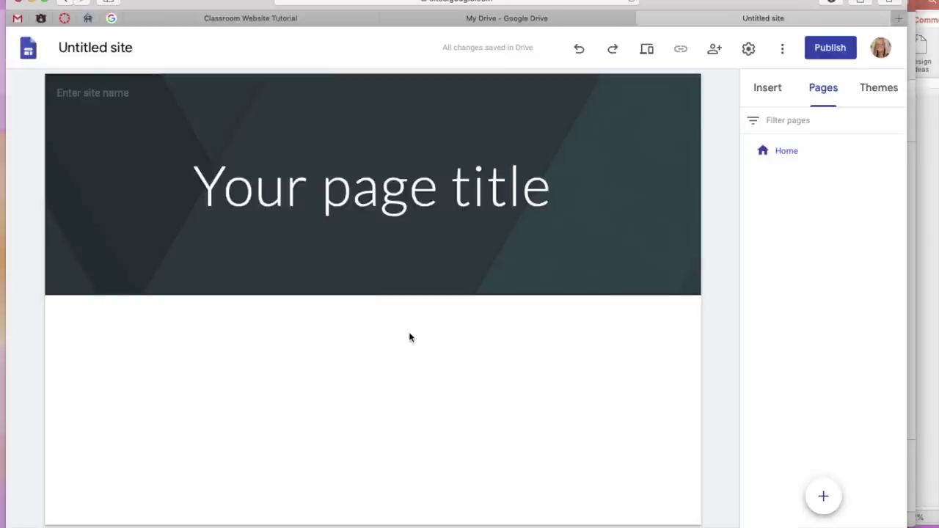
In Google Sites, upload header.png from the Desktop as the header image and turn off its readability adjustment
mouse_move(394, 227)
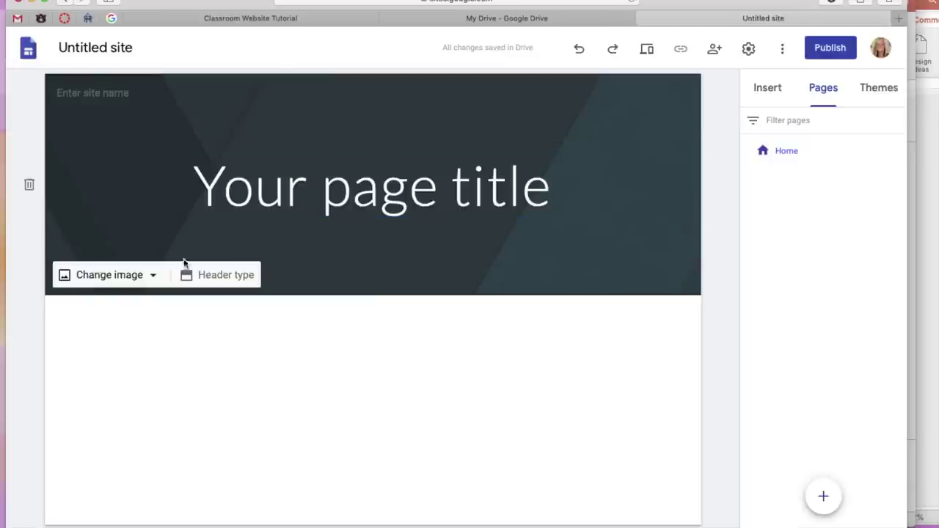
click(155, 276)
click(103, 317)
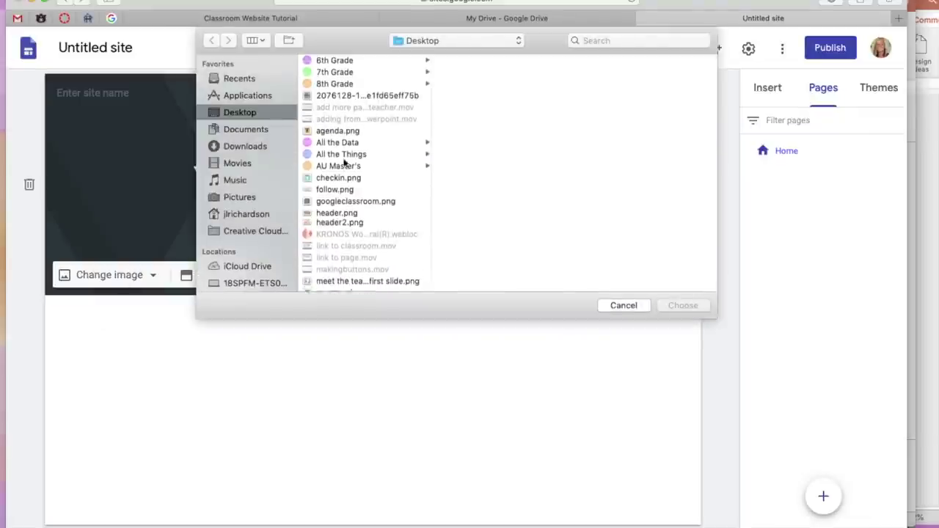
click(337, 213)
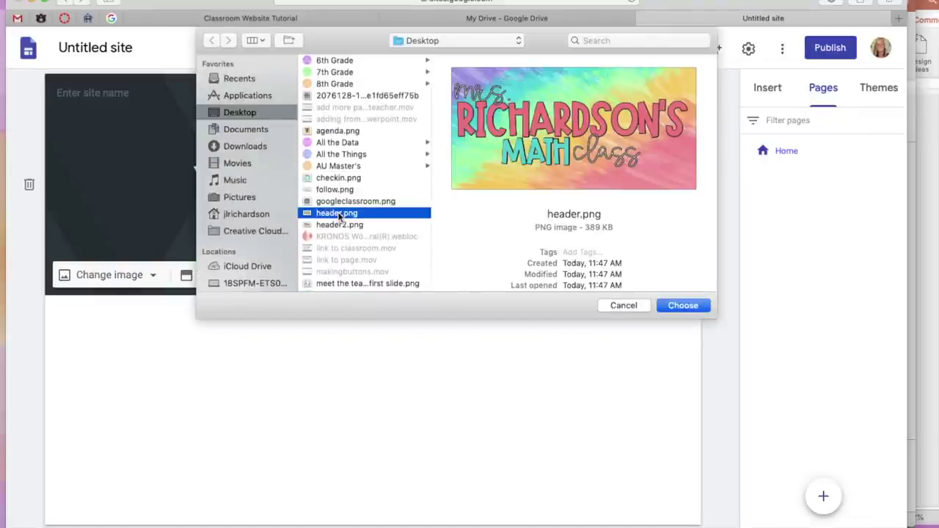
click(682, 306)
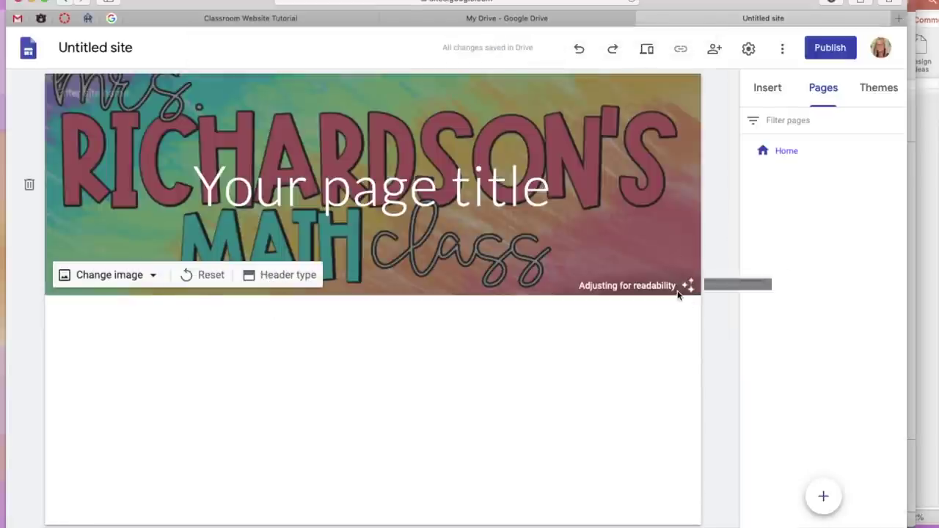
click(680, 294)
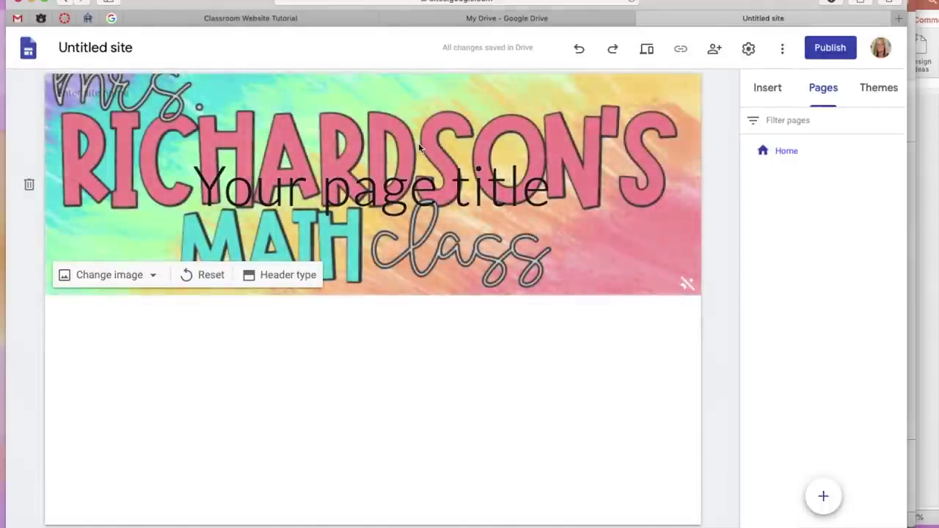
Delete the page title text box from the header and choose Banner as the header type
click(374, 188)
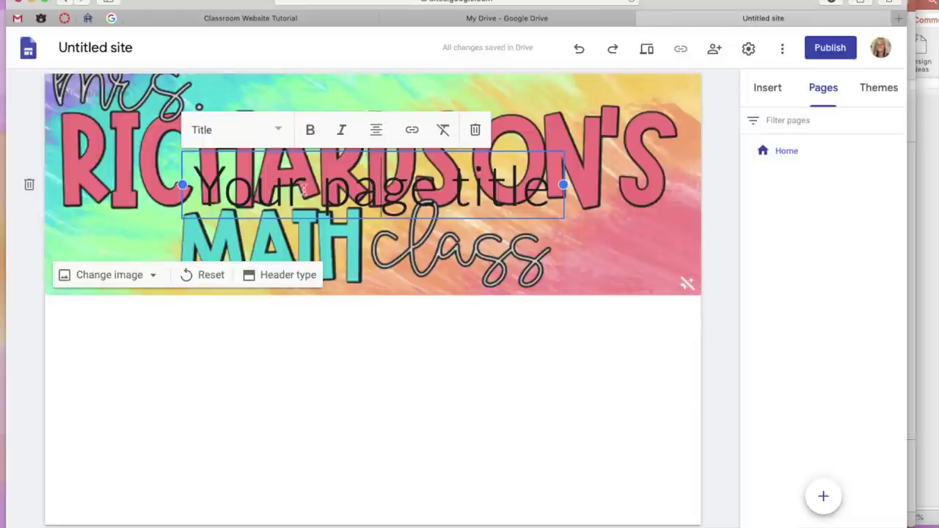
click(475, 130)
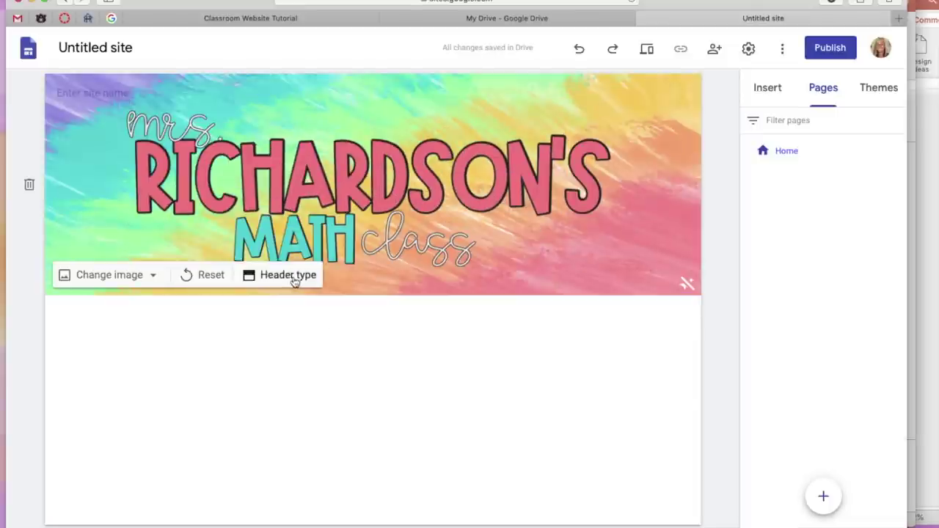
click(288, 275)
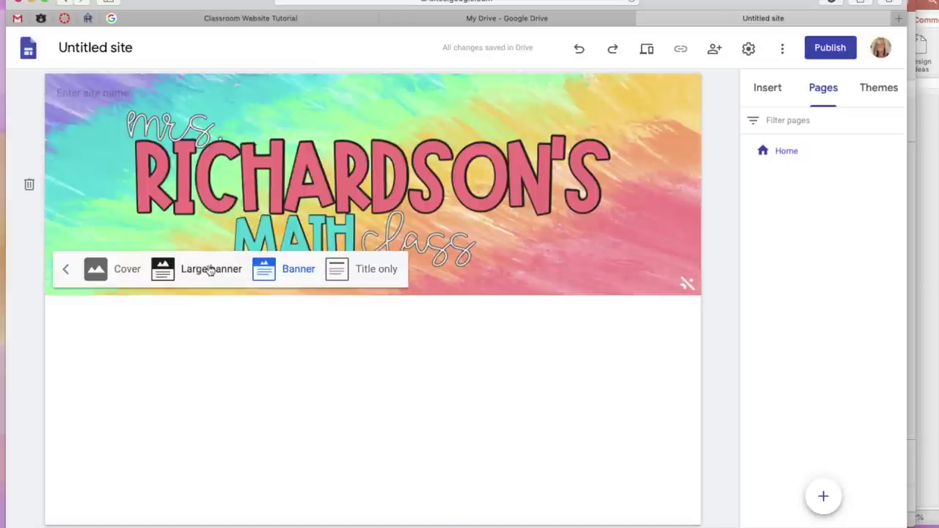
click(284, 272)
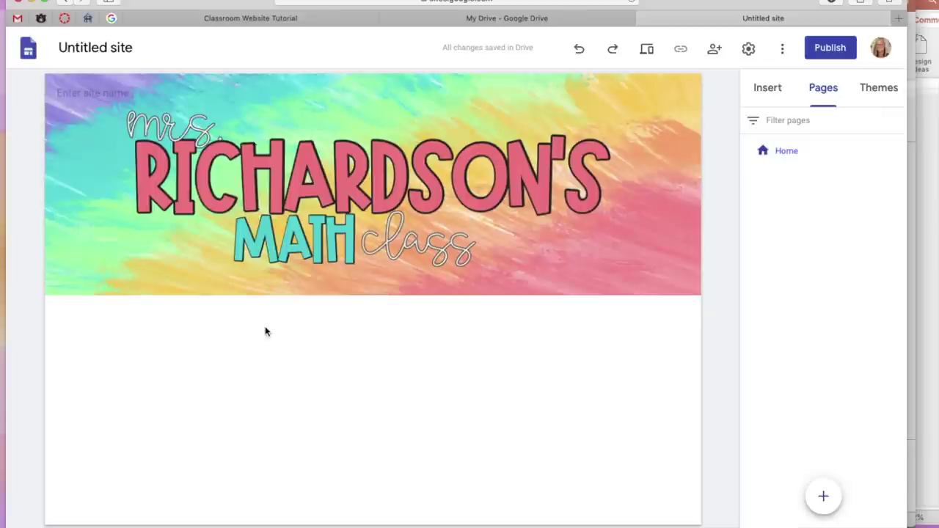
Rename the untitled site file with the teacher's title and surname in possessive form, followed by "Classroom"
click(123, 47)
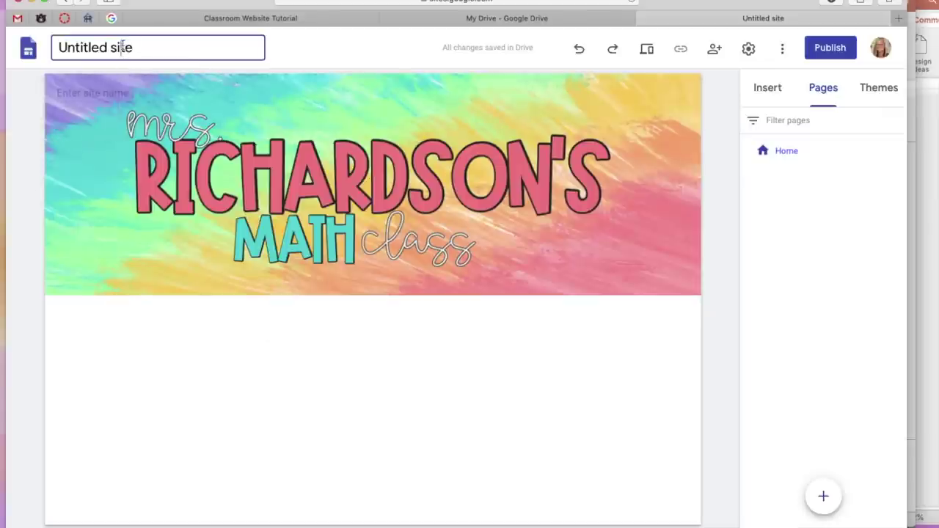
drag(135, 48, 35, 49)
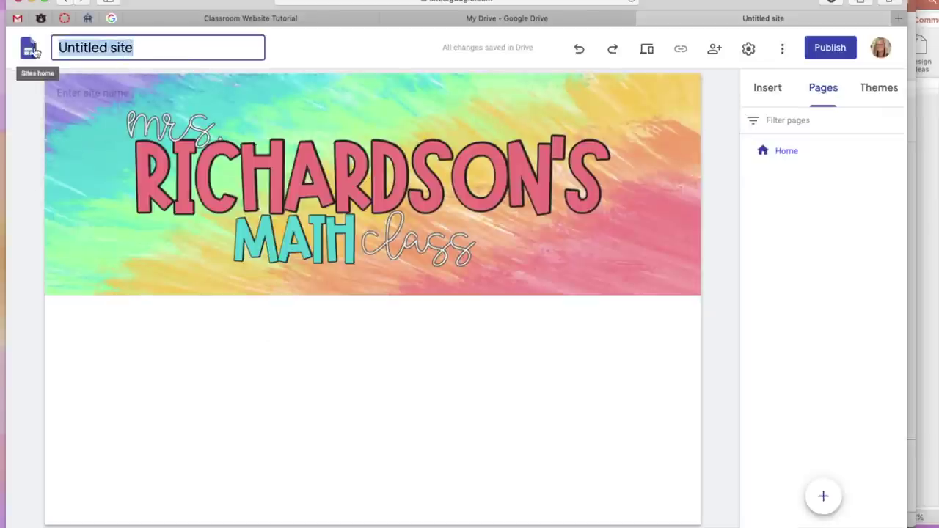
text(Mrs. Richardson's )
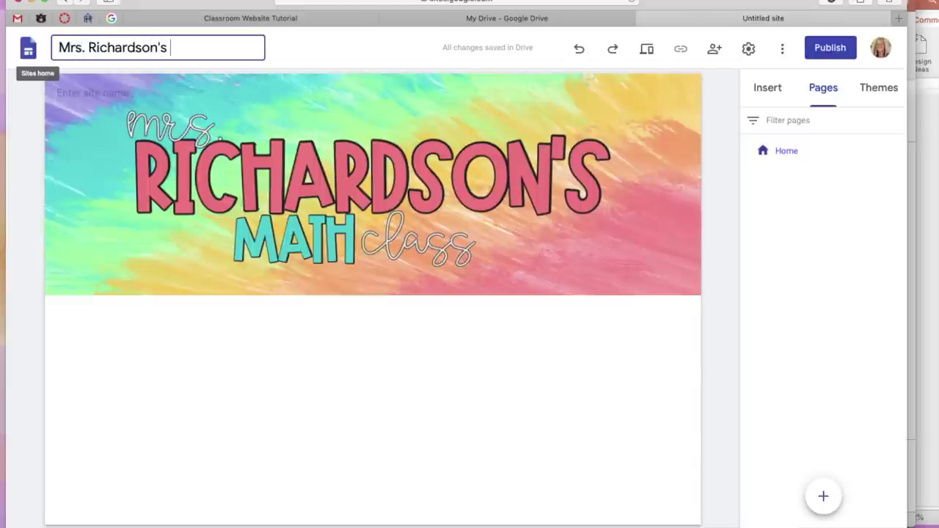
text(Classroom)
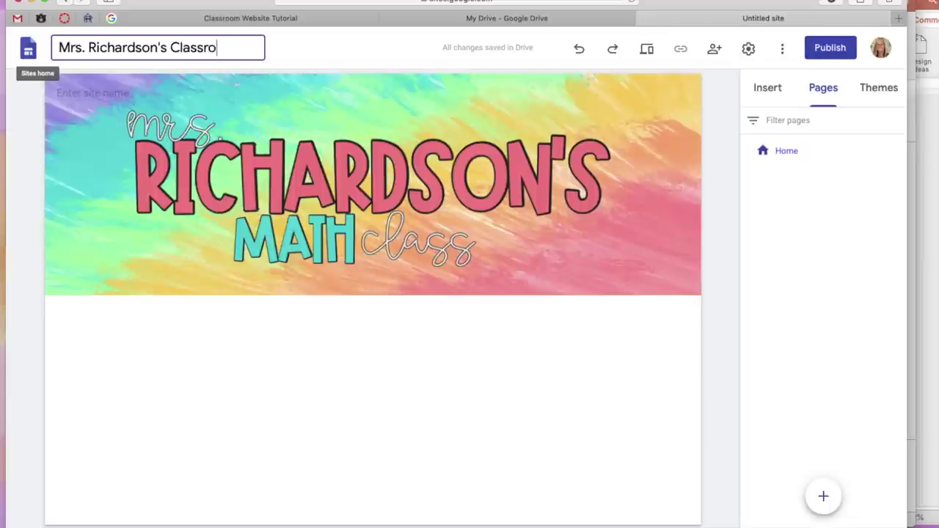
click(223, 341)
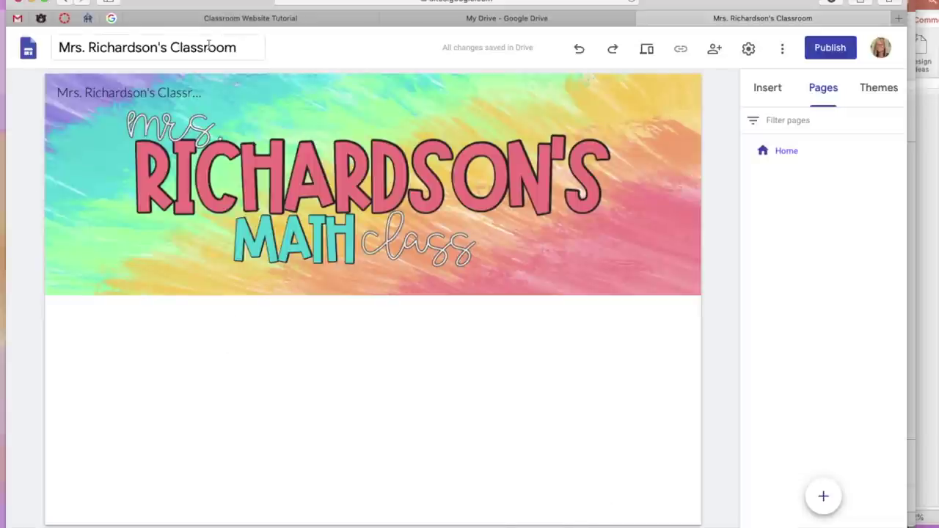
Clear the site name text displayed over the header banner
click(143, 93)
click(145, 92)
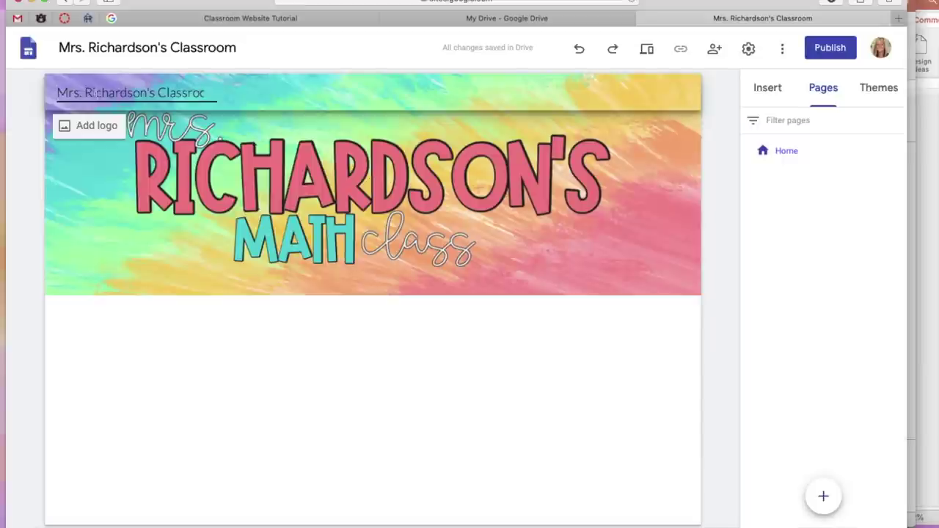
drag(57, 94, 247, 98)
key(BackSpace)
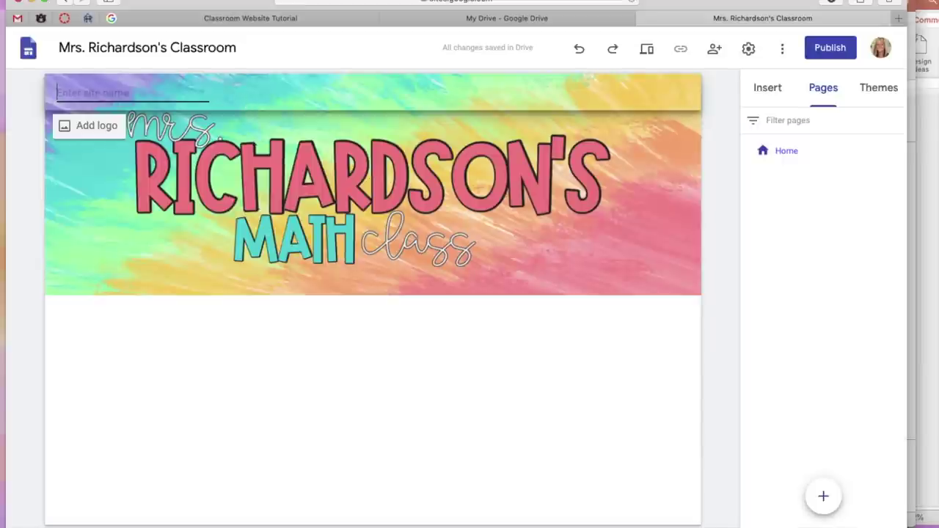
click(406, 423)
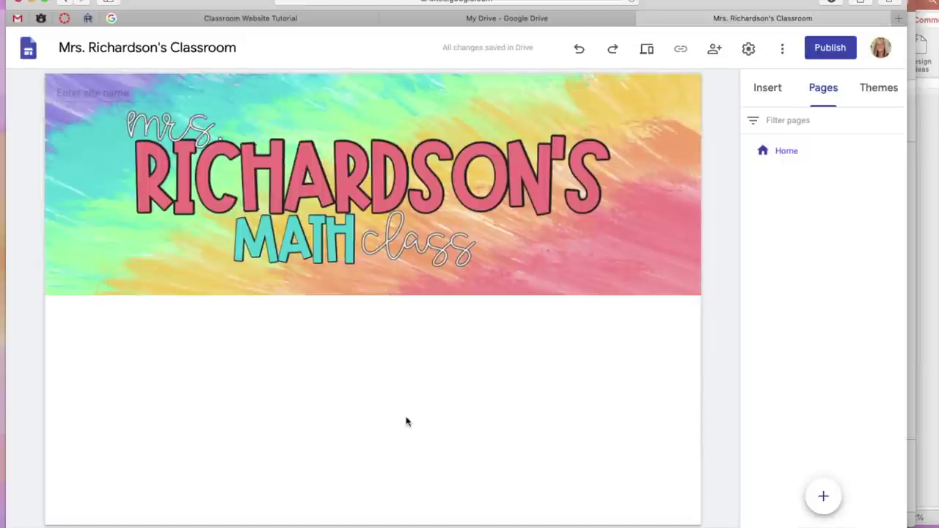
Preview the site with its header banner at desktop size and return to the editor
click(647, 50)
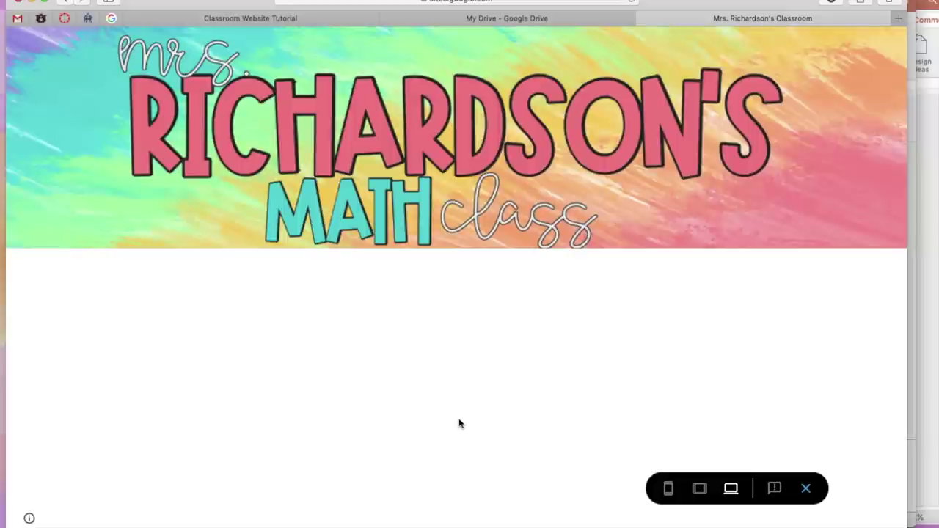
click(807, 489)
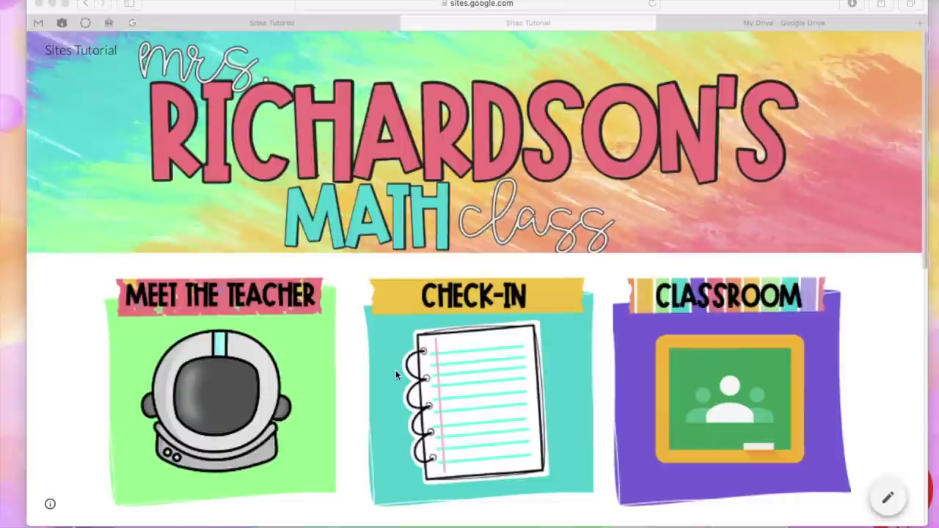
Examine the grid of button tiles on the finished Sites Tutorial example page
scroll(527, 422, down, 10)
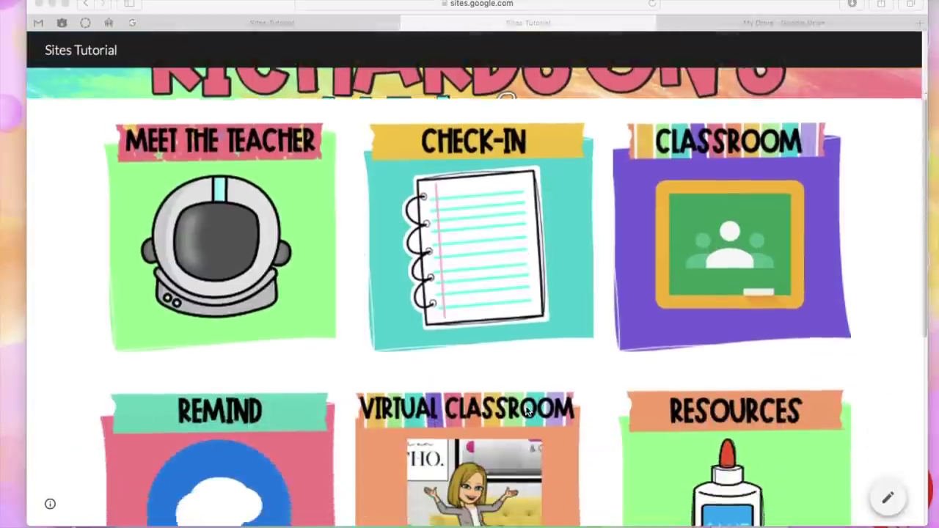
scroll(526, 411, down, 2)
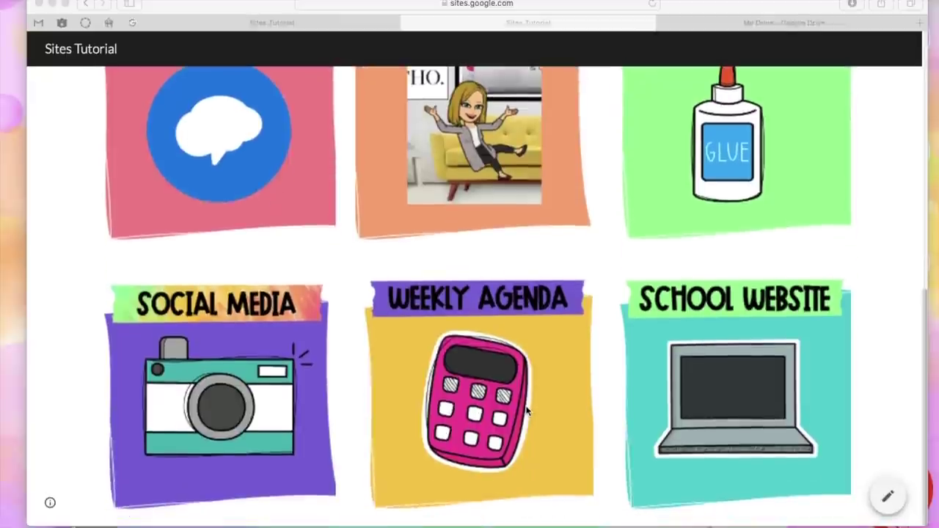
scroll(288, 157, up, 10)
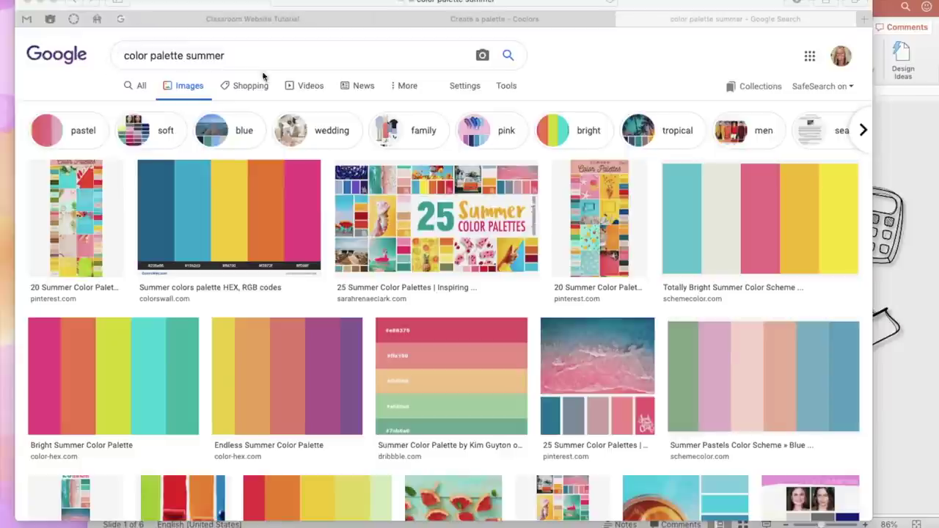
Search Google Images for "color palette bright", "color palette green" and "color palette pink" to compare color schemes
drag(188, 56, 253, 56)
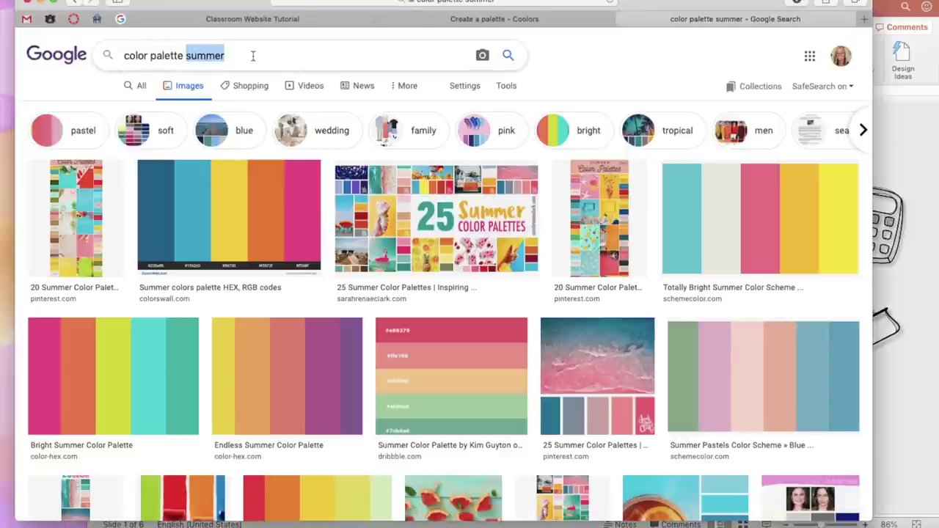
text(bright)
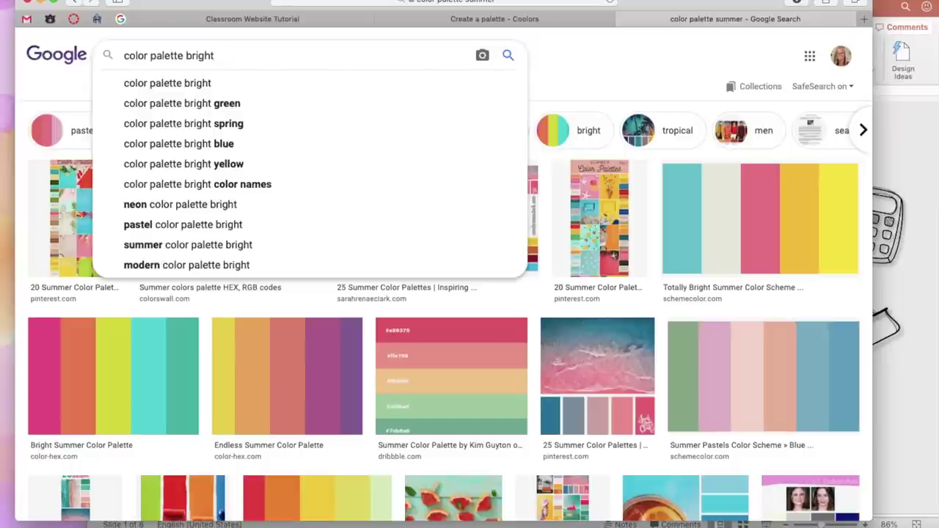
key(Return)
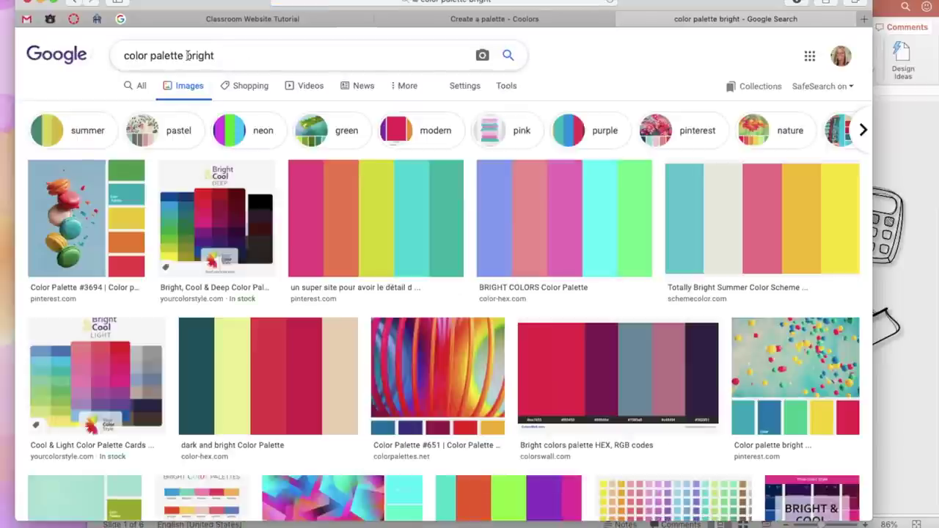
drag(186, 56, 235, 55)
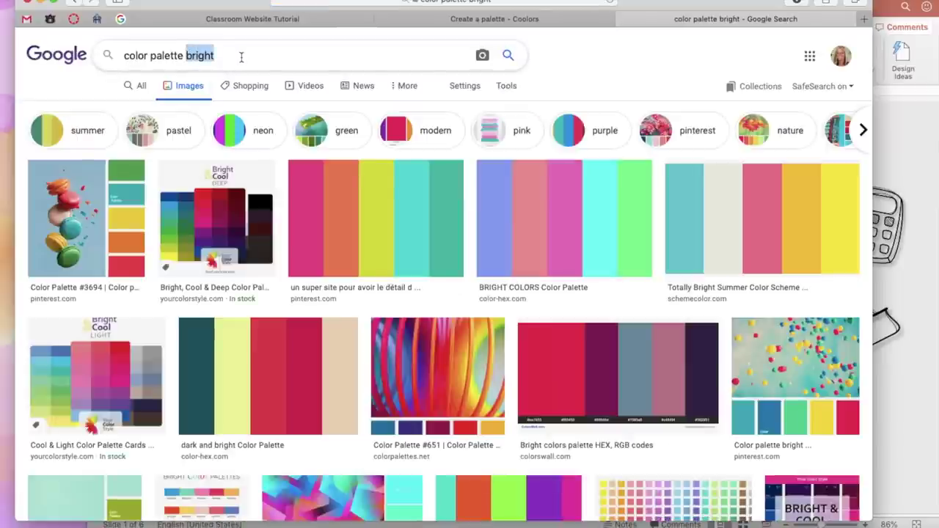
text(green)
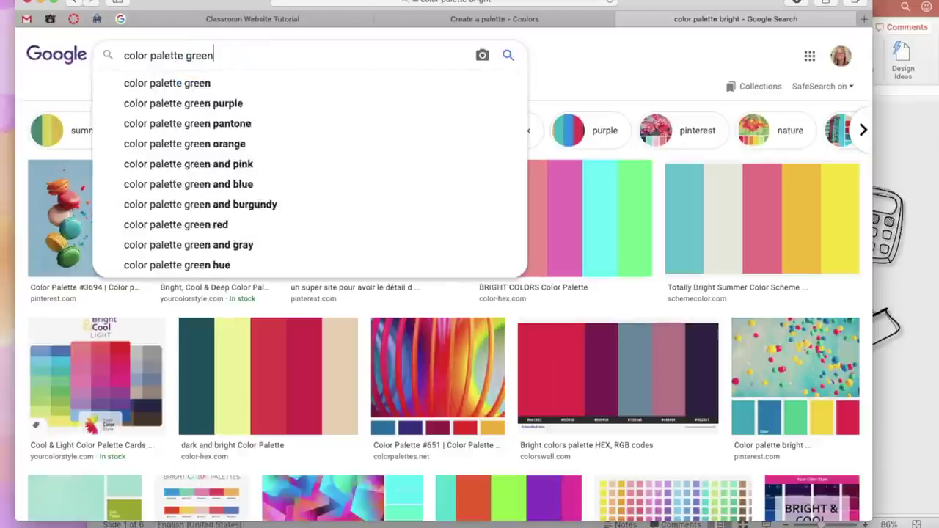
key(Return)
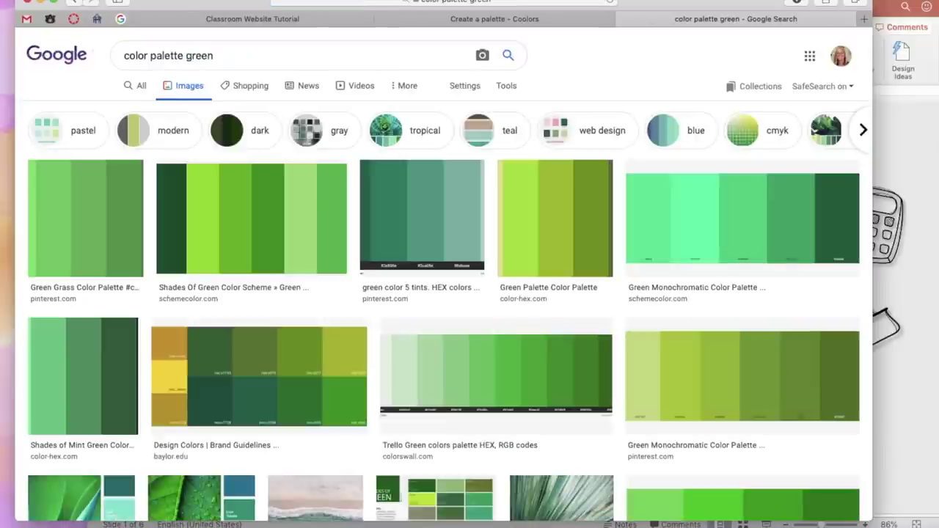
drag(187, 57, 220, 57)
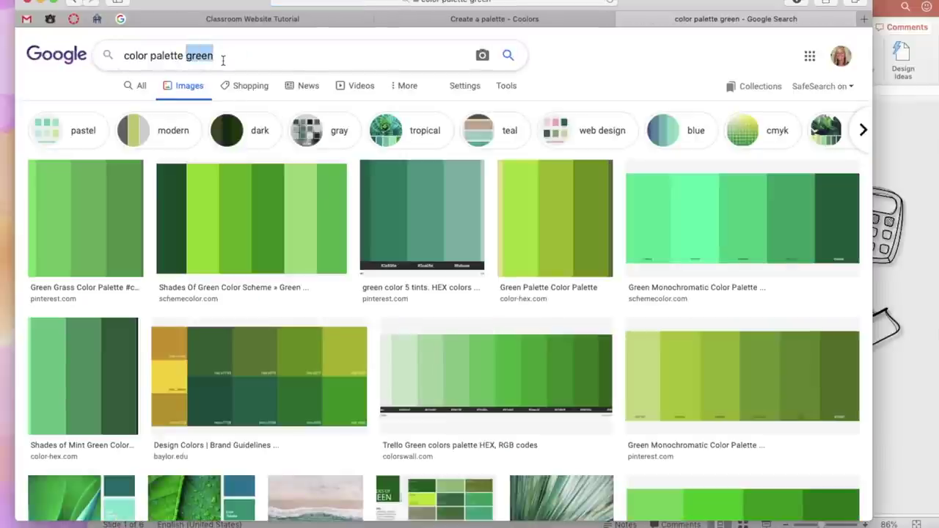
text(pink)
key(Return)
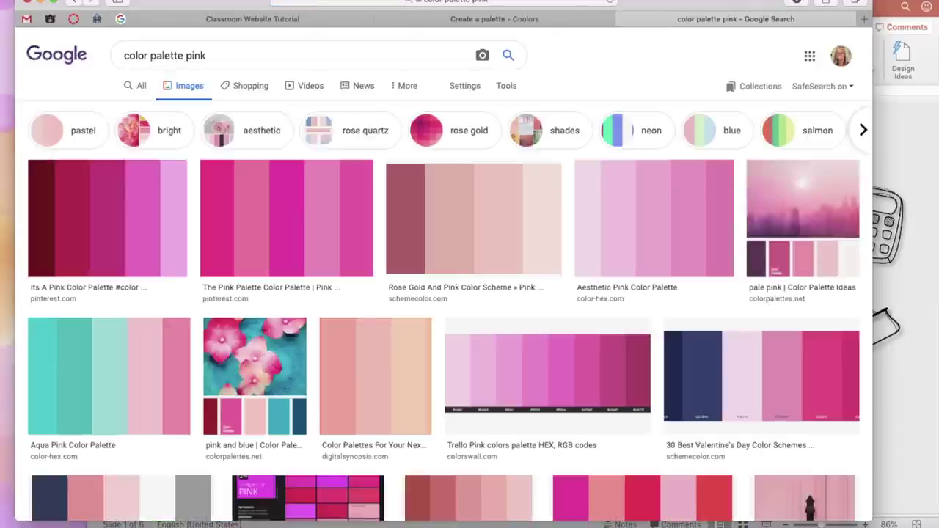
Search images for "color palette summer" and open the "Summer colors palette HEX, RGB codes" result from colorswall.com
drag(183, 57, 220, 56)
text(sum)
key(BackSpace)
key(BackSpace)
key(BackSpace)
text(summer)
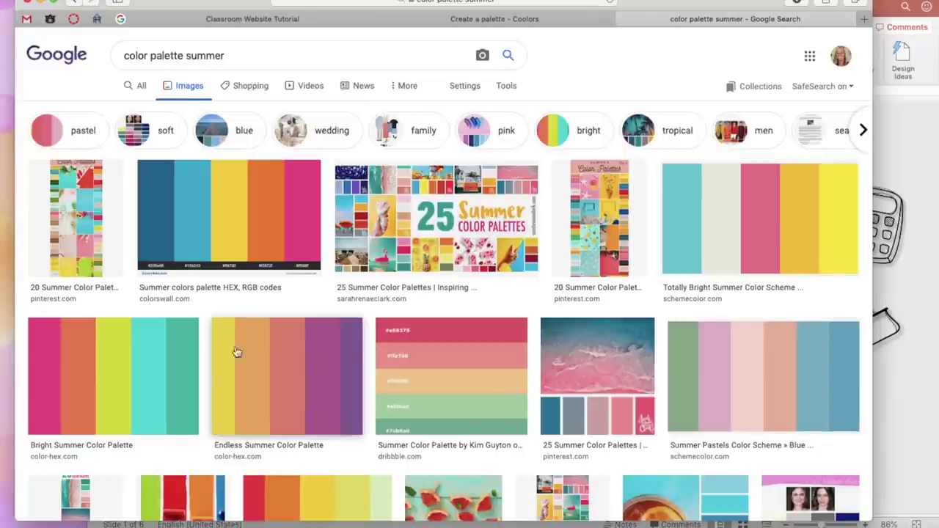
scroll(237, 353, down, 6)
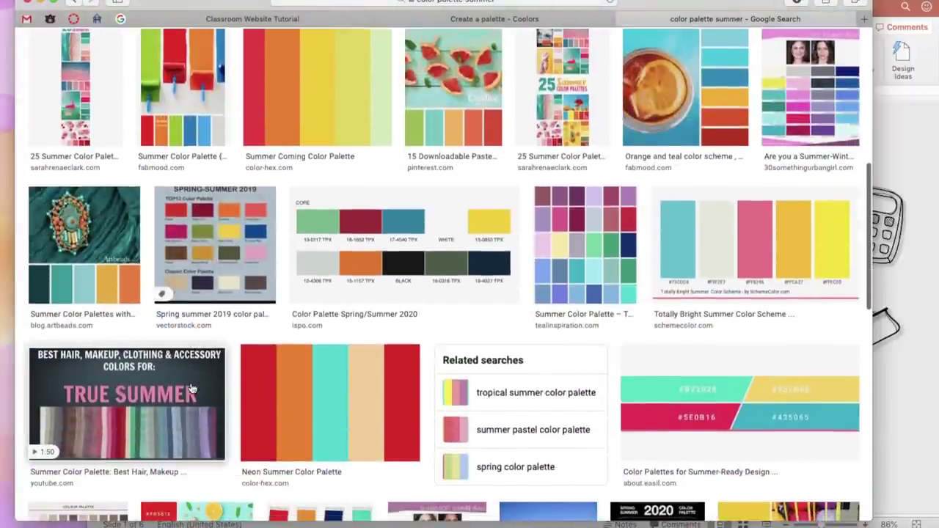
scroll(191, 389, up, 6)
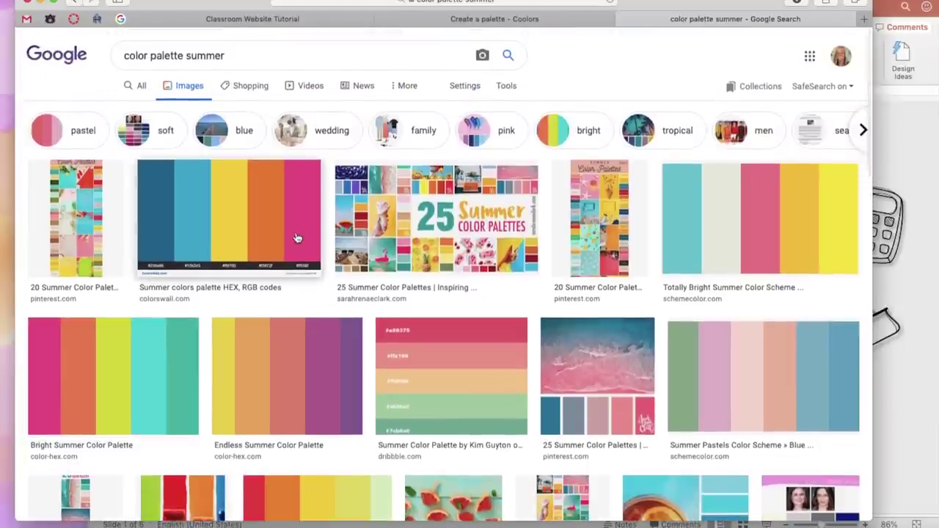
click(235, 214)
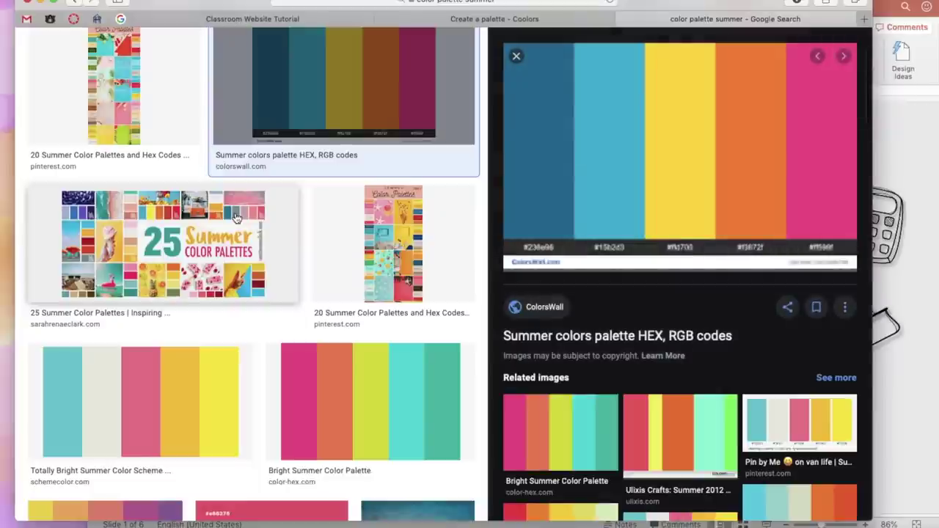
Move the browser aside, switch to the Sites Buttons presentation in PowerPoint and add a blank slide after slide 1
drag(634, 4, 302, 3)
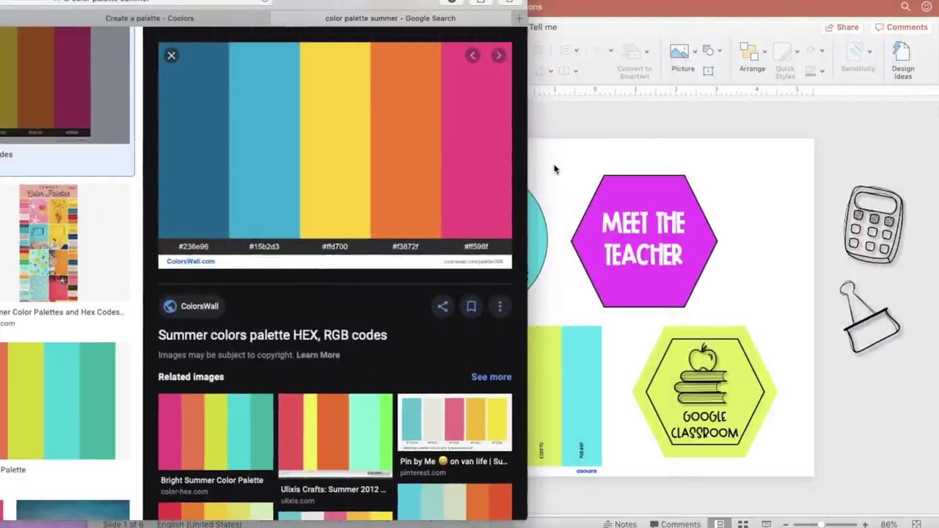
click(583, 154)
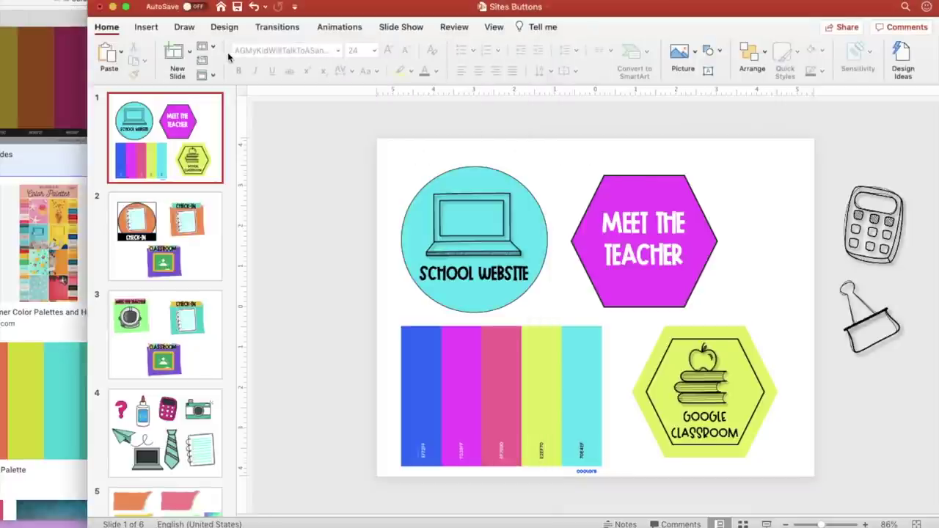
click(189, 50)
click(251, 175)
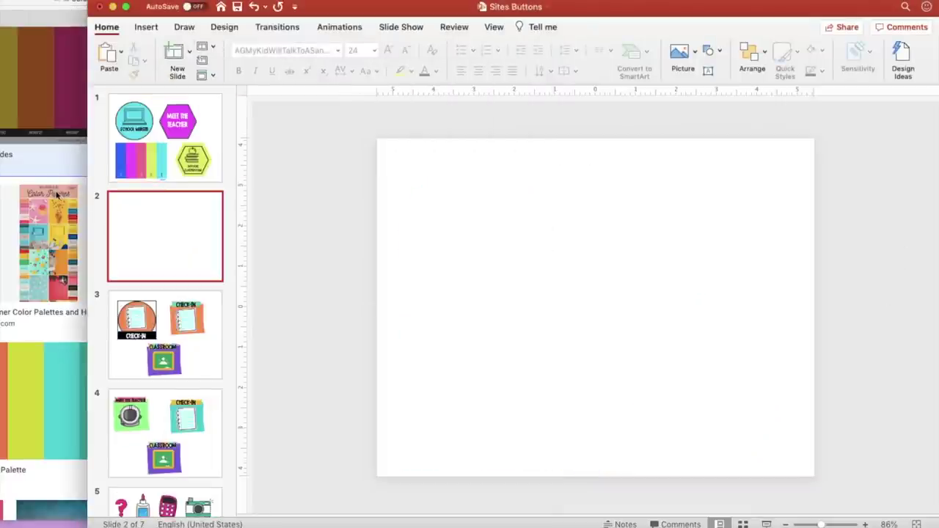
Bring the ColorsWall summer palette image from the browser onto the blank slide 2
click(51, 159)
drag(283, 132, 697, 289)
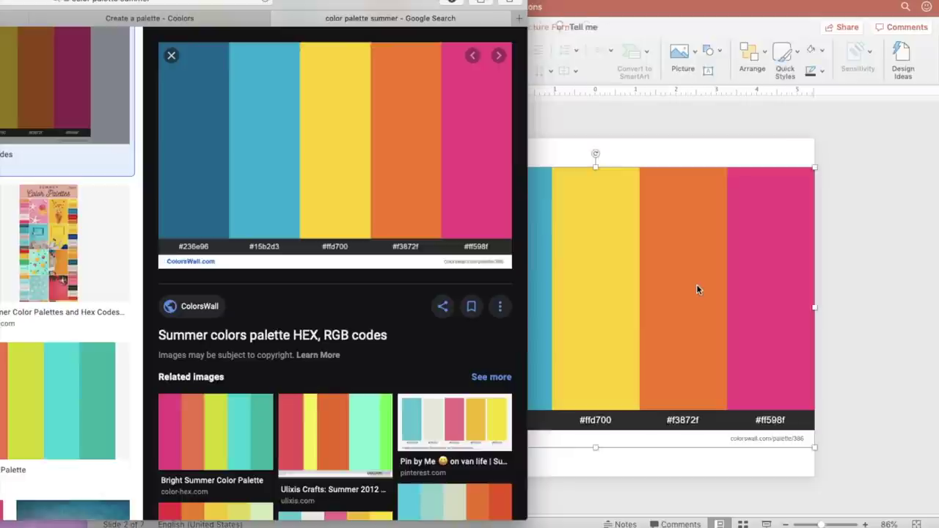
click(697, 287)
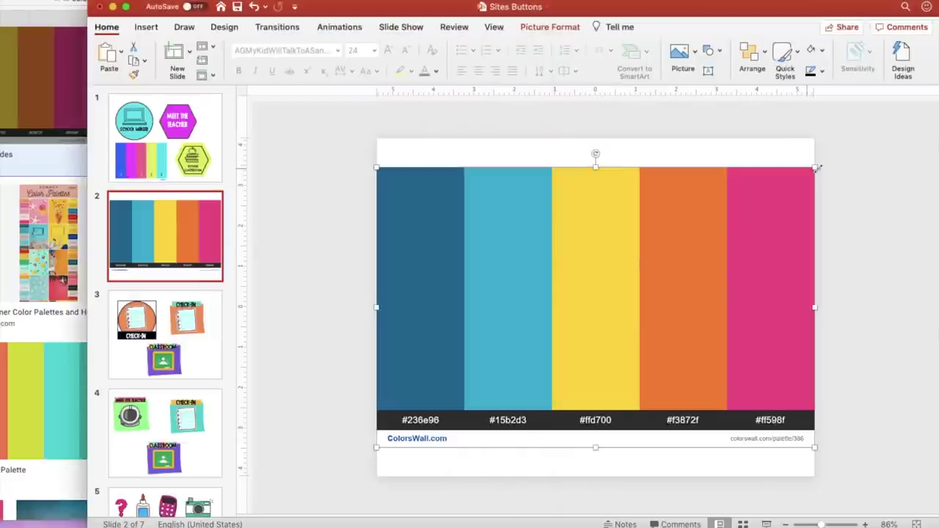
Shrink the palette image and place it off the slide, beside its lower left edge
drag(816, 165, 608, 300)
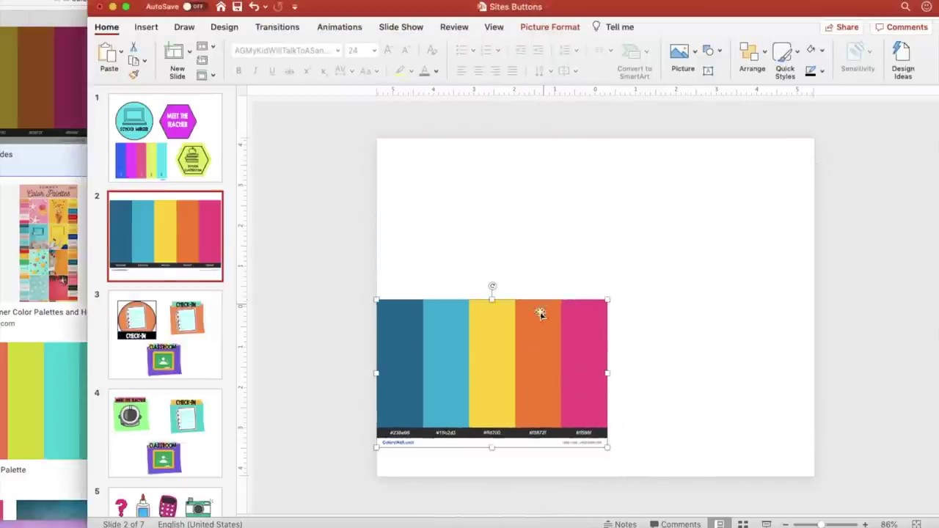
drag(502, 370, 498, 387)
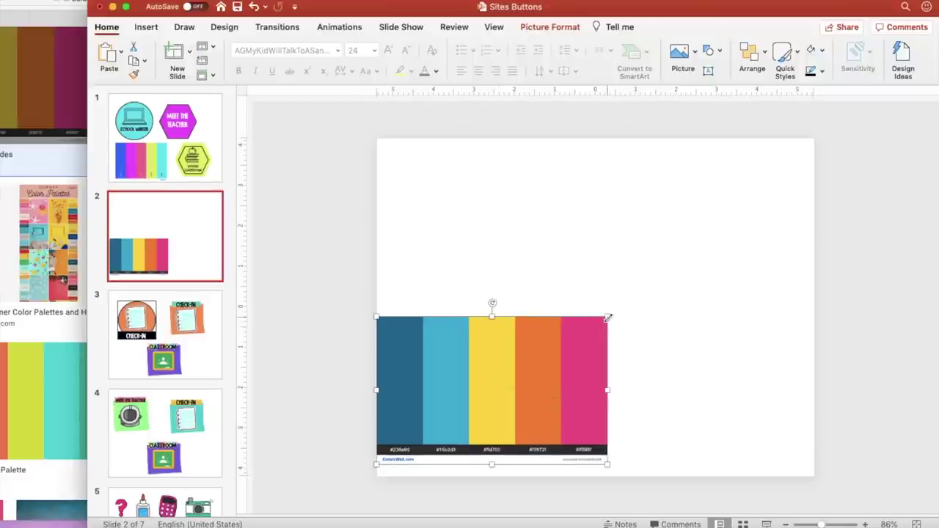
drag(607, 317, 541, 361)
drag(469, 387, 317, 406)
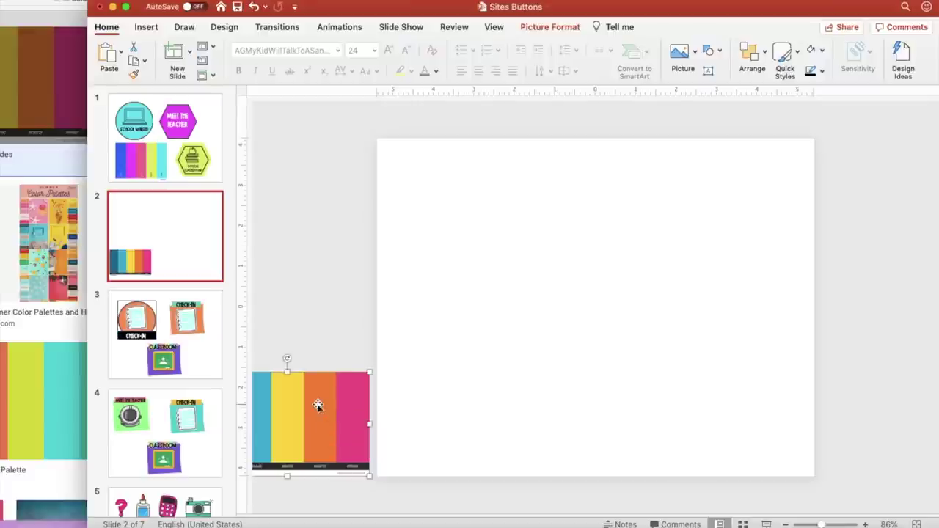
scroll(401, 343, left, 4)
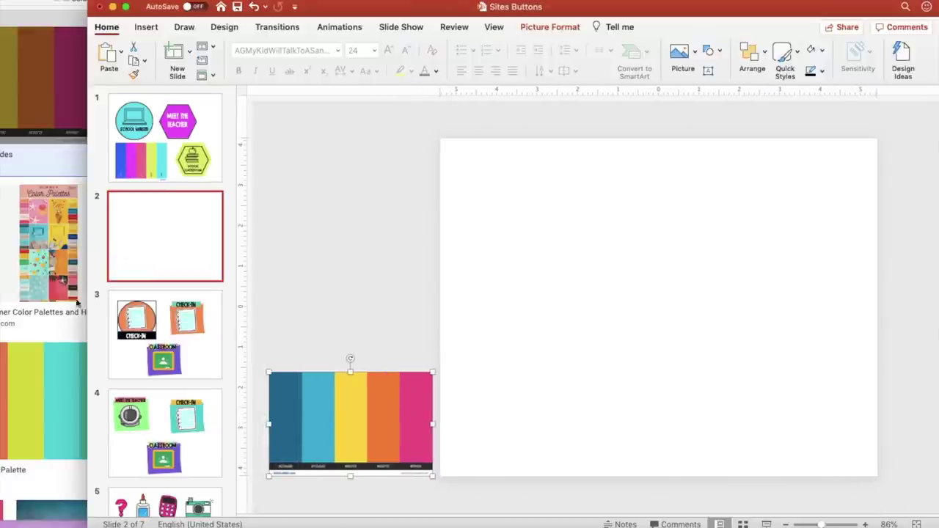
Return to the browser, move its window back over the presentation and show the Coolors palette generator
click(42, 349)
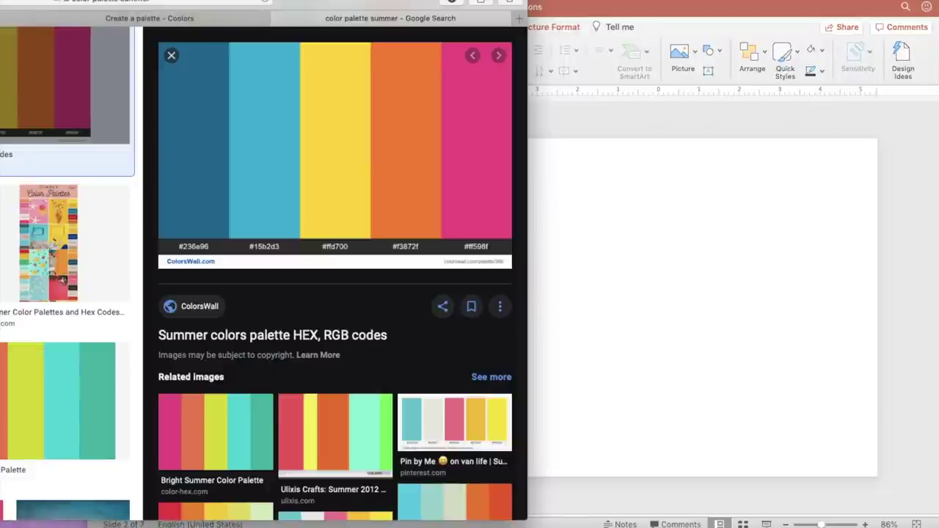
drag(357, 4, 721, 3)
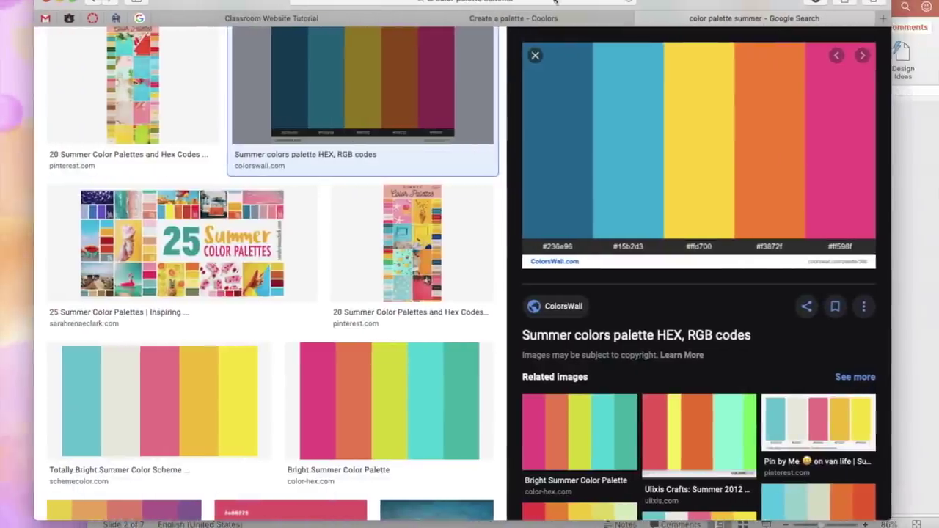
click(642, 18)
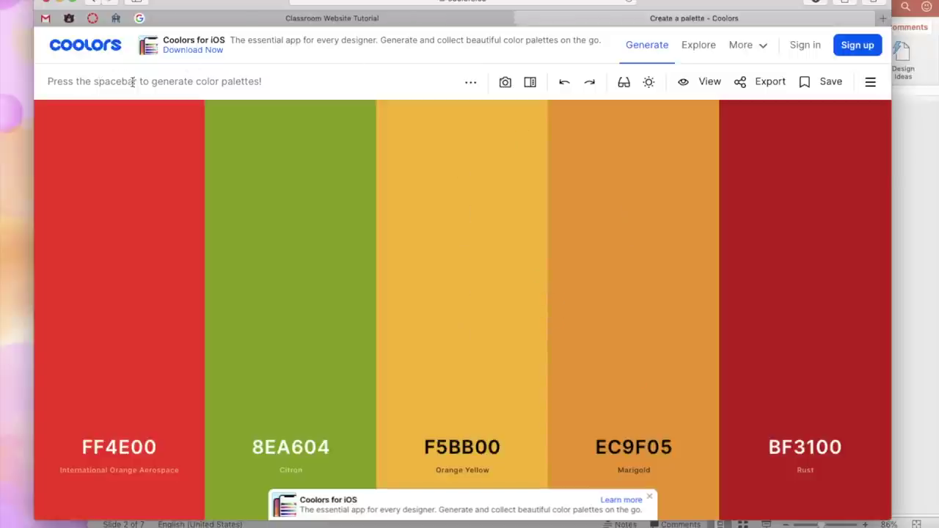
Generate random palettes in Coolors until one includes Electric Blue 90FCF9, and lock that color
key(space)
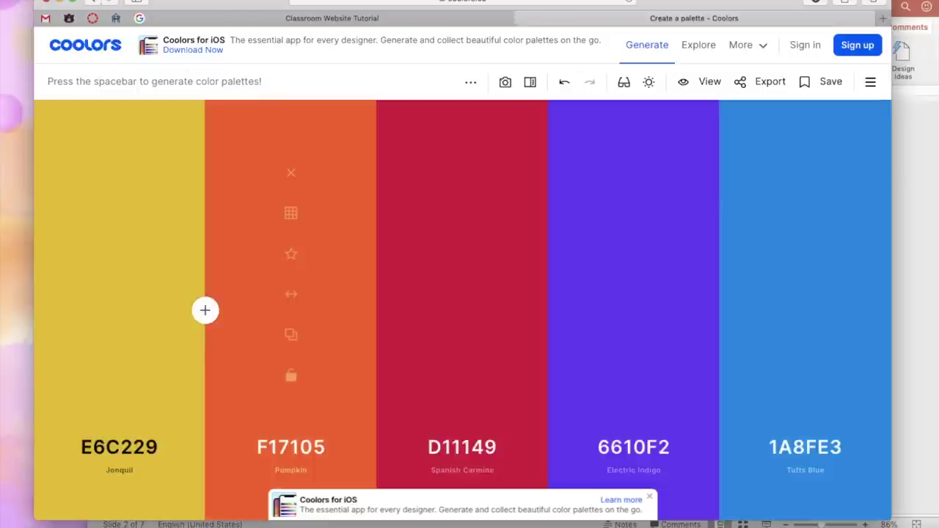
key(space)
key(space)
key(space)
key(space)
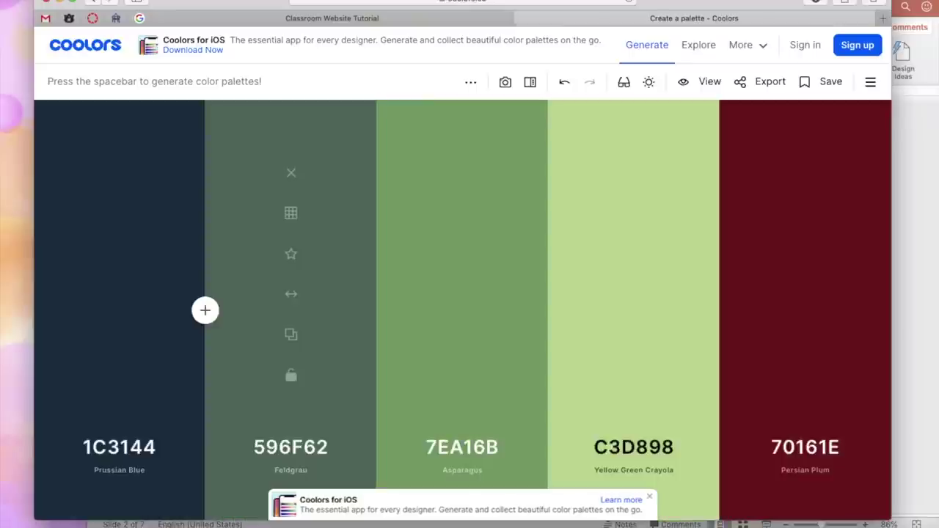
key(space)
key(space)
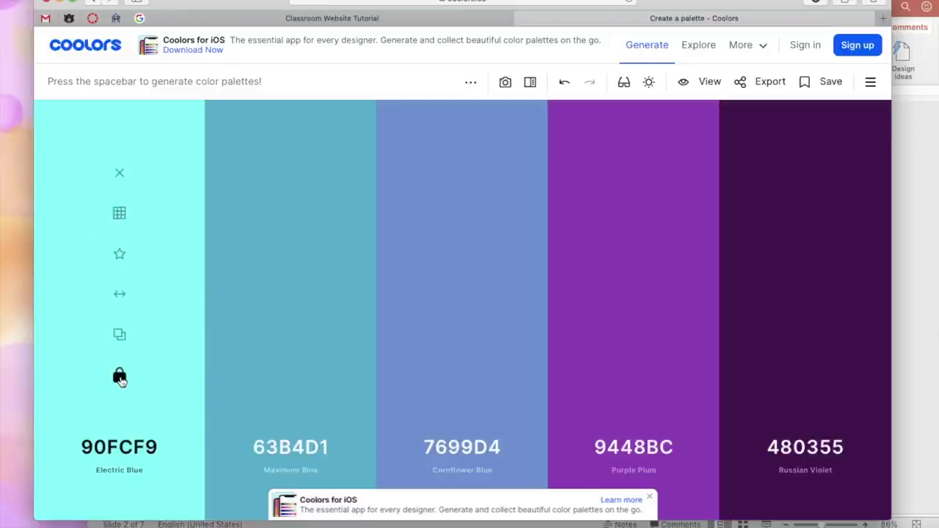
Regenerate the unlocked colors until Flickr Pink F72585 and Purple 7209B7 come up, and lock both
key(space)
key(space)
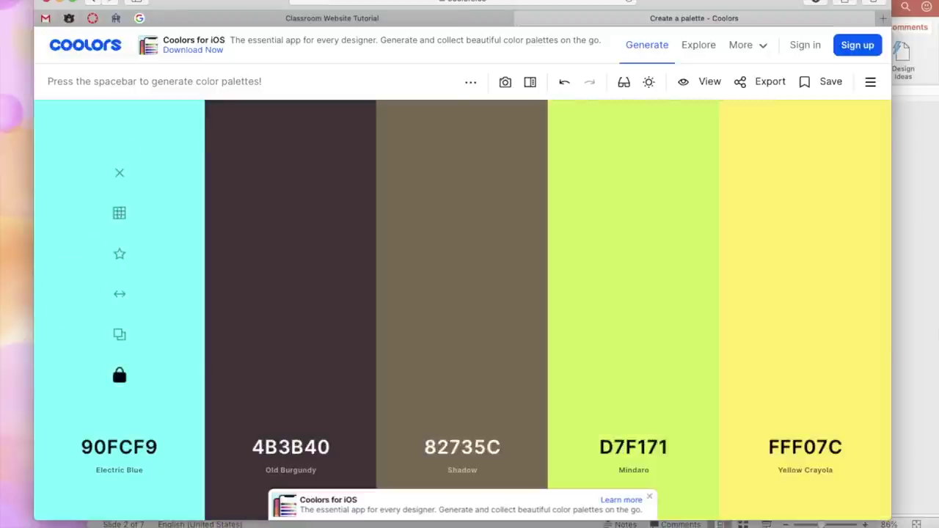
key(space)
key(space)
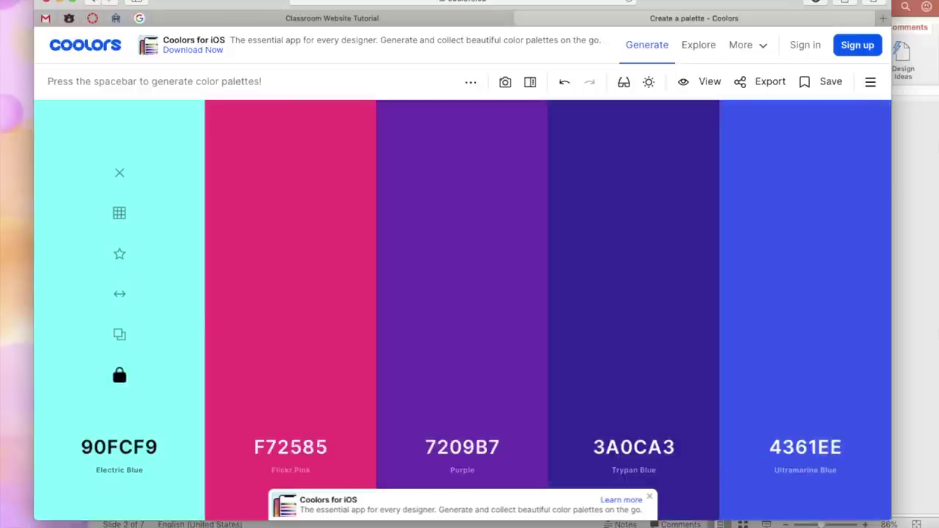
click(291, 377)
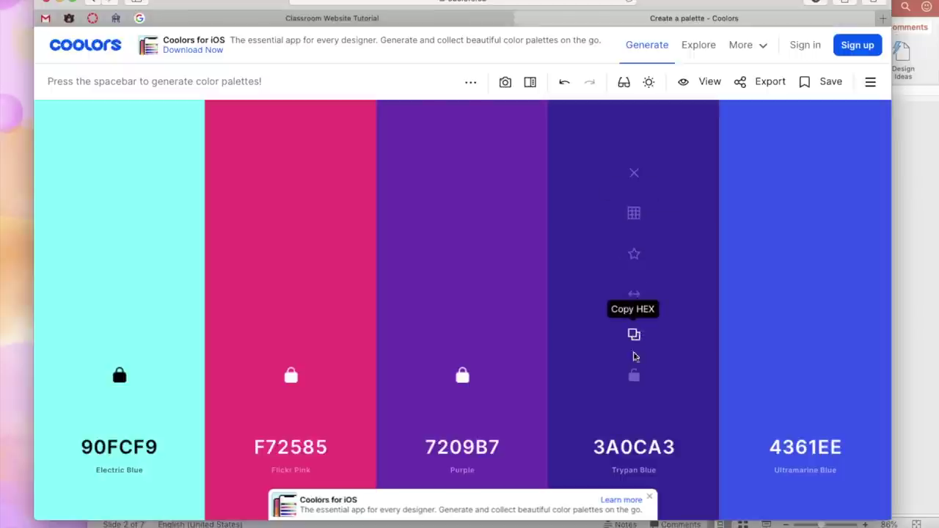
Change the fourth color to shade 5A1BEE and lock it, then regenerate the fifth color as Arctic Lime E0FF4F and lock it
click(634, 212)
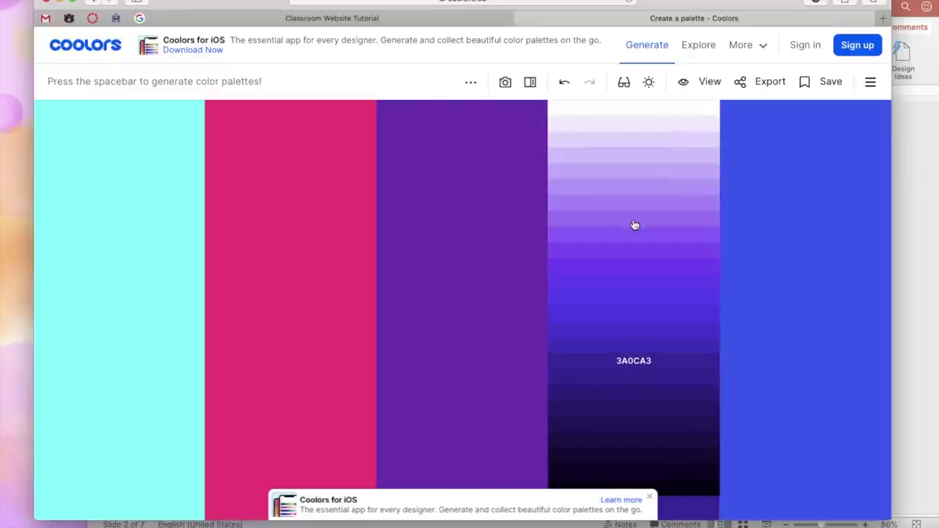
click(617, 303)
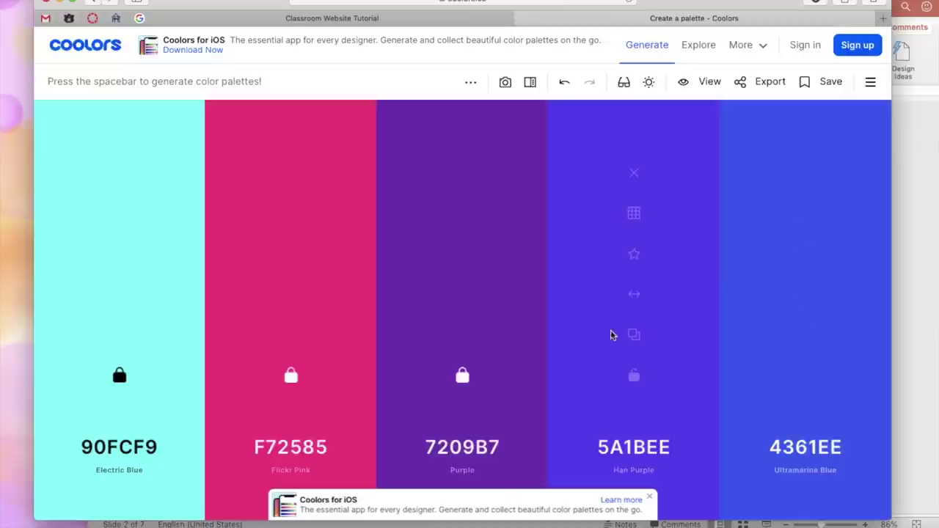
click(634, 376)
key(space)
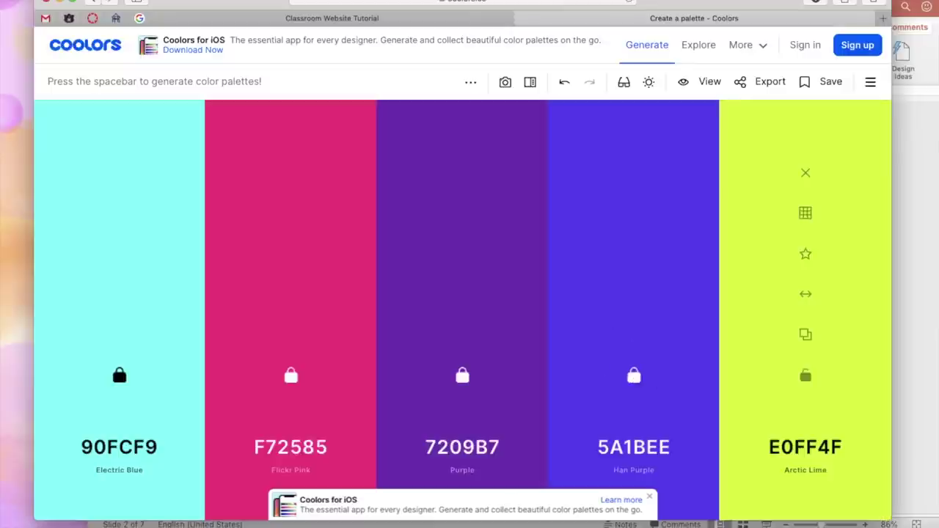
click(814, 381)
Export the palette as an image, labeling the first color "fun colors"
click(767, 85)
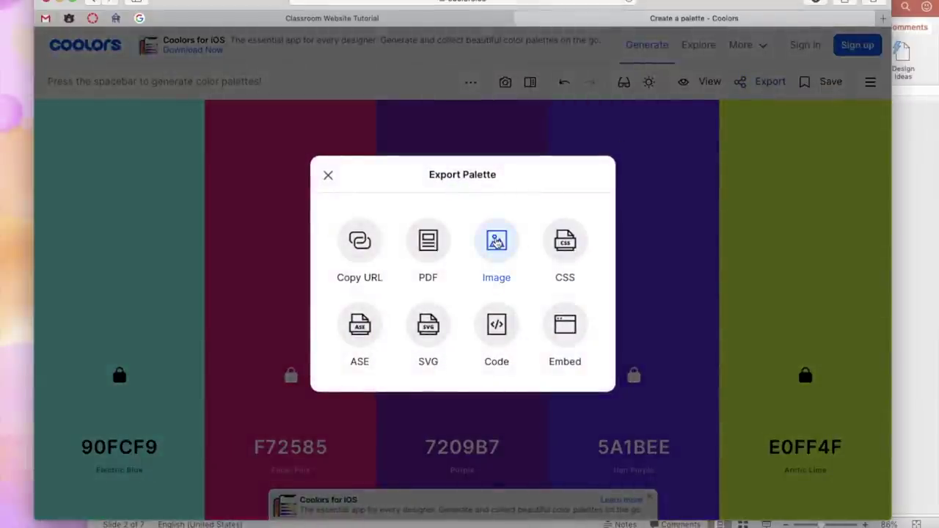
click(497, 243)
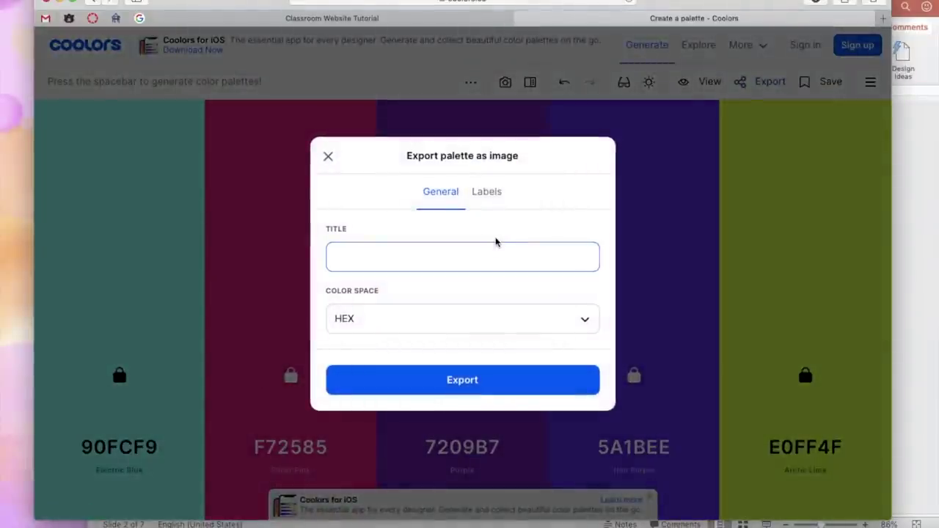
click(486, 191)
click(375, 265)
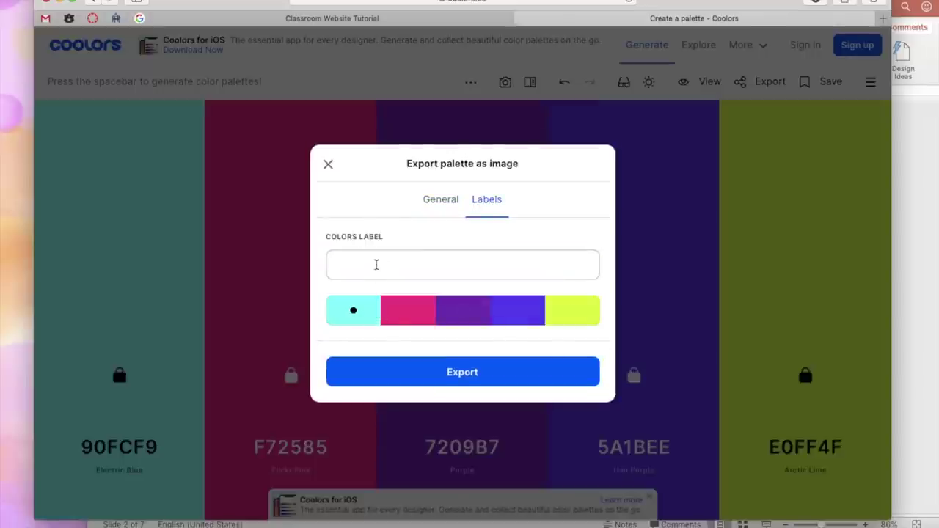
text(fun colors)
click(436, 374)
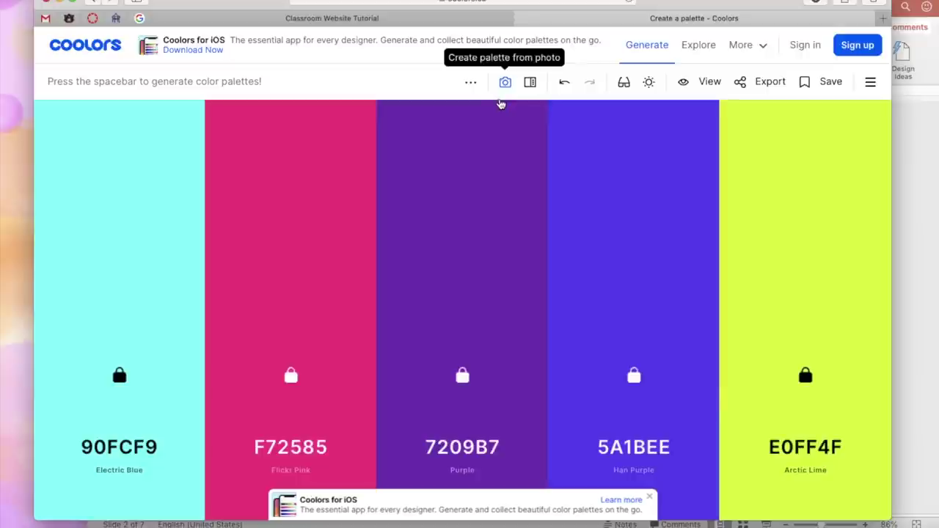
Switch to PowerPoint, add the exported palette image to slide 2, shrink it to about 3.15" by 2.36" and place it off the slide above the other palette
click(918, 219)
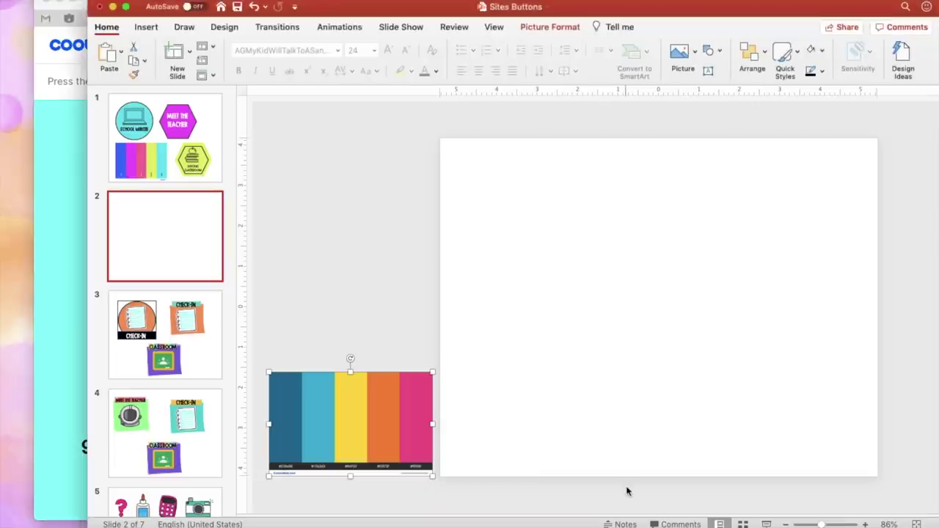
click(573, 507)
drag(577, 447, 606, 283)
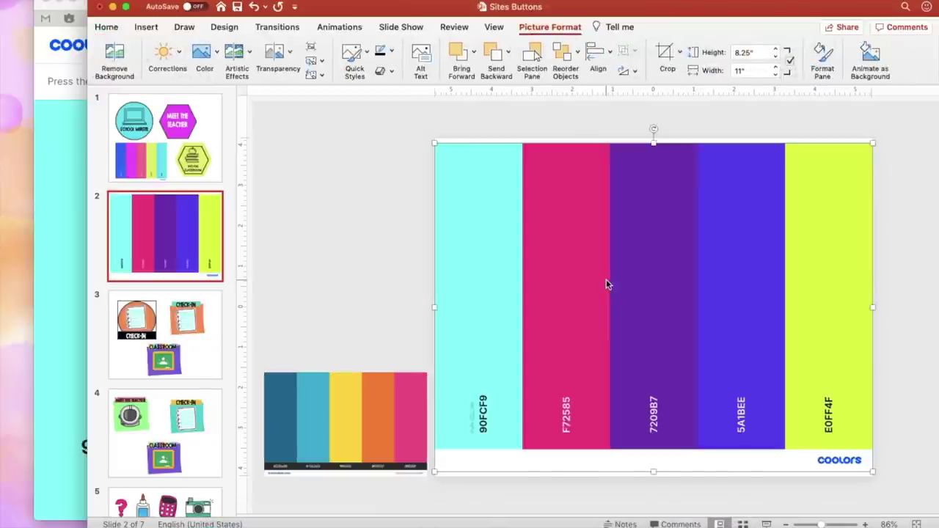
drag(873, 144, 577, 361)
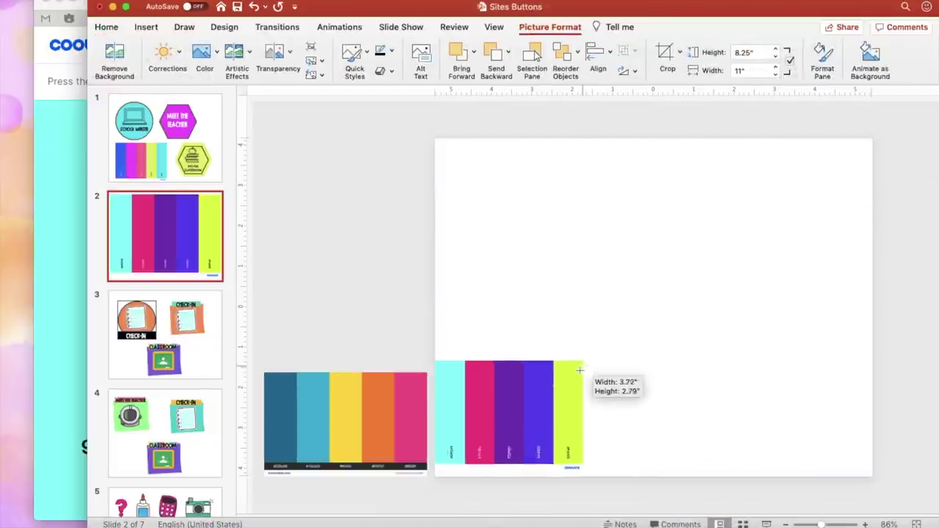
drag(499, 411, 349, 305)
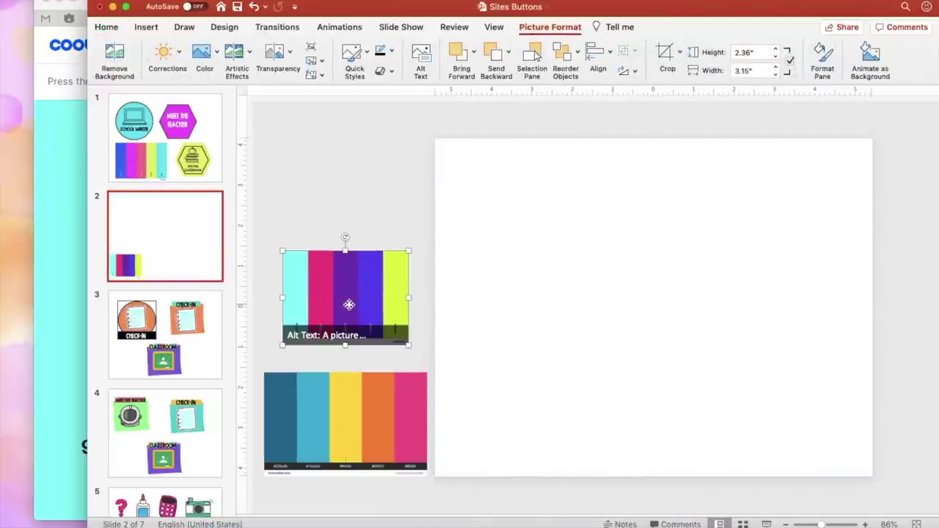
click(481, 308)
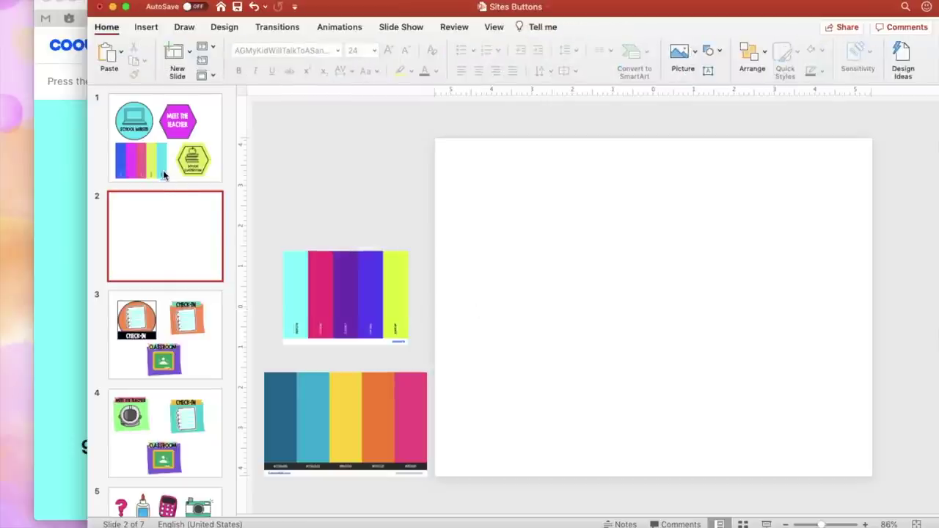
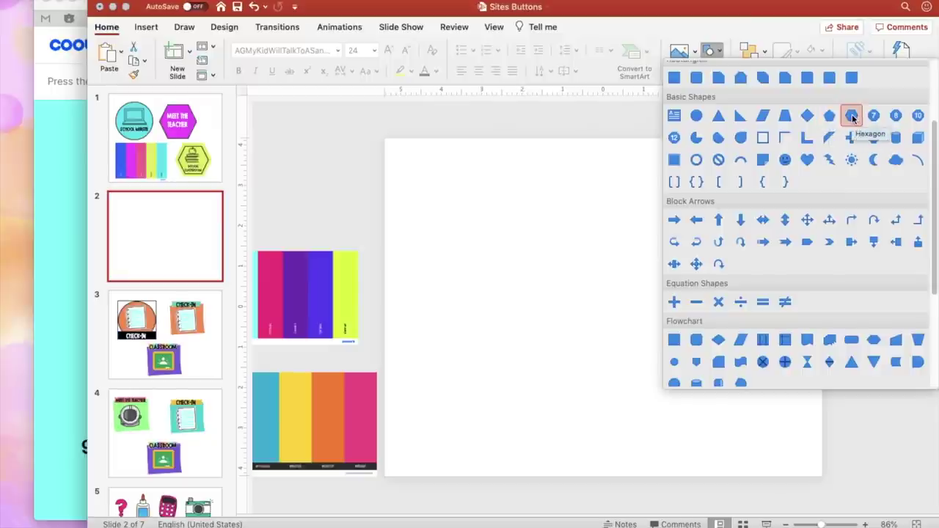
Draw a hexagon in the slide's upper left area and enlarge it to about 3.41" wide by 3.23" high
click(852, 115)
drag(434, 155, 561, 276)
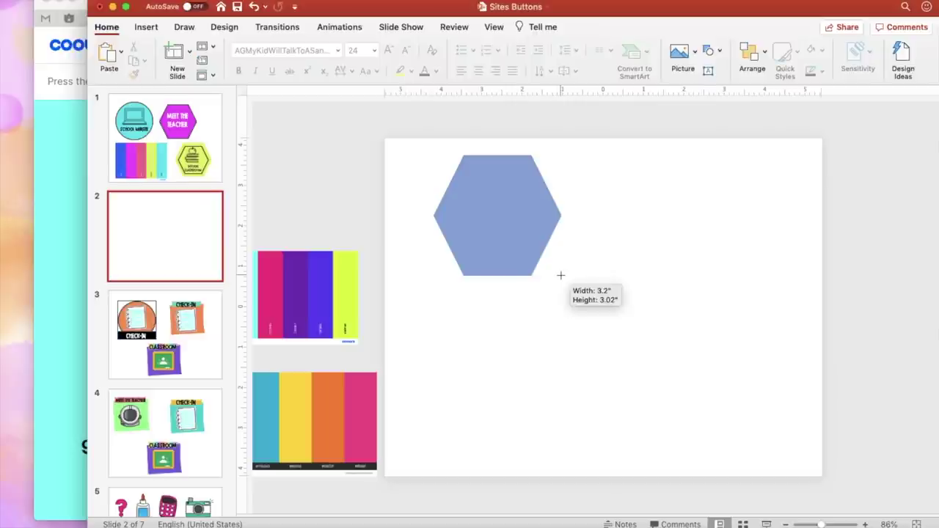
drag(561, 275, 561, 275)
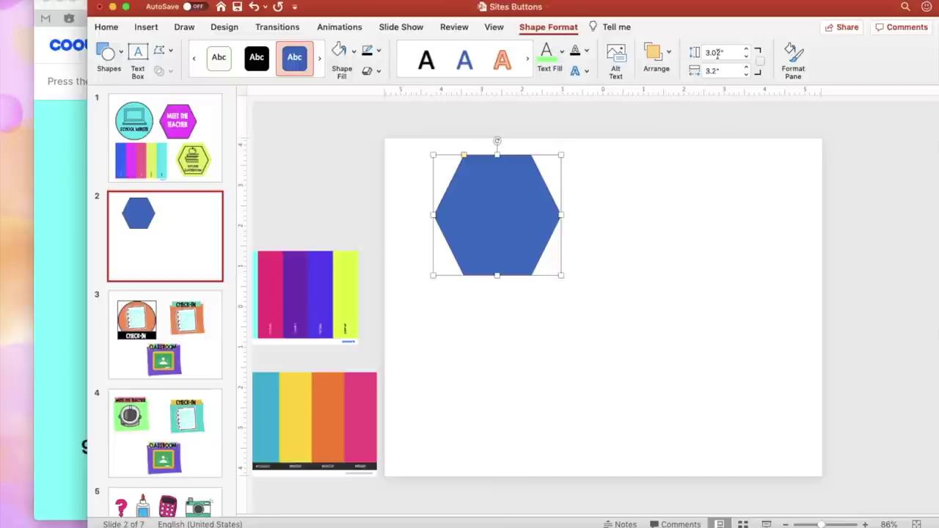
drag(562, 276, 570, 284)
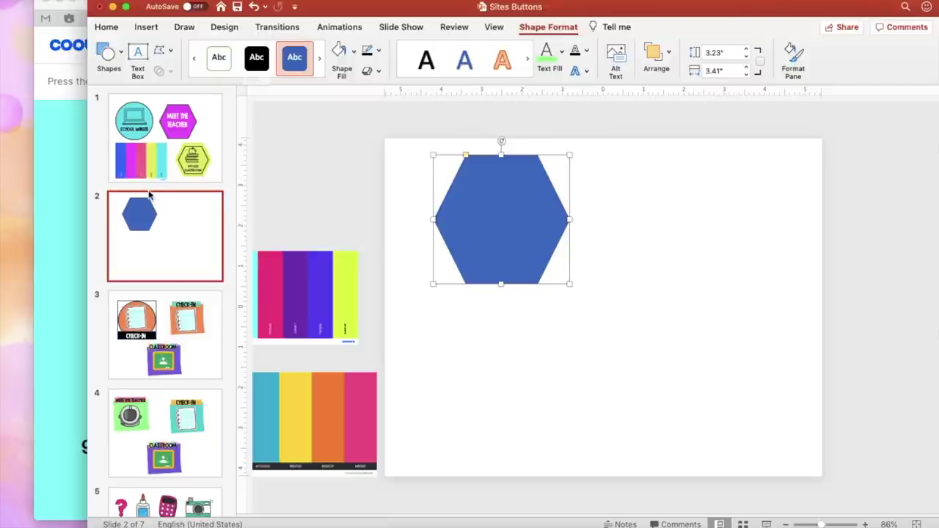
drag(72, 193, 46, 193)
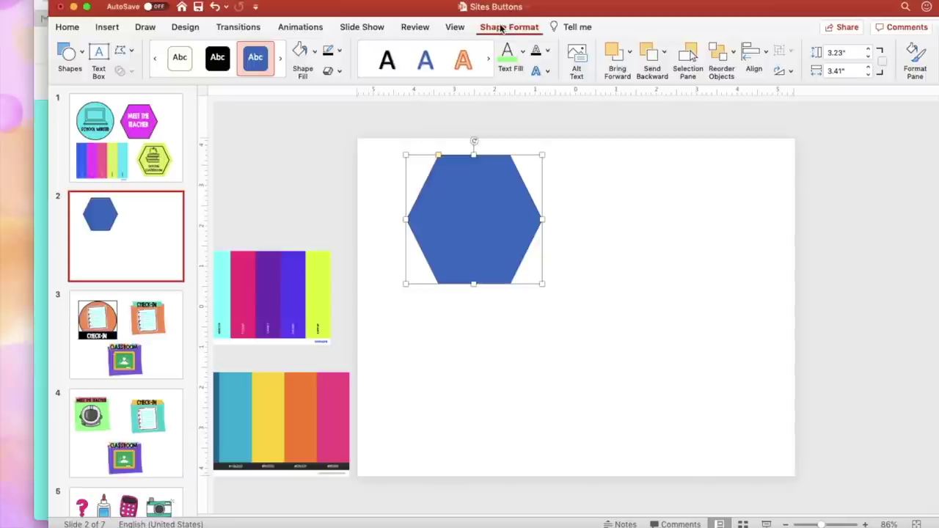
Fill the hexagon with the pink sampled from the lower palette image
click(315, 51)
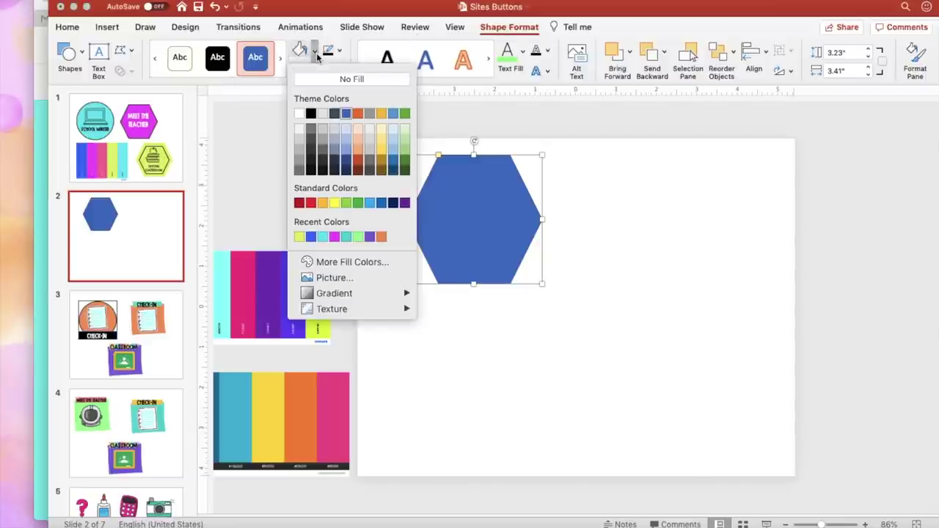
click(341, 264)
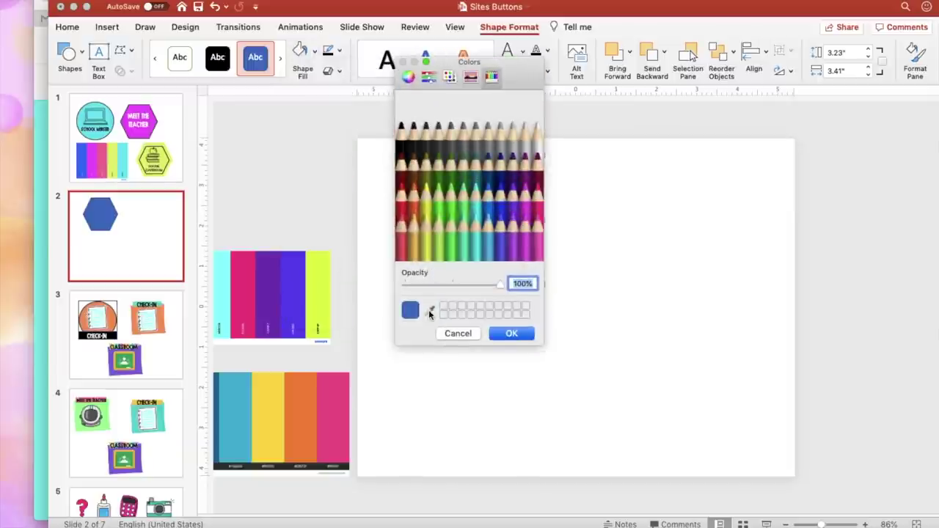
click(431, 311)
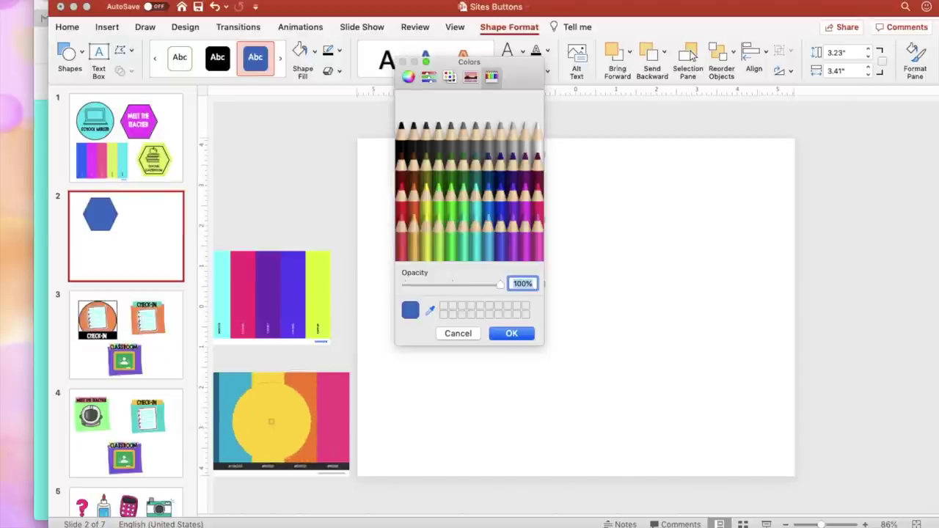
click(332, 422)
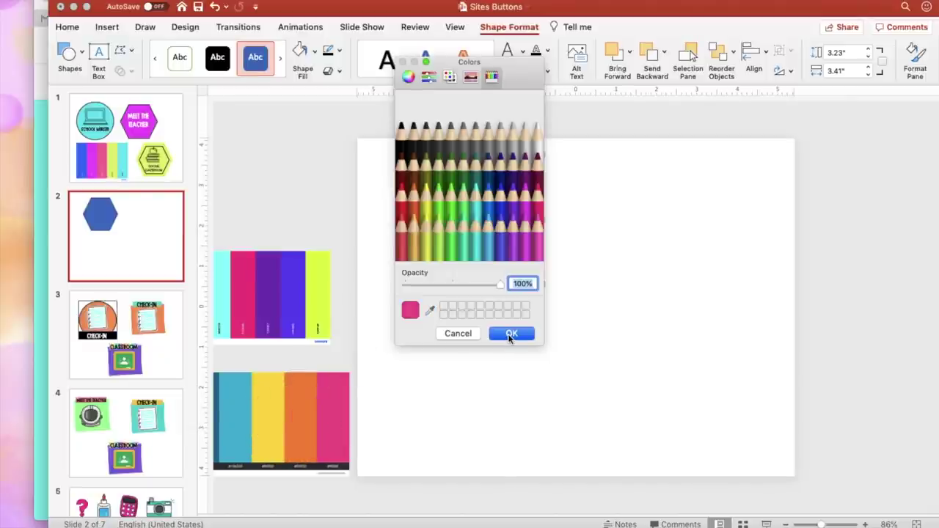
click(511, 333)
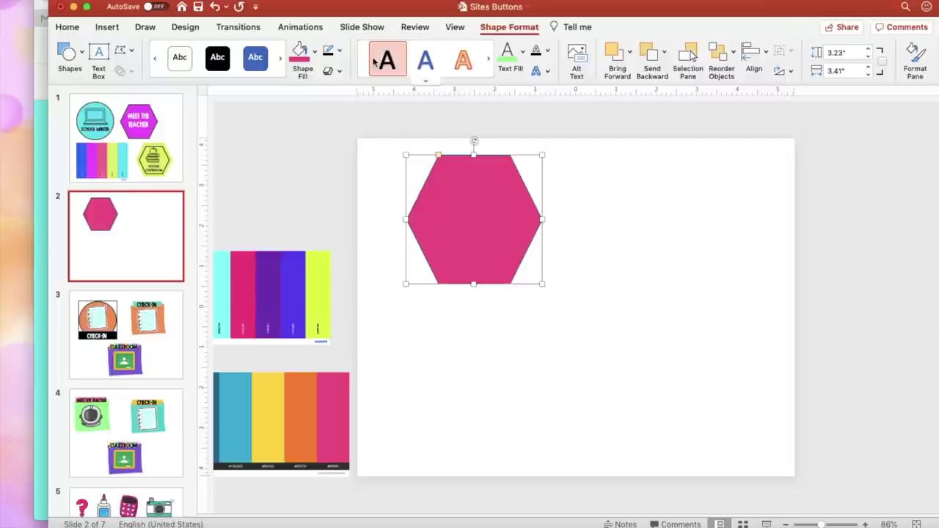
Give the pink hexagon a thicker near-black outline and widen it to about 3.62"
click(339, 50)
click(359, 80)
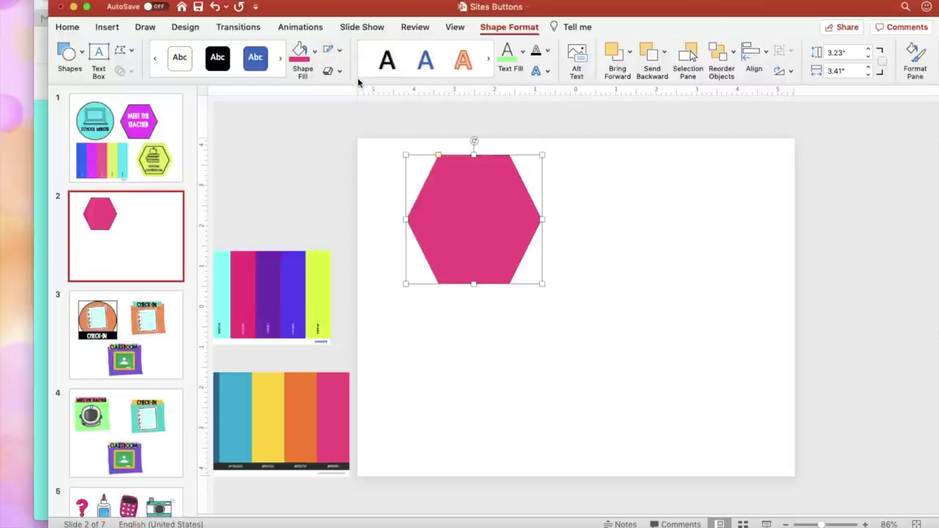
click(339, 50)
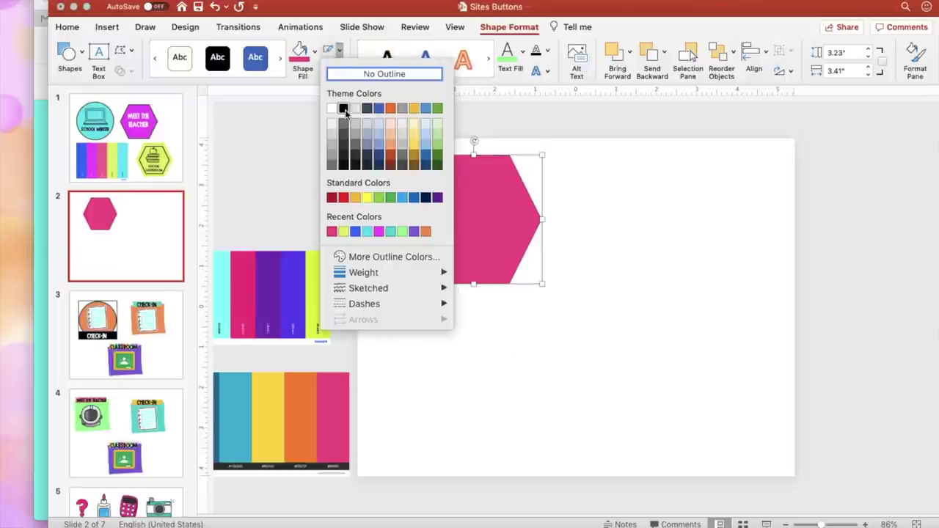
click(345, 147)
click(339, 50)
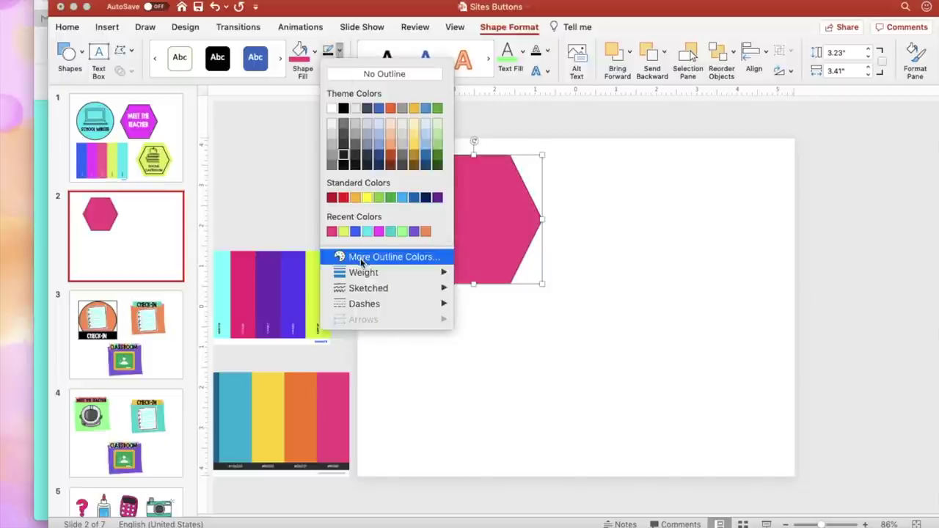
mouse_move(362, 272)
click(486, 372)
click(486, 373)
click(483, 232)
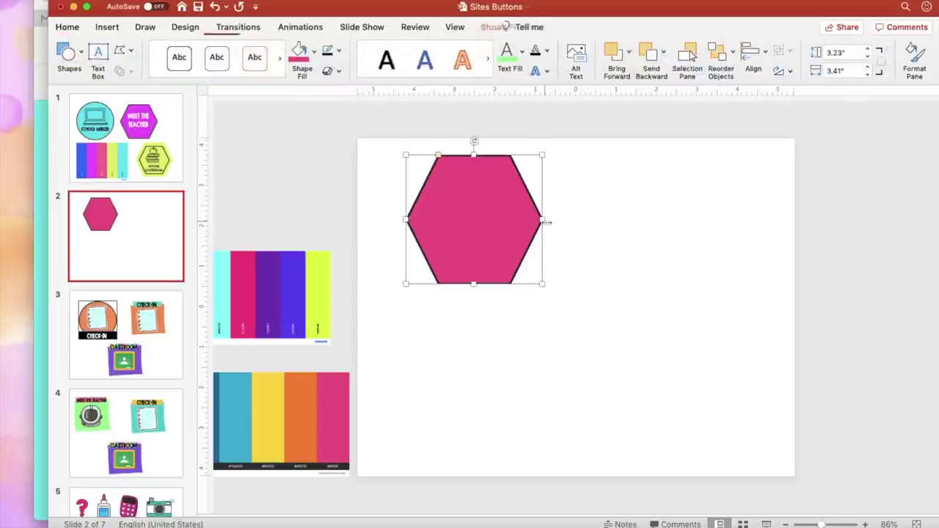
drag(545, 221, 552, 219)
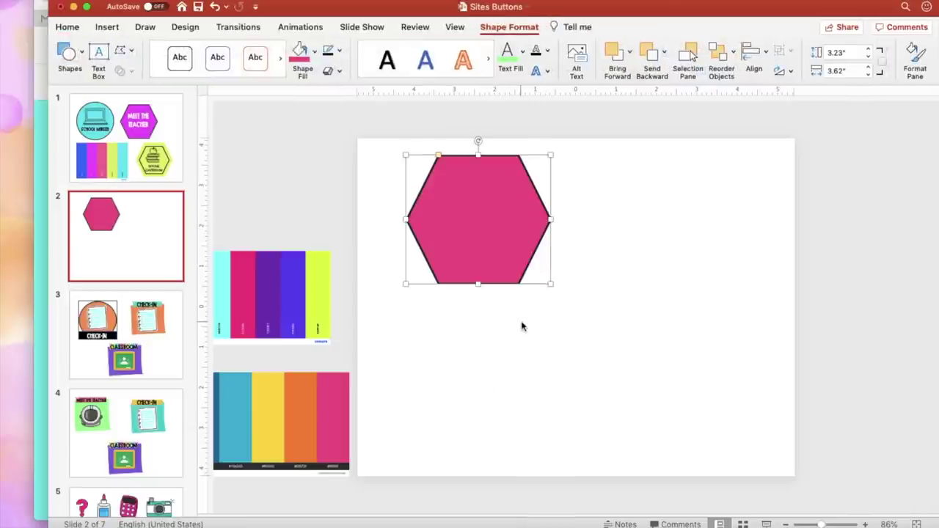
Duplicate the hexagon, align the copy to the right of the original and remove the copy's outline
key(super+d)
drag(506, 240, 668, 233)
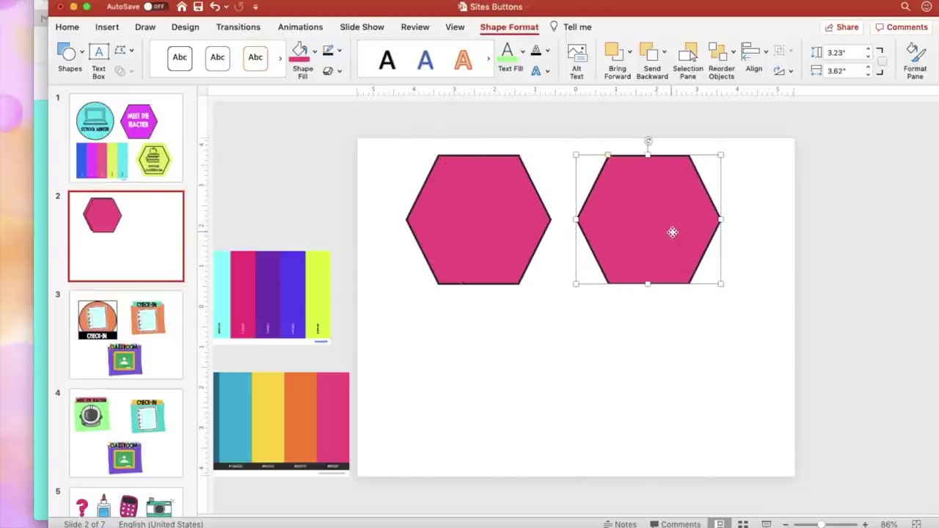
click(340, 50)
click(347, 75)
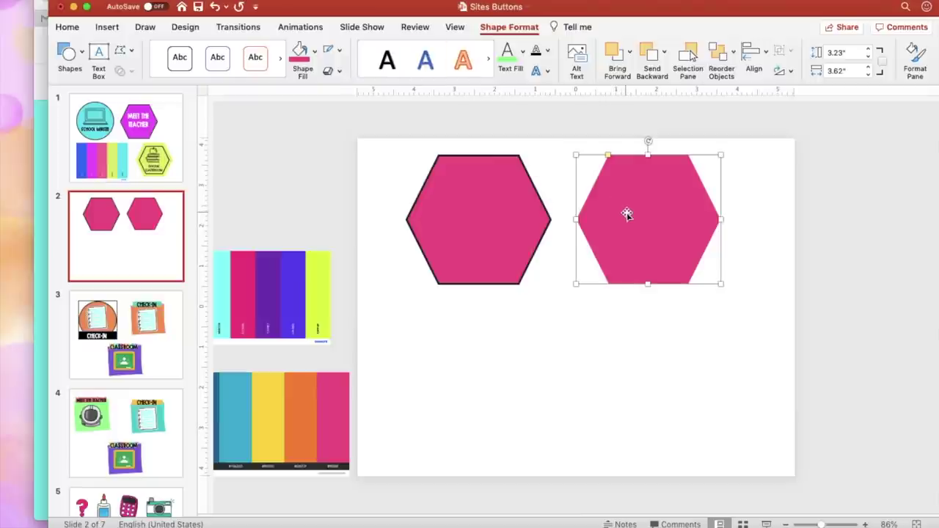
Overlay the borderless hexagon with a slightly offset copy that has a near-black outline, no fill and a size of about 3.6" by 3.17"
drag(627, 213, 646, 294)
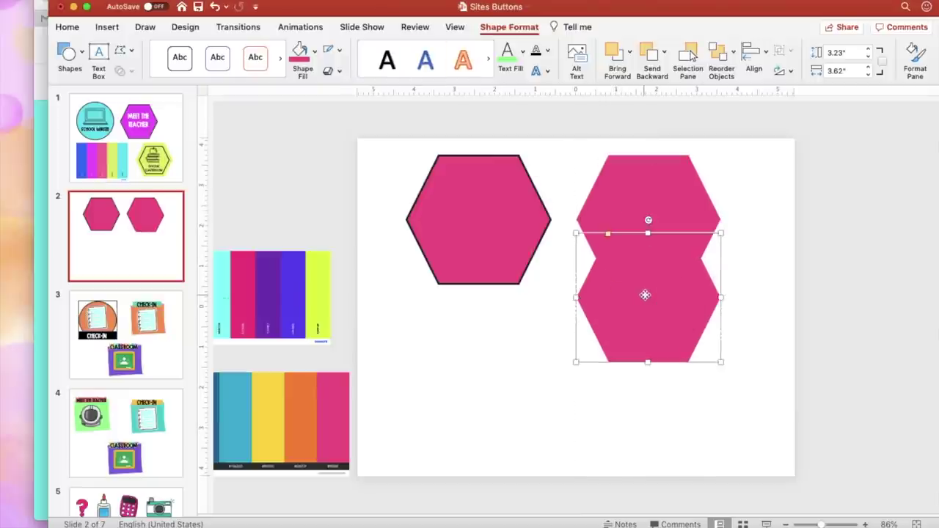
click(339, 50)
click(345, 157)
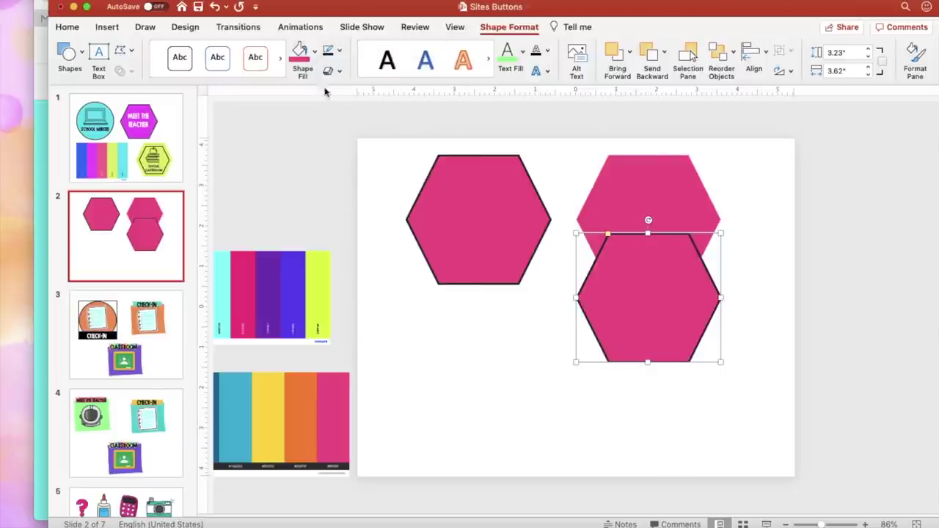
click(314, 50)
click(317, 80)
click(623, 311)
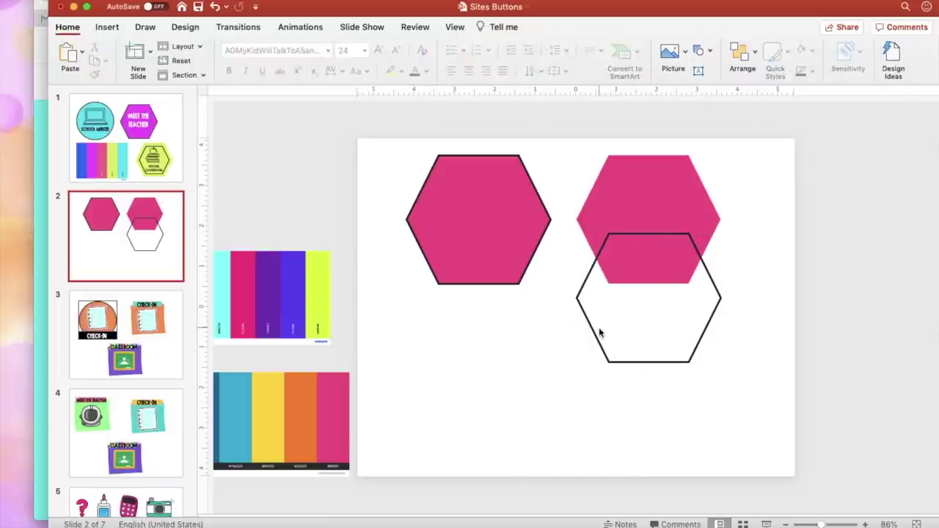
drag(591, 331, 605, 238)
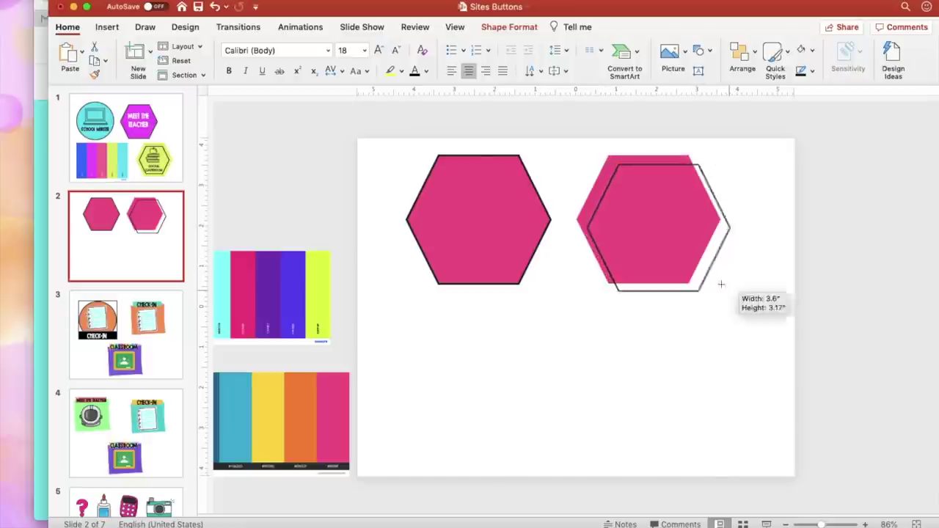
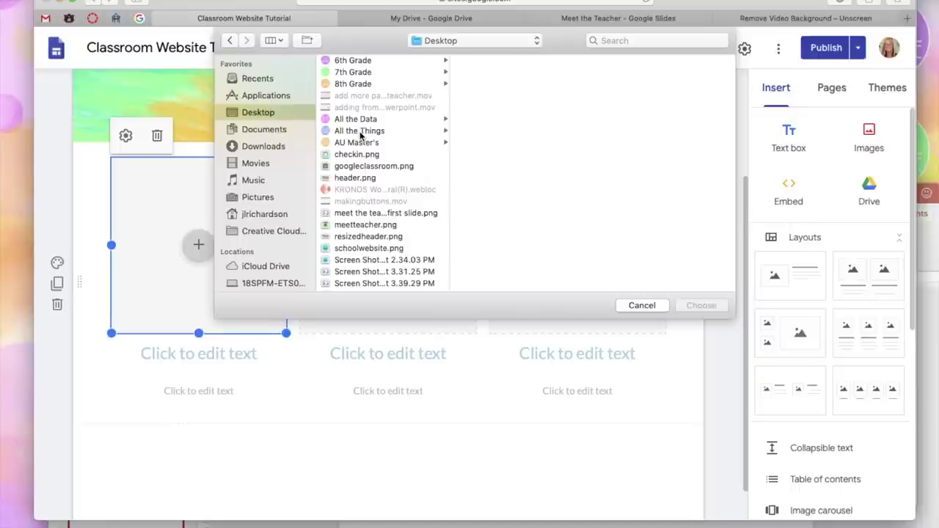
Place the image meetteacher.png from the Desktop in the first image slot of the three-column layout
click(367, 224)
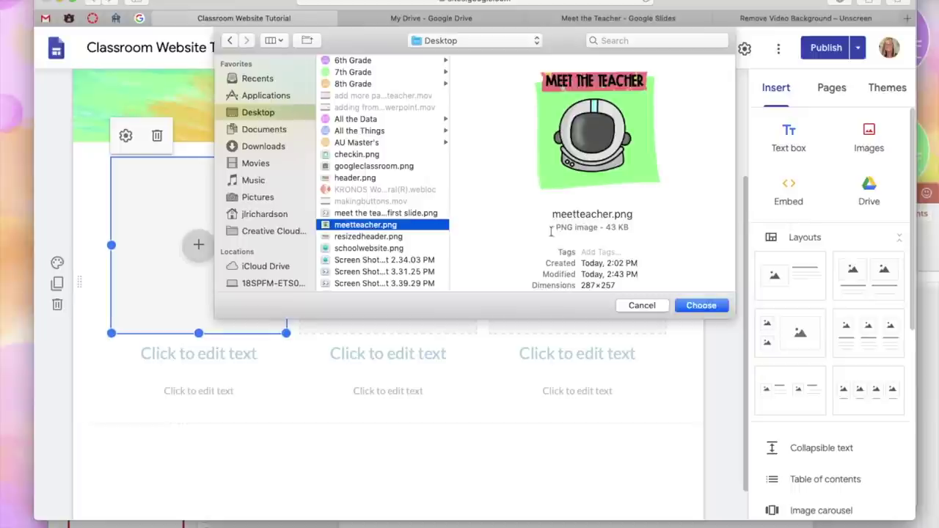
click(699, 305)
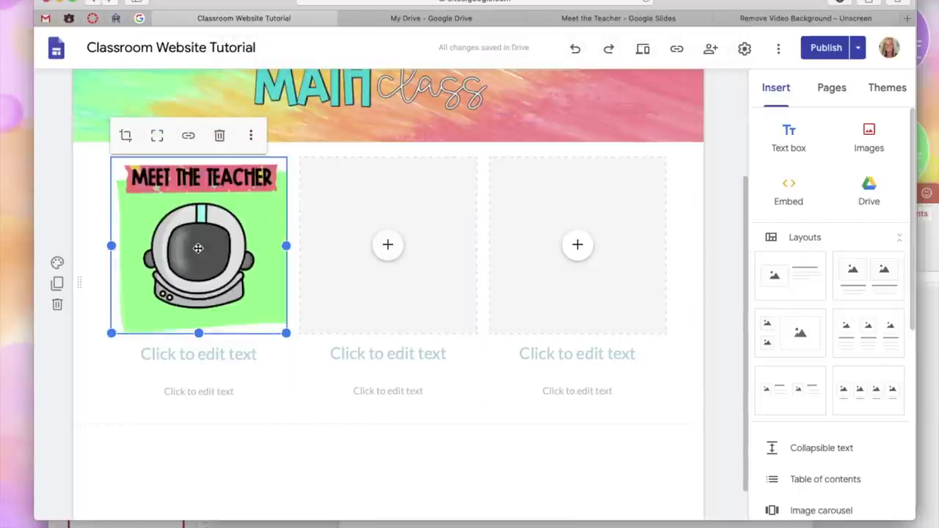
click(389, 246)
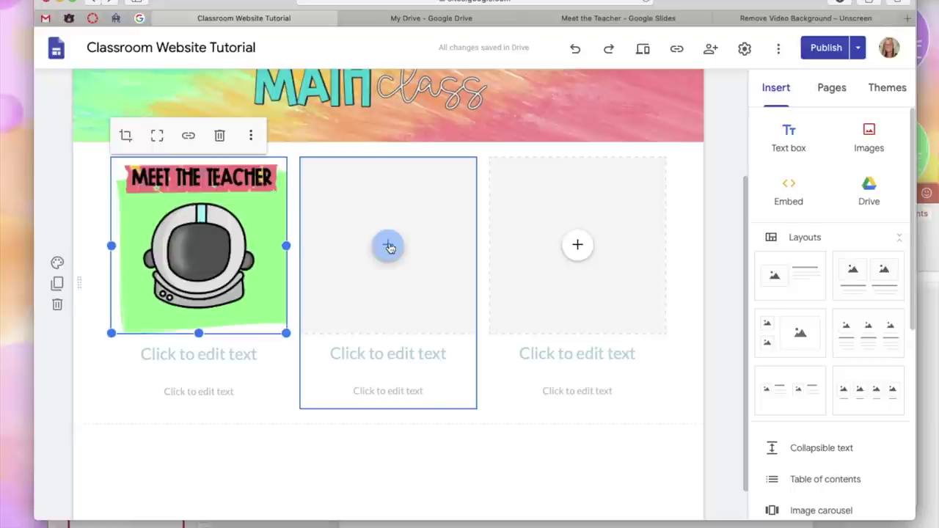
Delete the heading and body text placeholders beneath the Meet the Teacher image
click(233, 358)
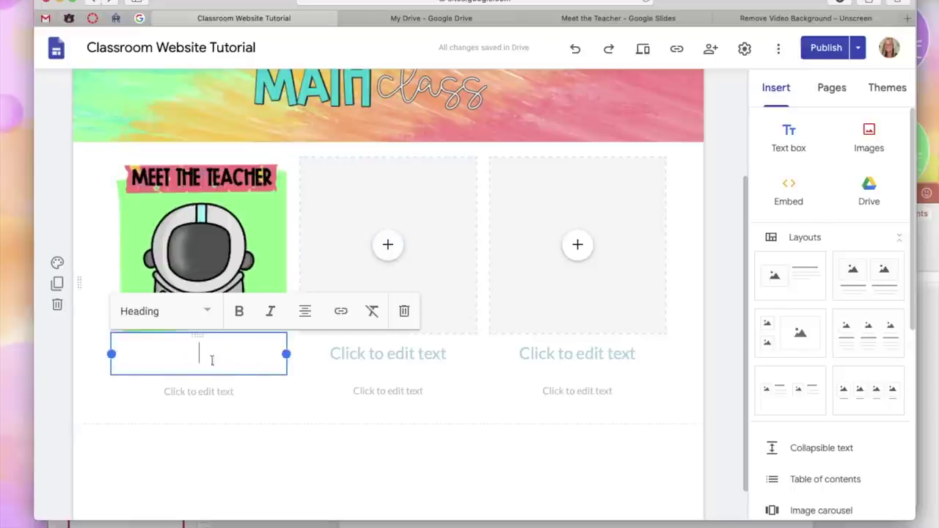
click(405, 312)
click(199, 352)
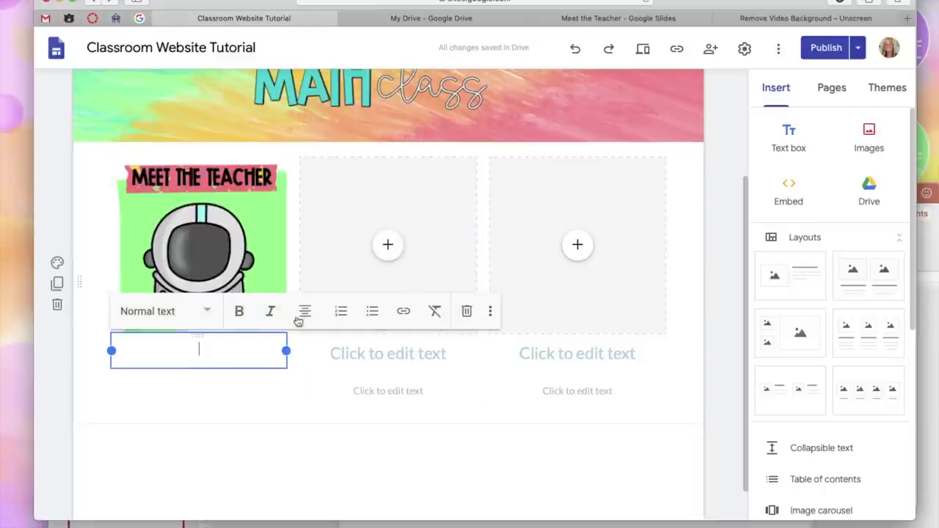
click(468, 311)
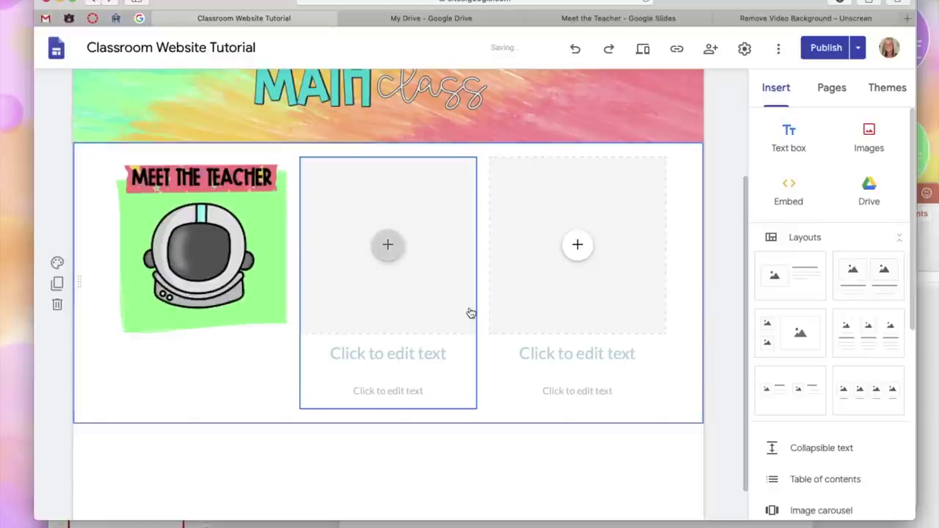
Fill the middle image slot with checkin.png and the third slot with googleclassroom.png
click(387, 245)
click(416, 290)
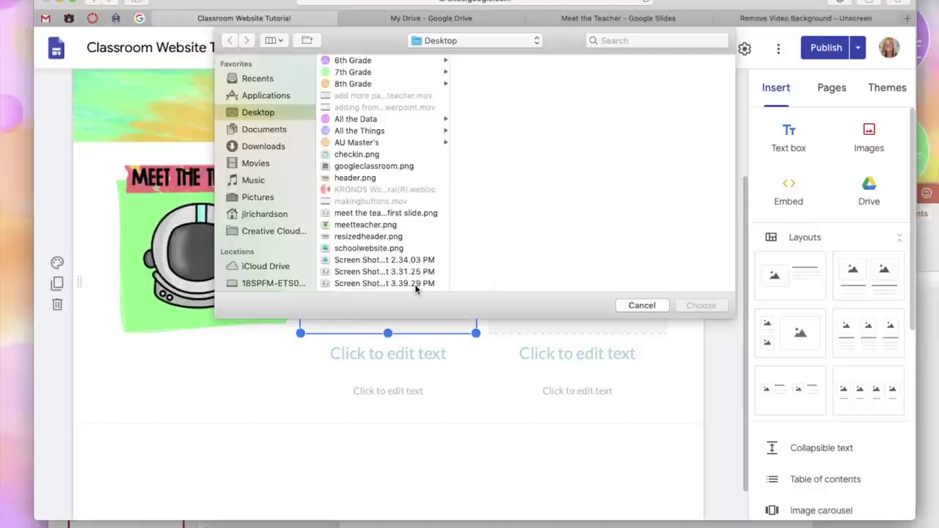
scroll(368, 247, down, 6)
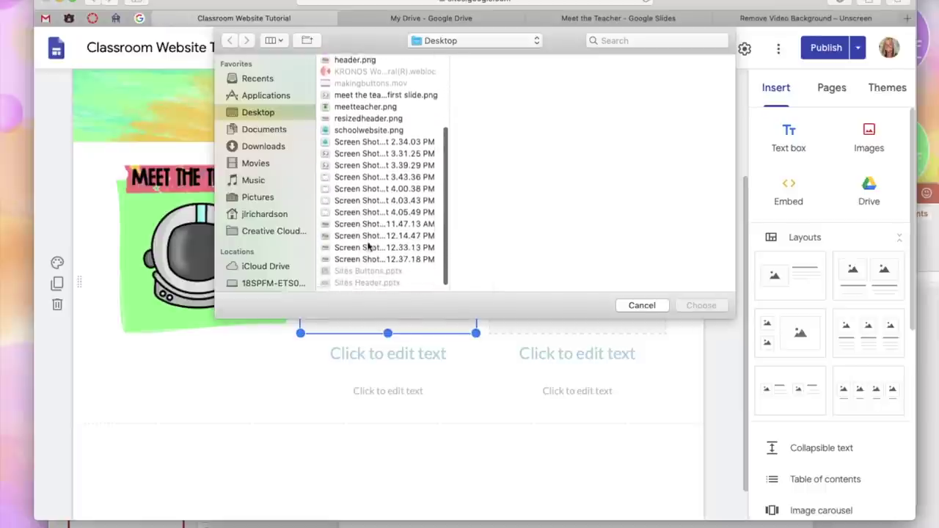
scroll(369, 261, up, 6)
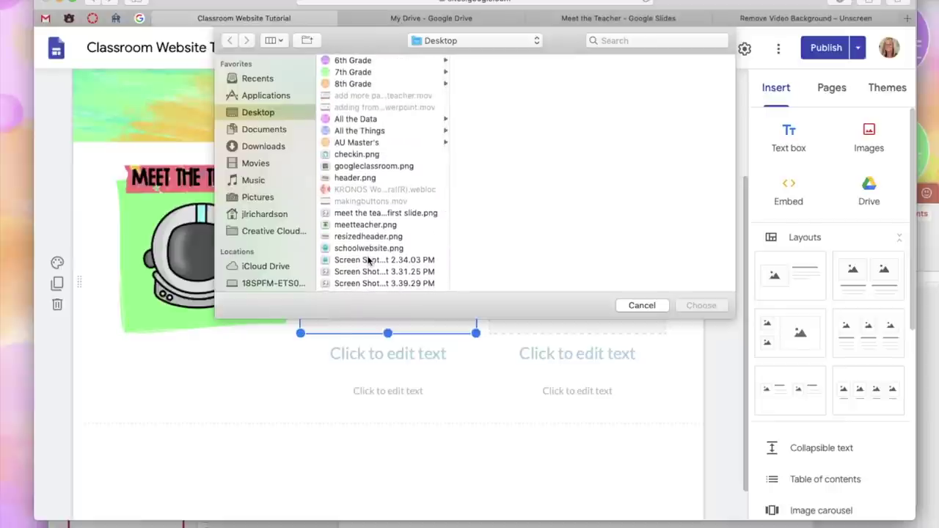
double_click(368, 261)
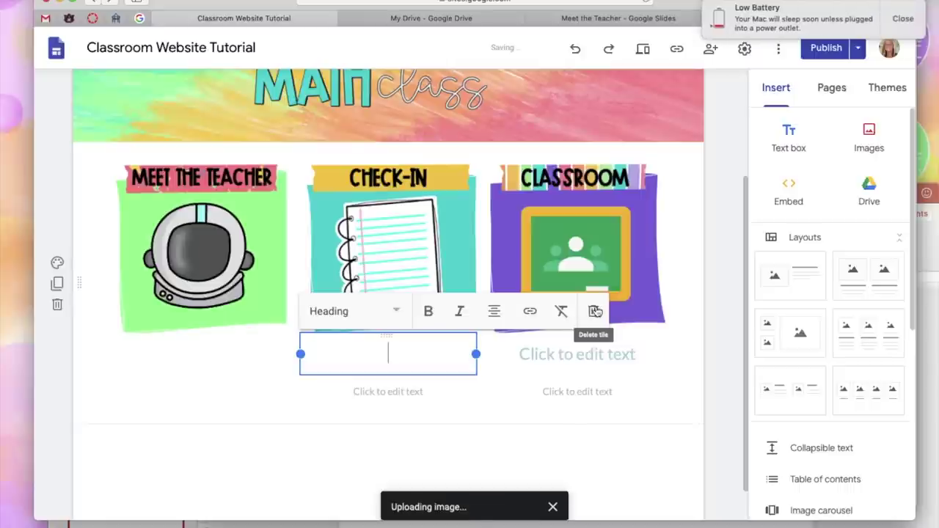
Delete the heading and body text placeholders beneath the Check-In image
click(373, 390)
click(373, 355)
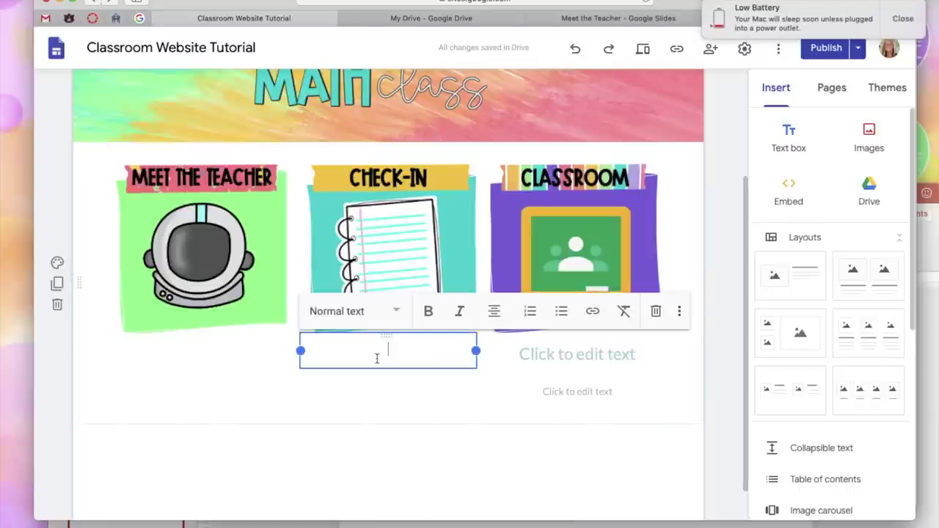
click(656, 311)
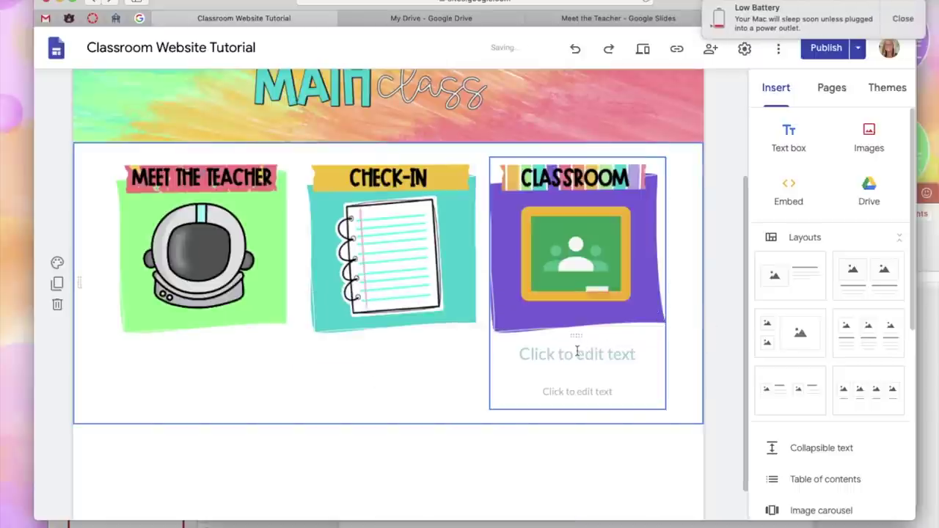
Delete the heading and body text placeholders beneath the Classroom image
click(577, 353)
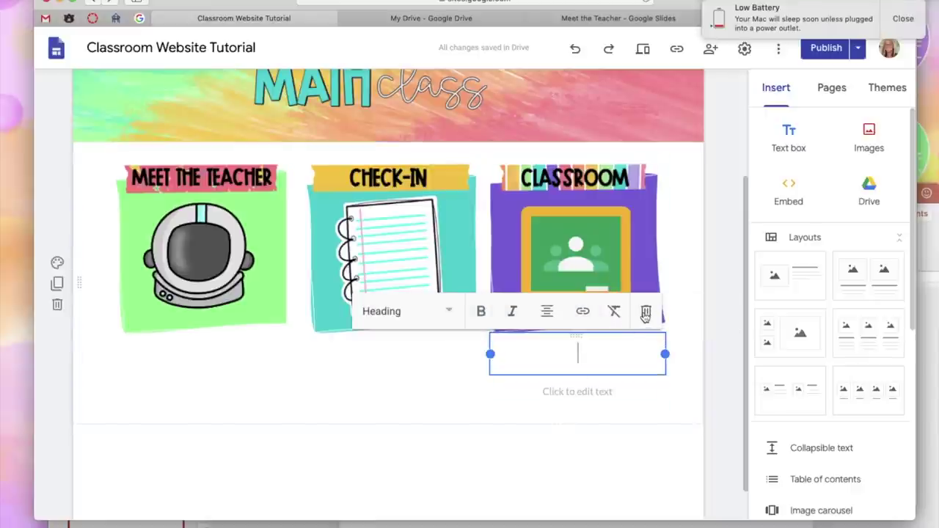
click(580, 448)
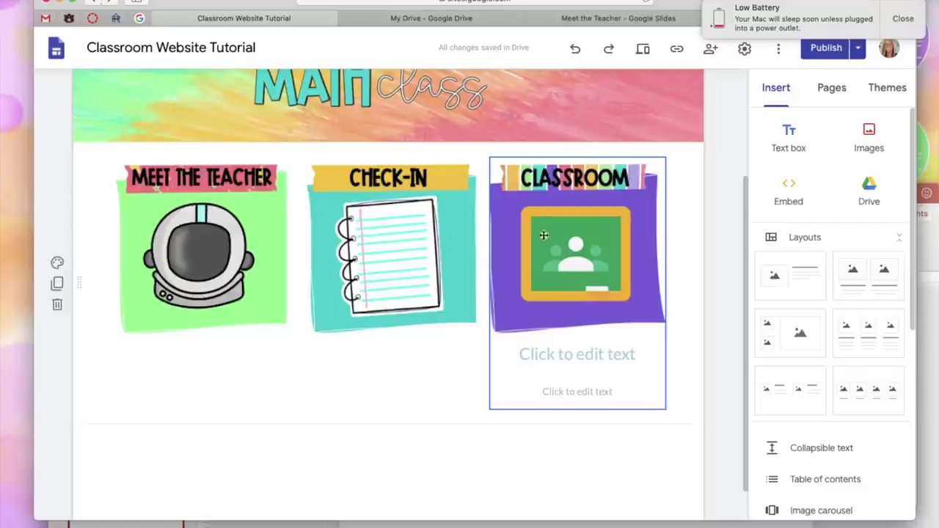
click(571, 380)
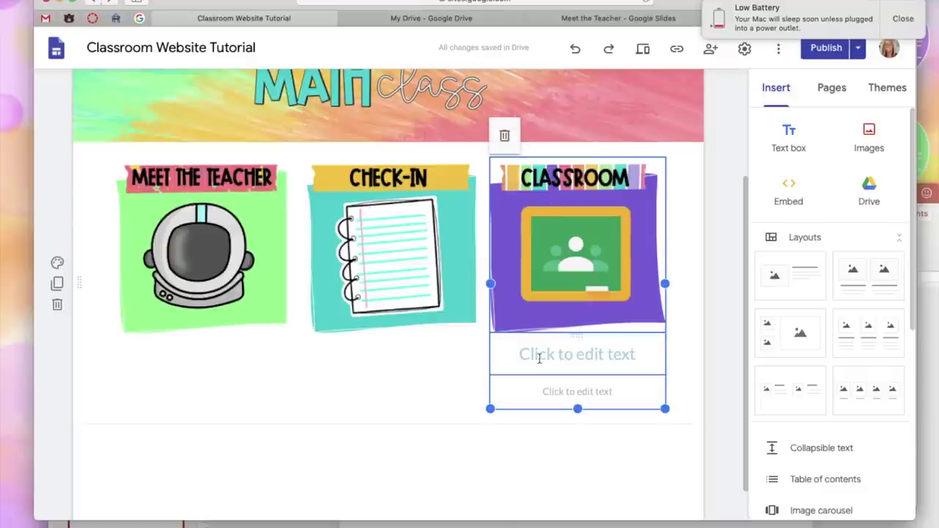
click(547, 358)
click(643, 321)
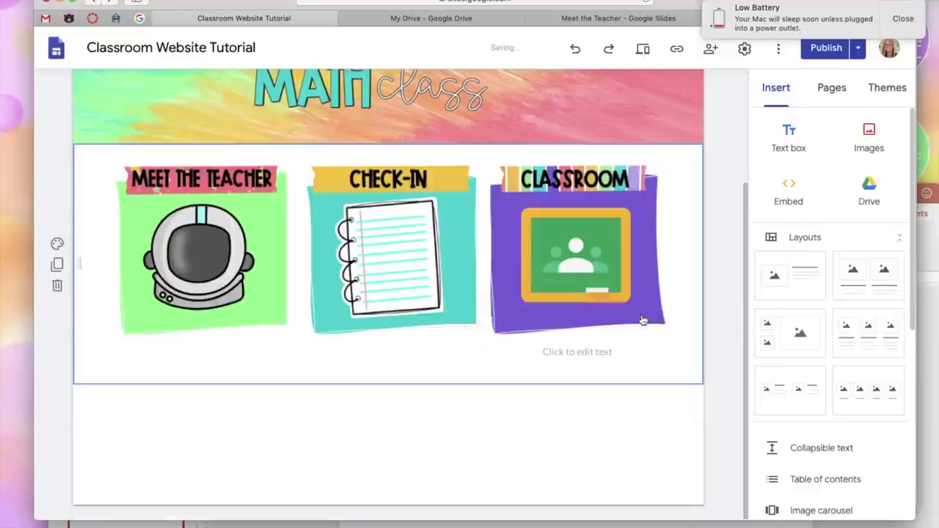
click(587, 357)
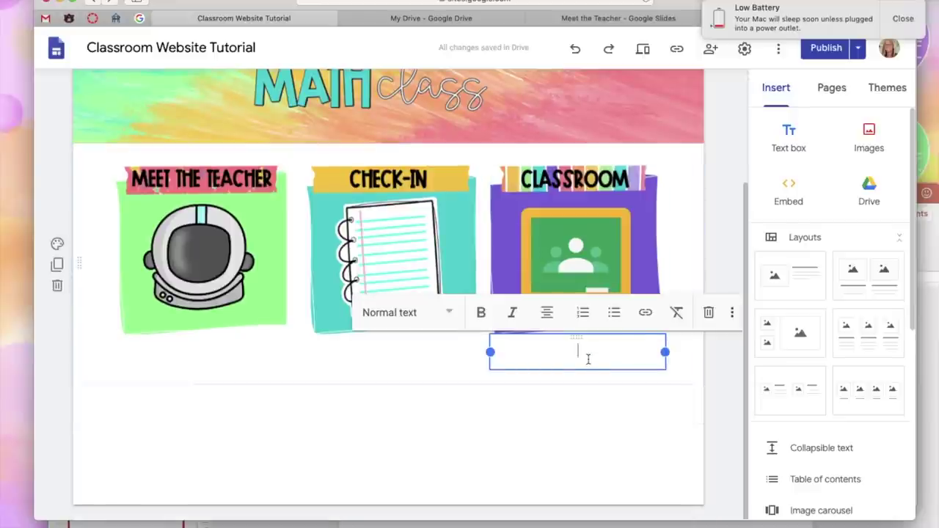
click(709, 314)
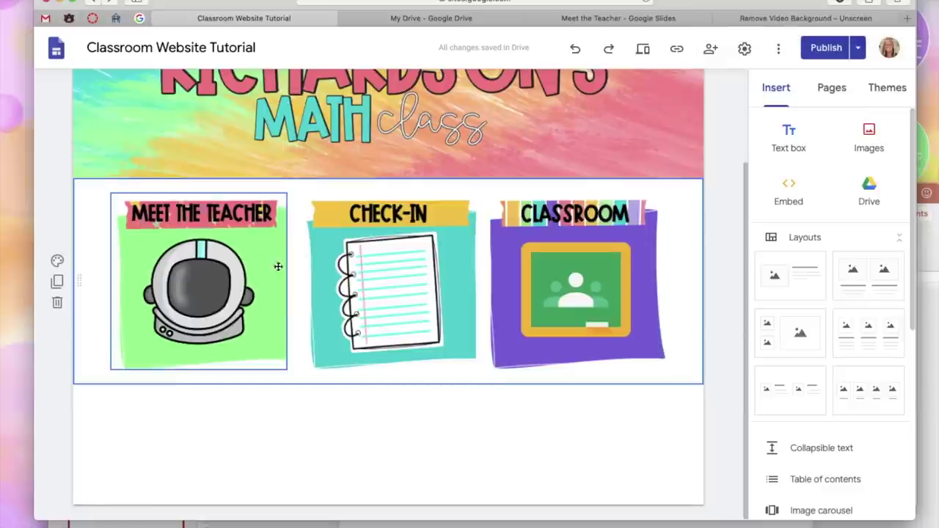
Add a new page named "Meet the Teacher" to the site
click(196, 279)
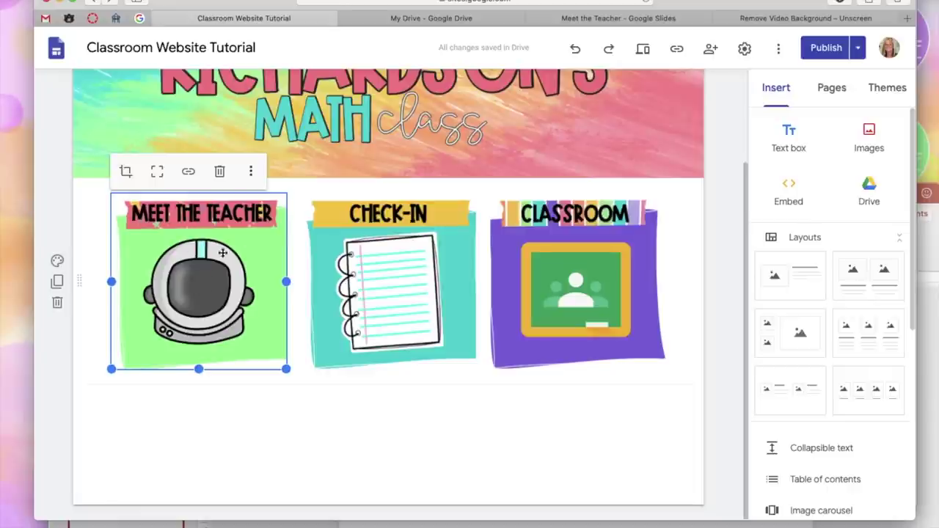
click(834, 88)
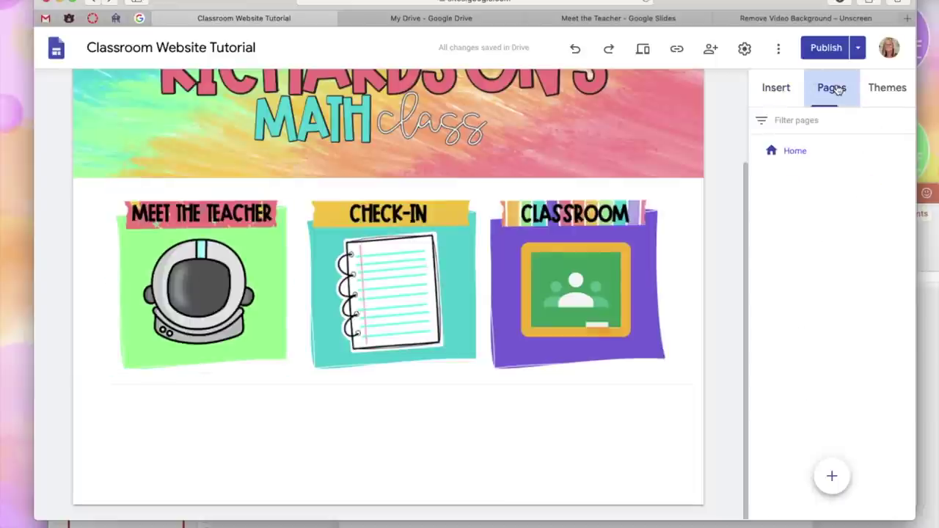
click(832, 477)
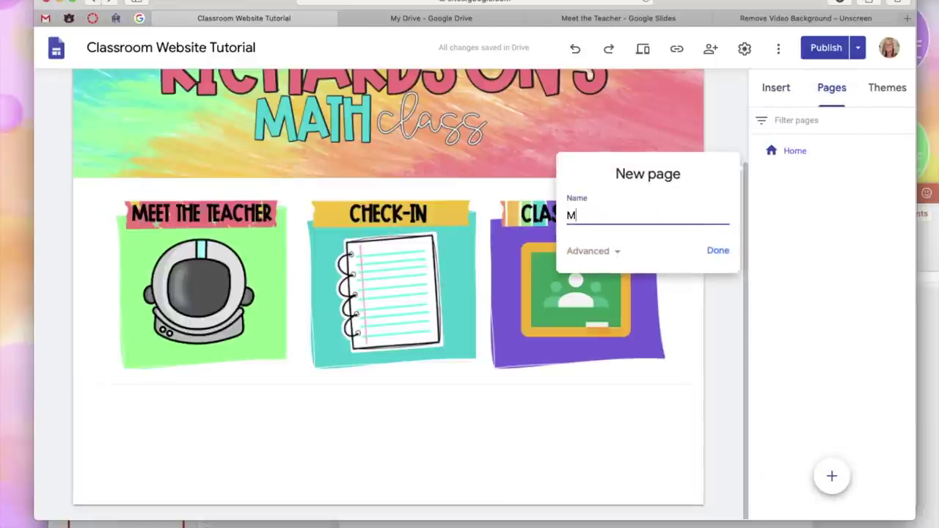
text(Mw)
key(BackSpace)
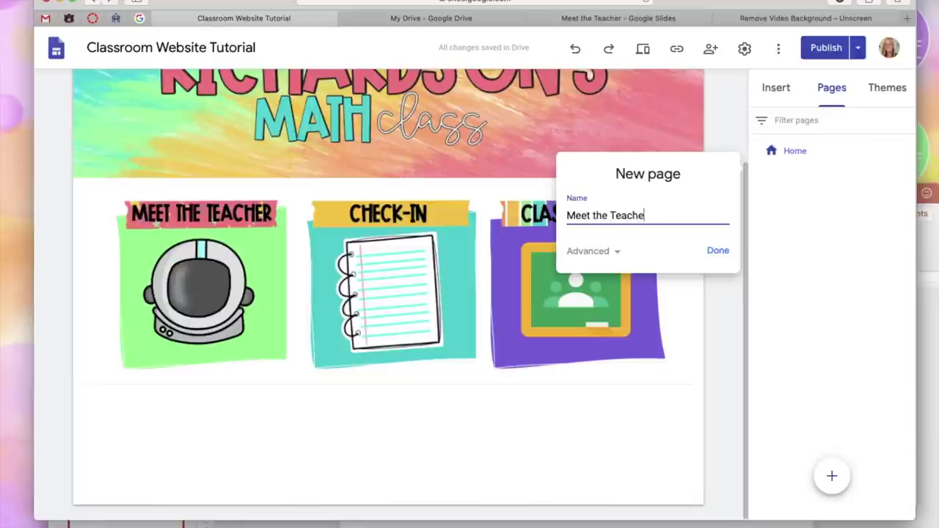
text(eet the Teacher)
click(711, 251)
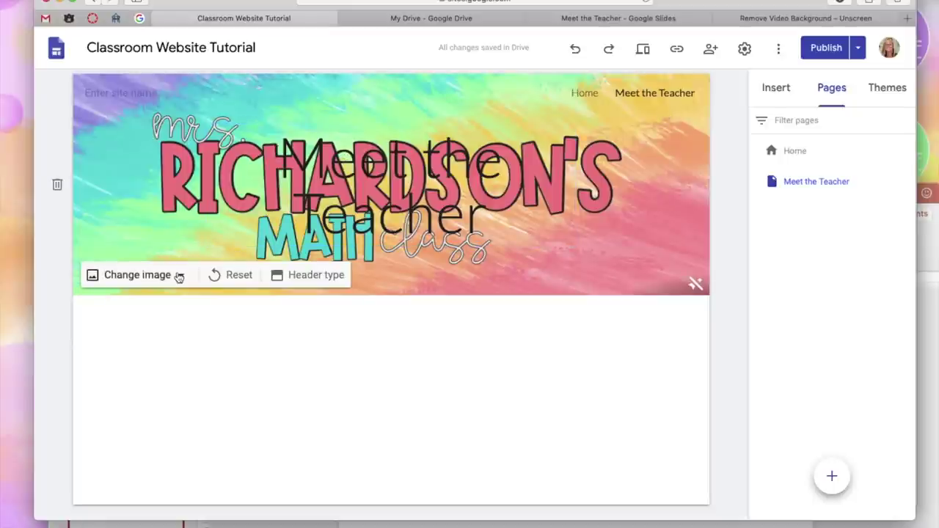
Delete the title text overlapping the new page's header and hide the Meet the Teacher page from navigation
click(365, 198)
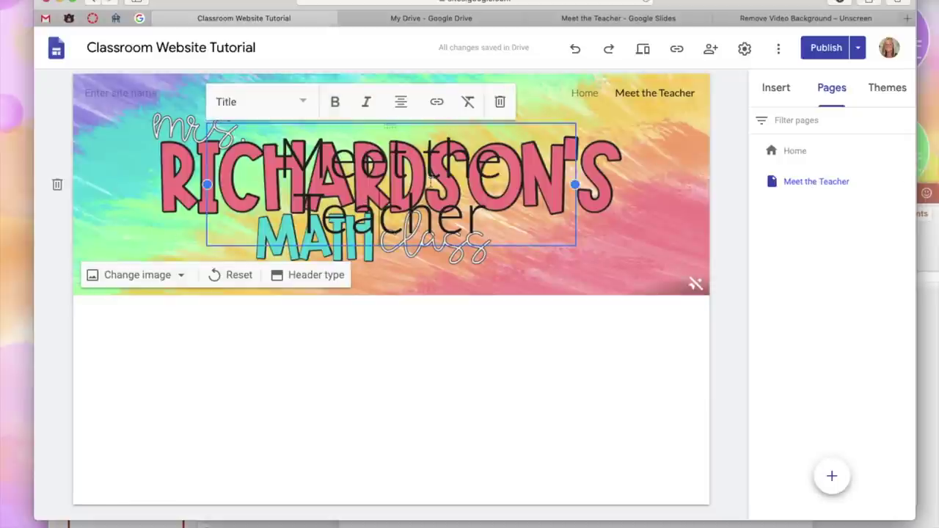
click(499, 104)
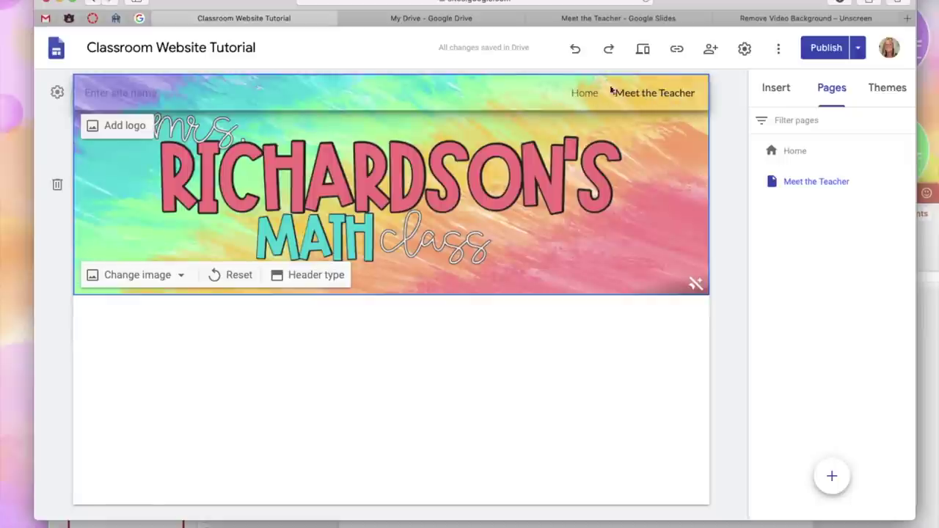
click(907, 181)
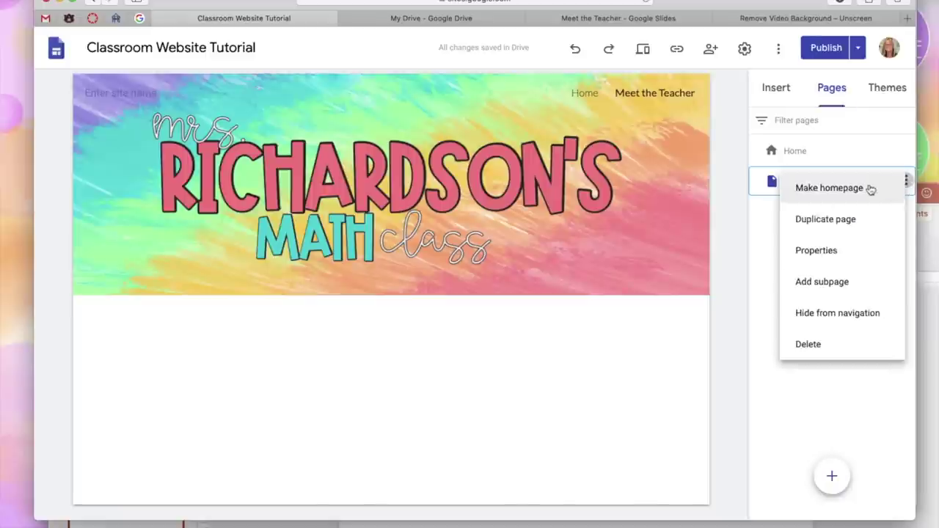
click(827, 320)
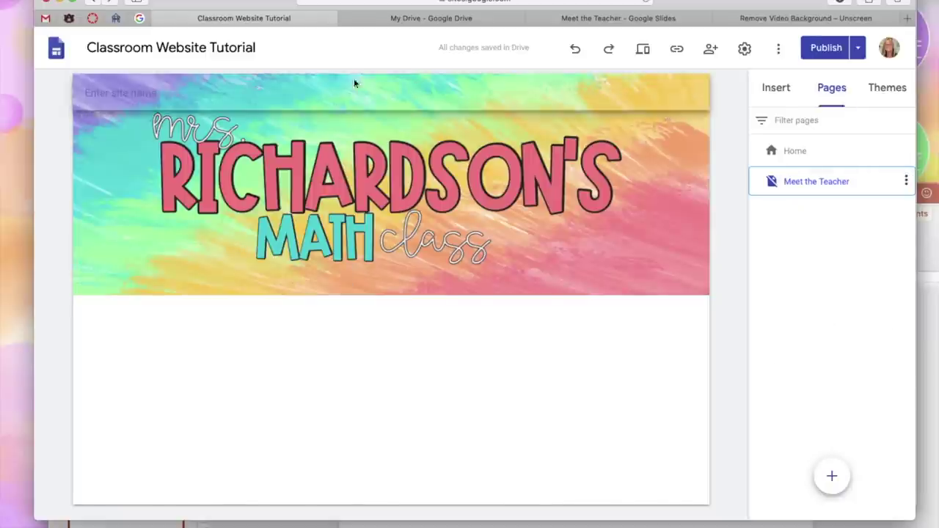
mouse_move(599, 242)
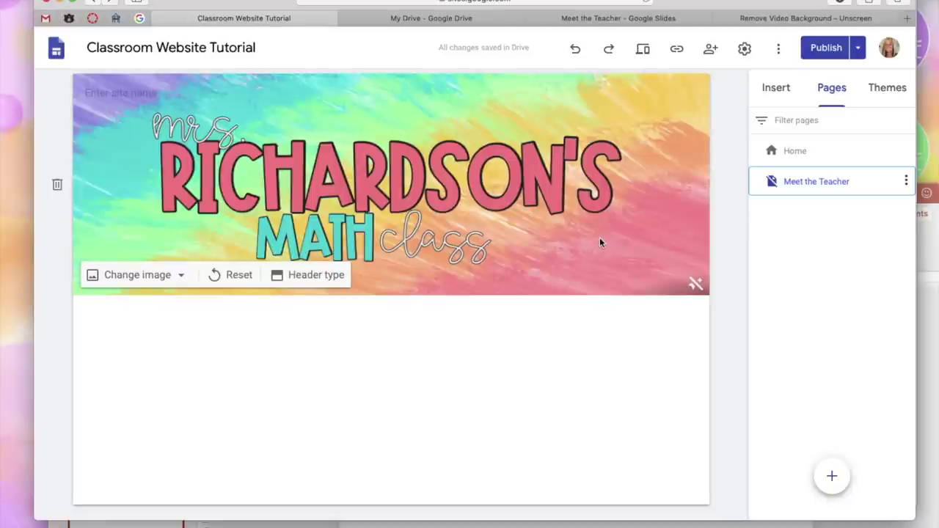
Link the Meet the Teacher image on the Home page to the site's Meet the Teacher page
click(791, 152)
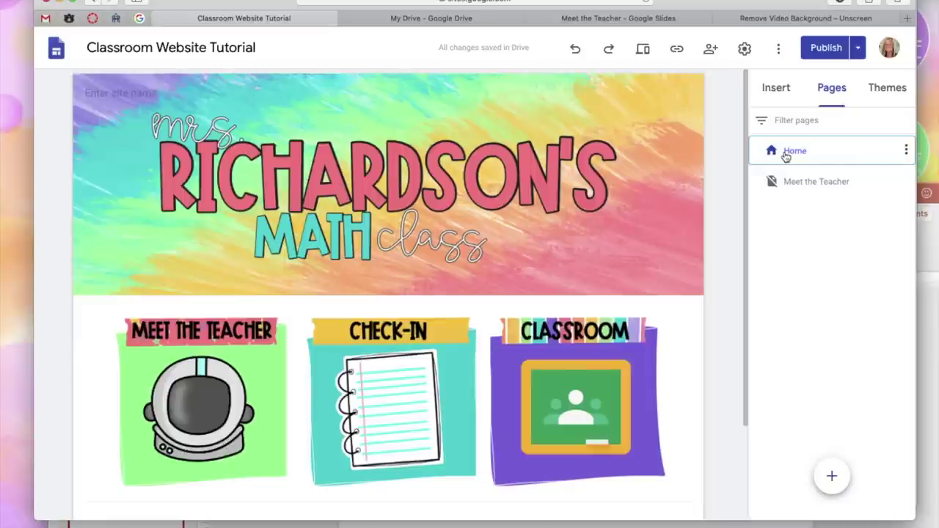
click(189, 364)
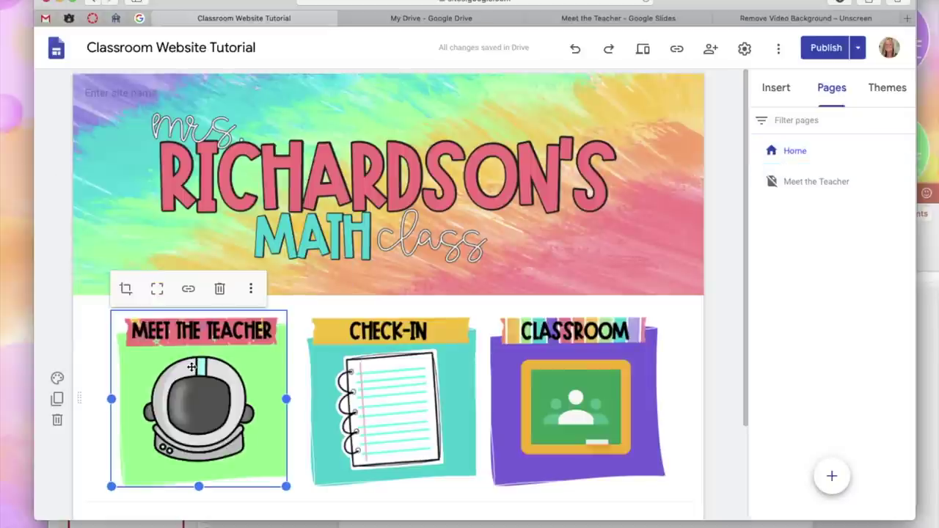
click(188, 290)
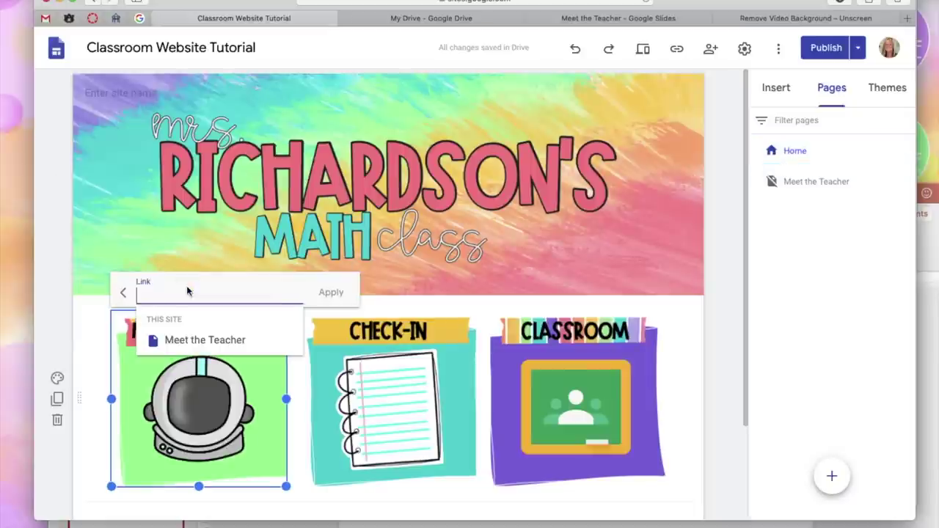
click(206, 342)
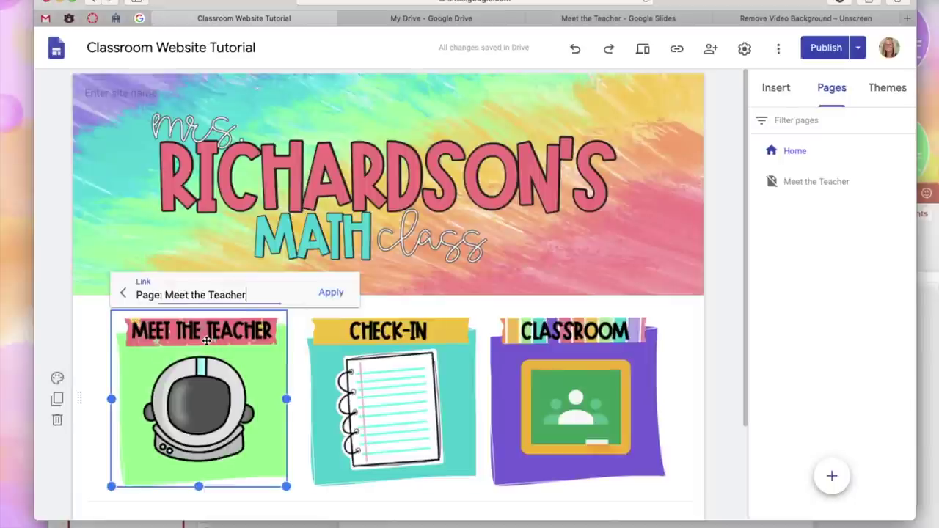
Insert the Meet the Teacher slideshow from the recent Google Drive files onto the Meet the Teacher page
click(820, 182)
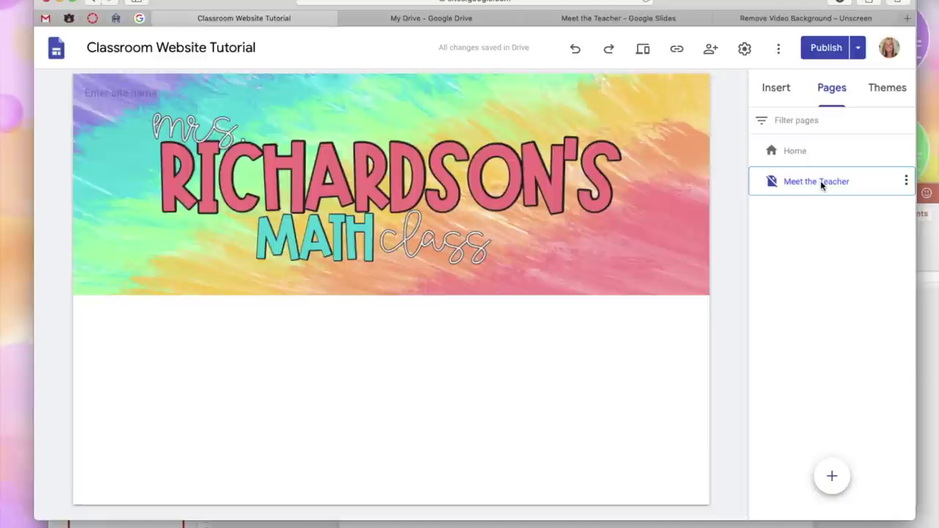
click(780, 89)
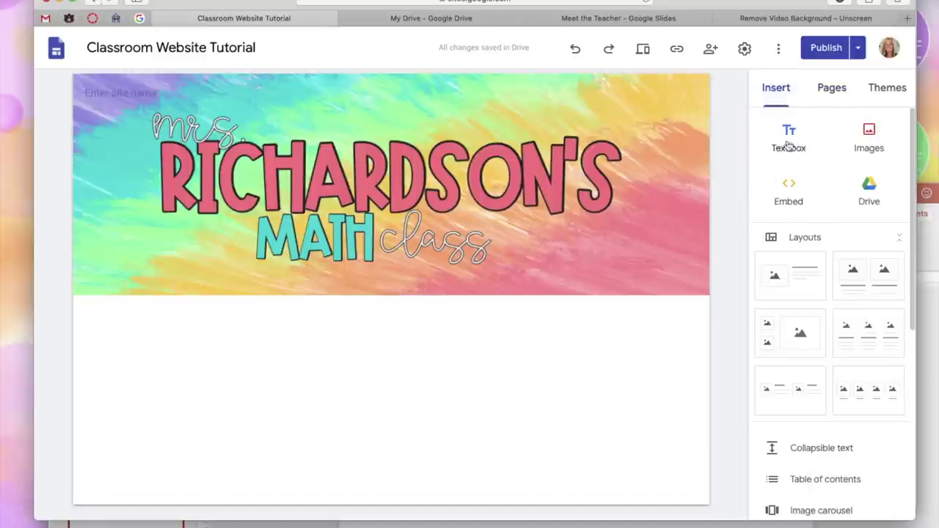
scroll(815, 451, down, 8)
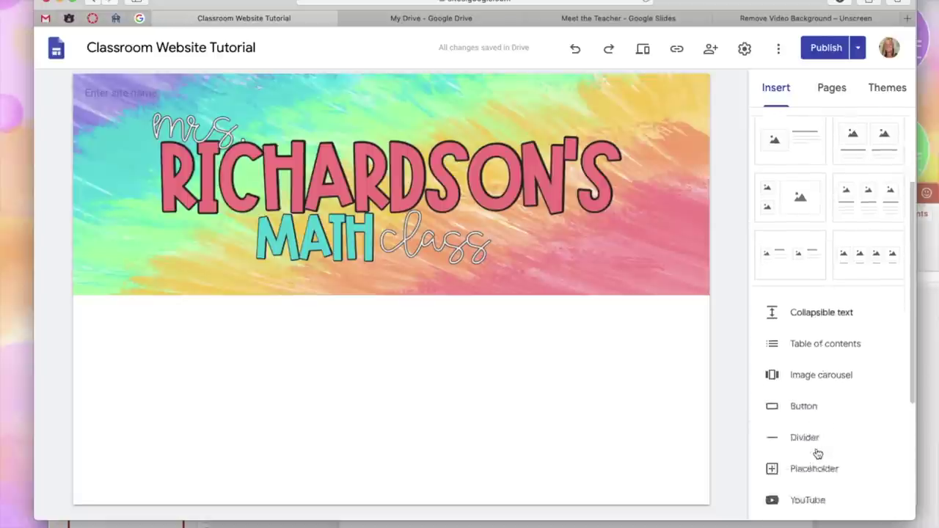
scroll(817, 454, down, 2)
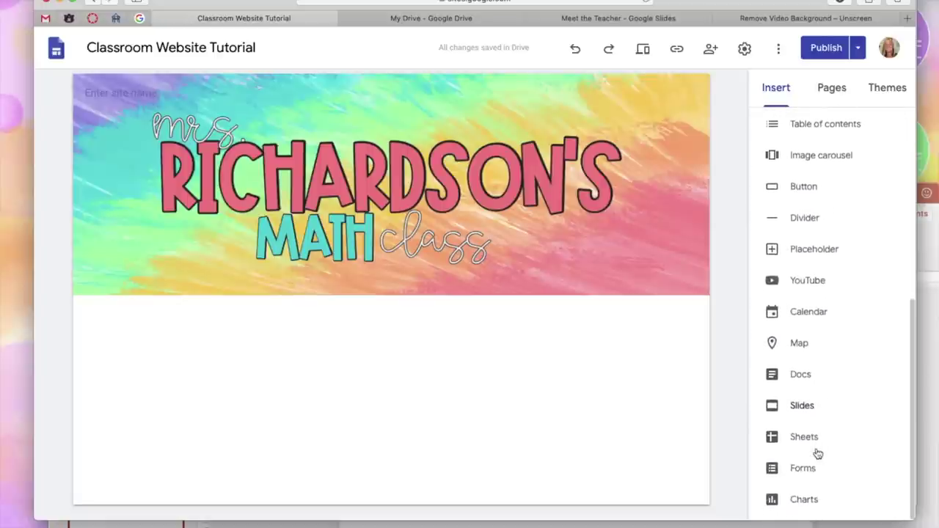
scroll(816, 451, up, 8)
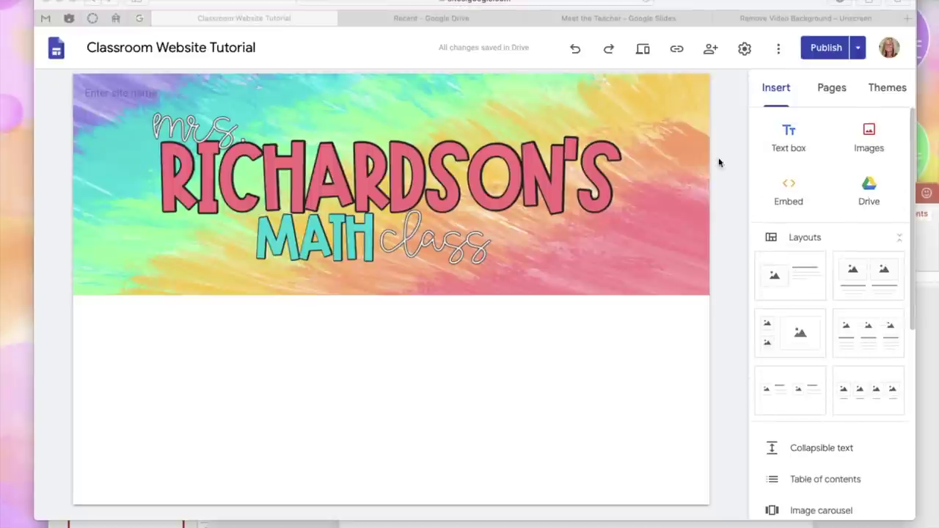
click(871, 191)
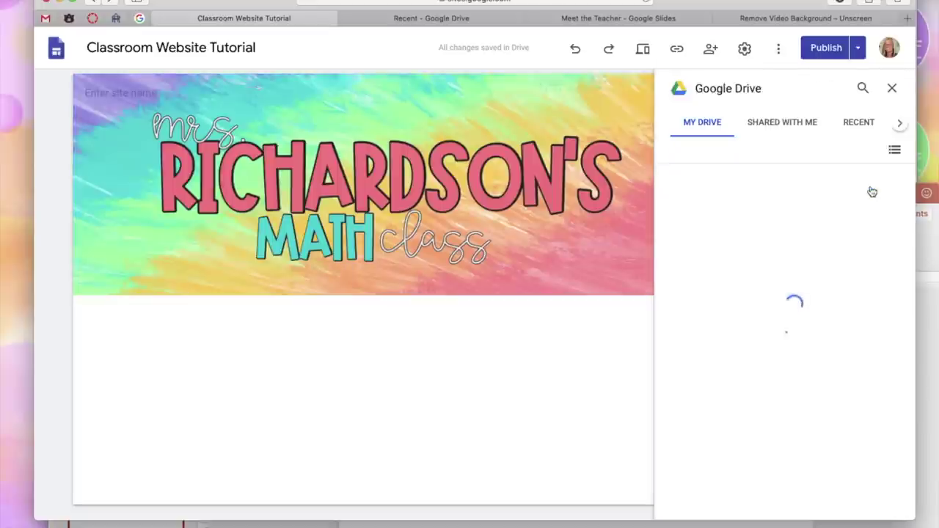
click(863, 123)
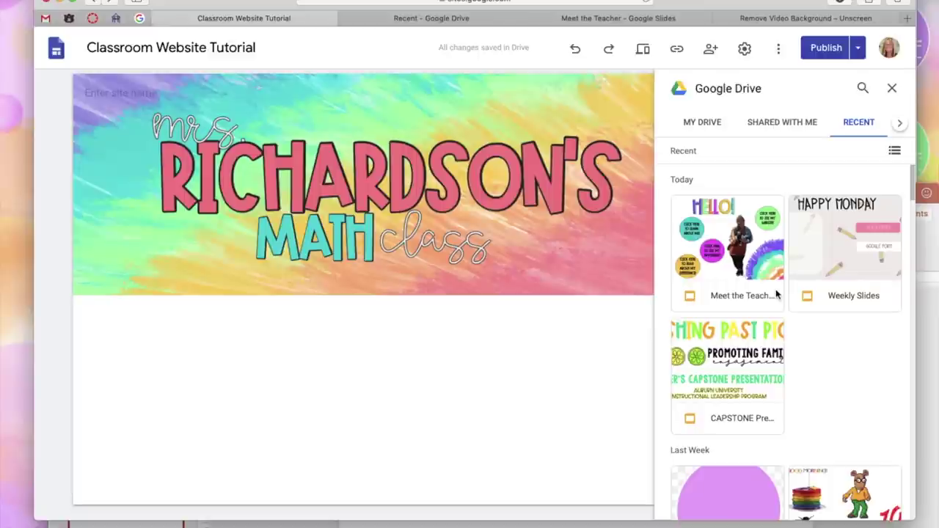
click(676, 304)
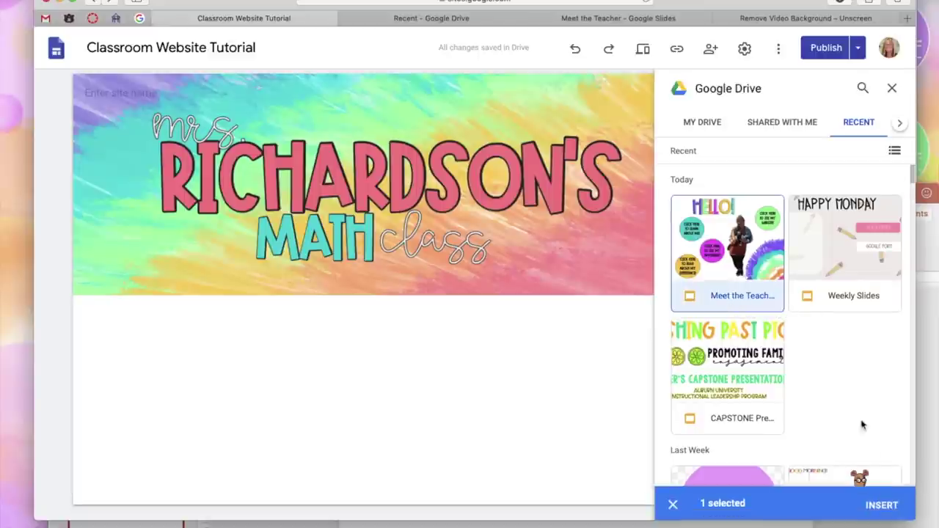
click(880, 506)
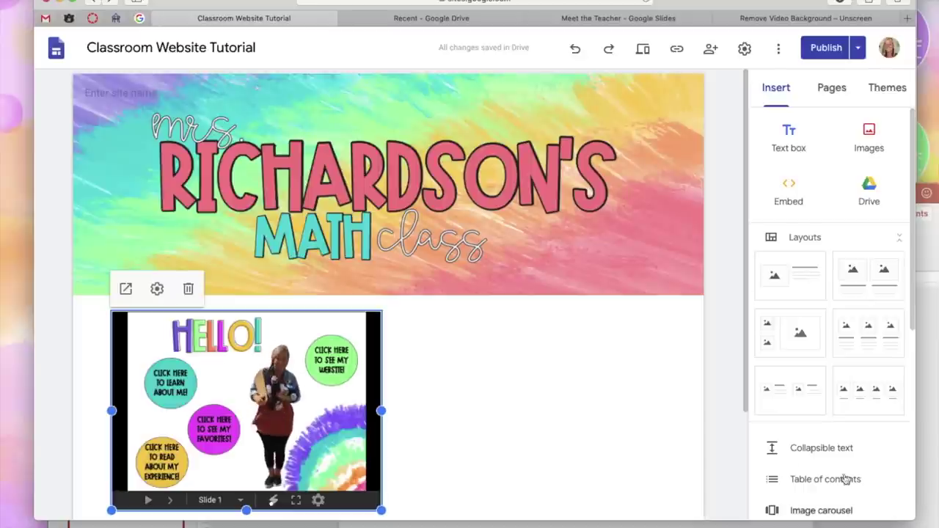
Move the embedded Meet the Teacher slideshow to the horizontal centre of its section below the header
scroll(598, 441, down, 2)
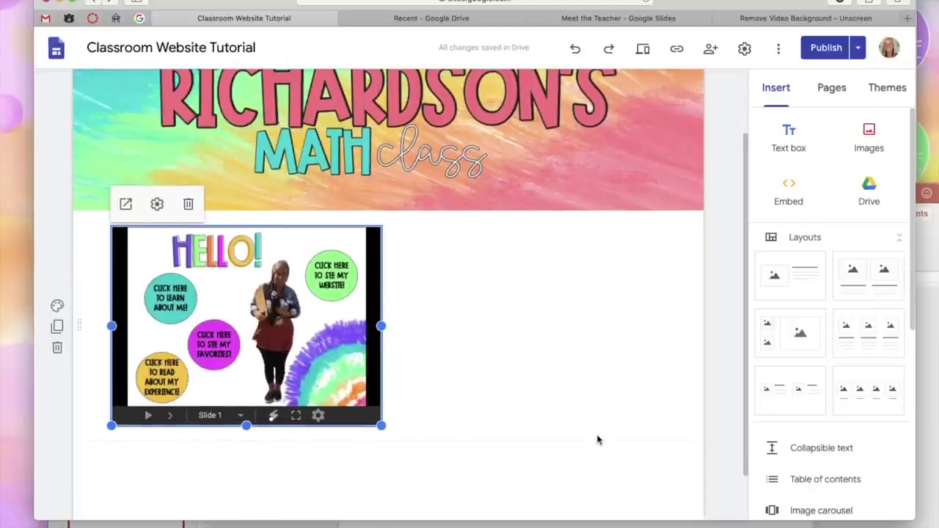
scroll(598, 441, up, 1)
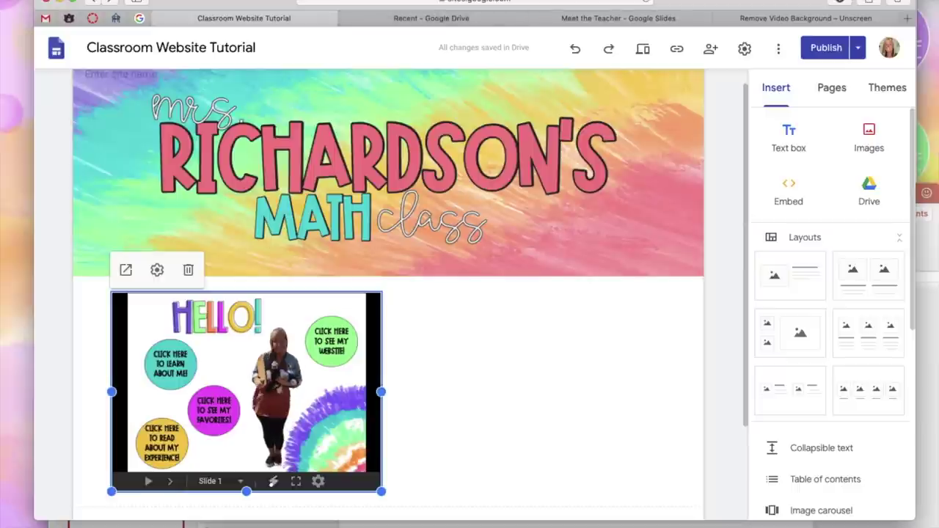
scroll(562, 398, up, 1)
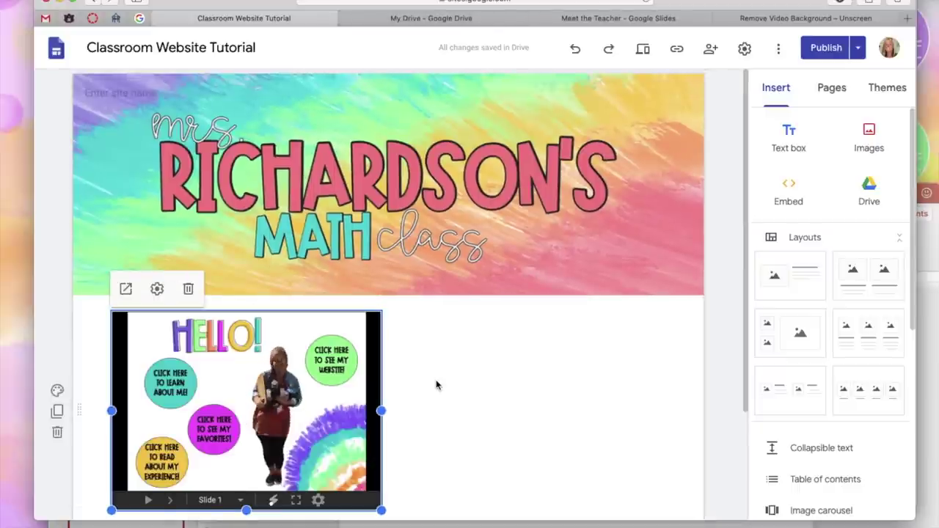
scroll(436, 385, down, 1)
scroll(436, 385, down, 2)
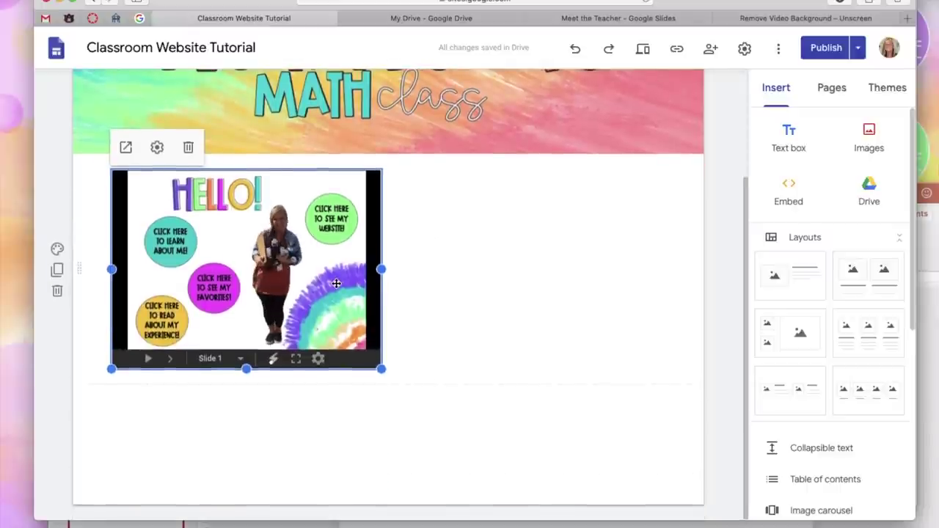
drag(335, 279, 413, 289)
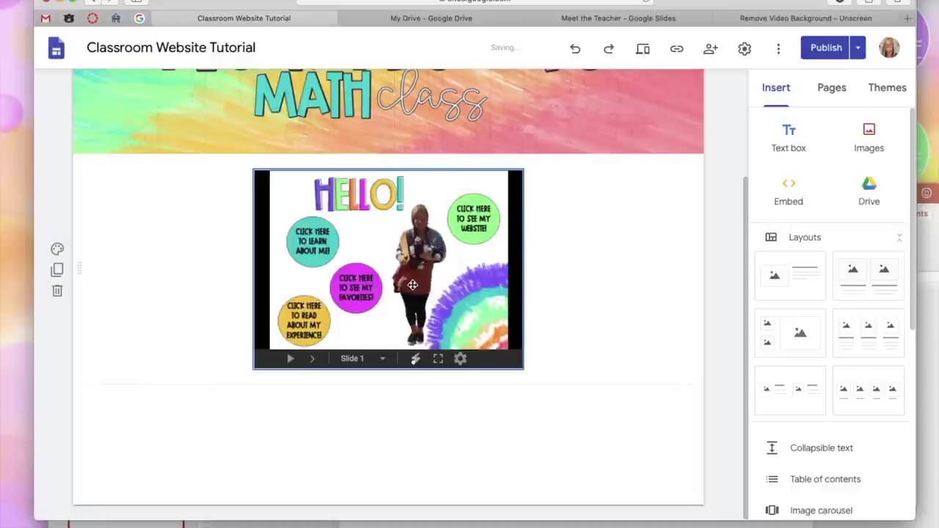
Enlarge the embedded Meet the Teacher slideshow and recentre it on the page below the header
click(522, 266)
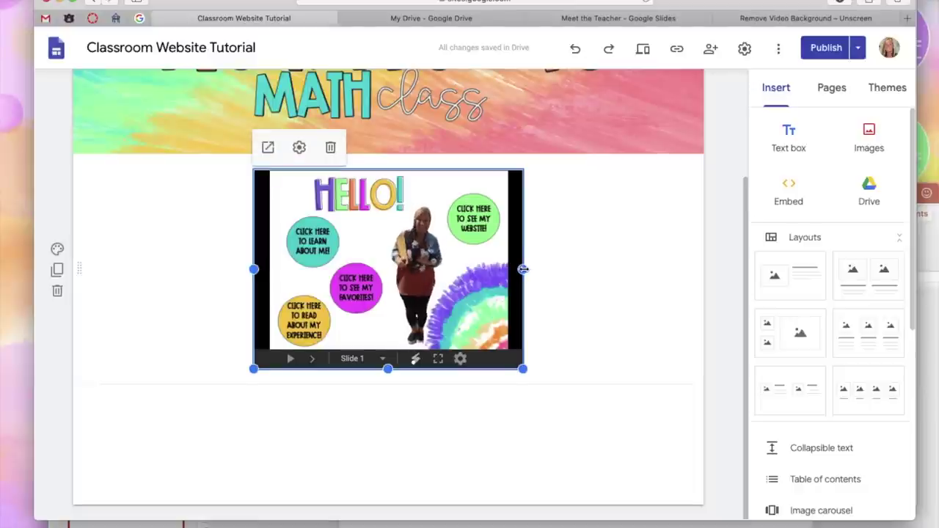
drag(522, 269, 479, 267)
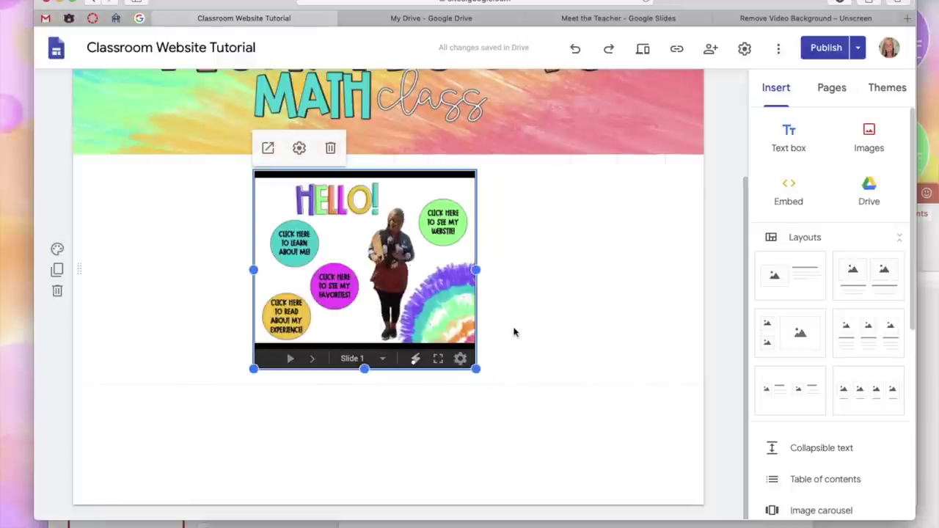
drag(474, 370, 617, 466)
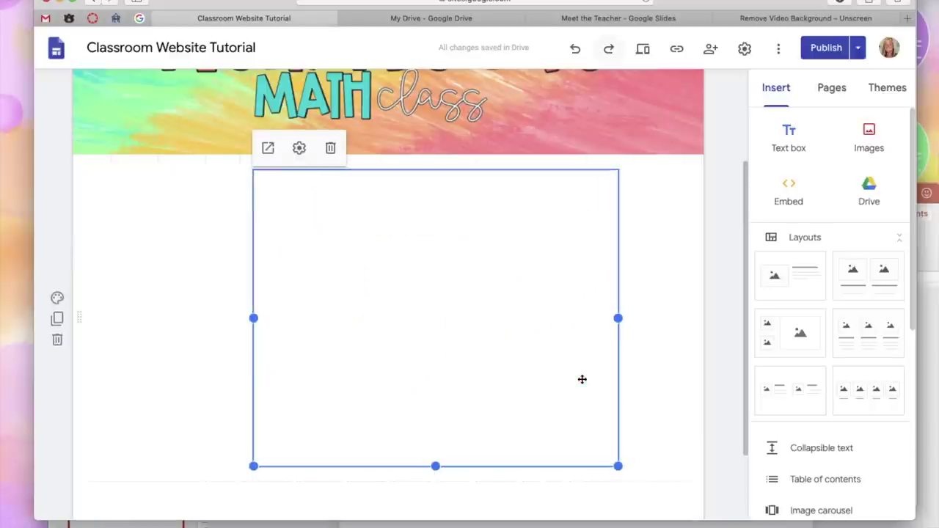
drag(582, 379, 426, 320)
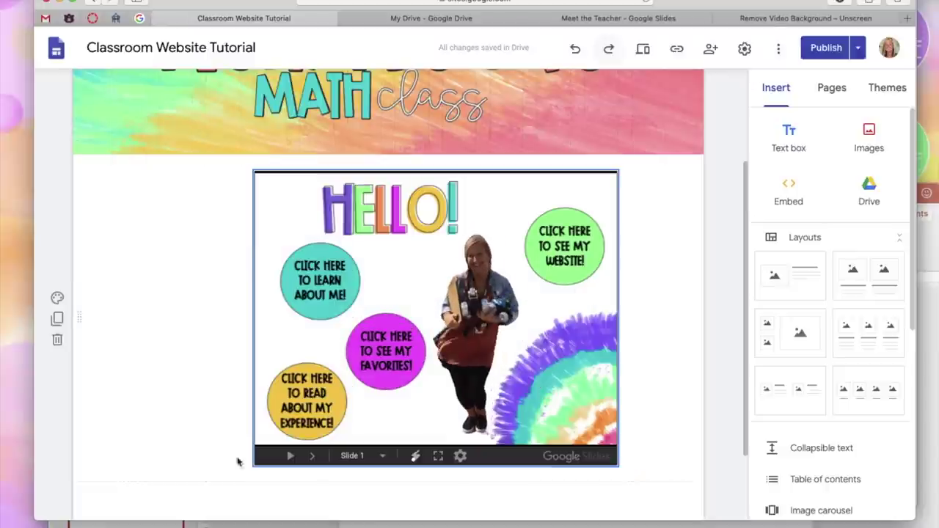
drag(257, 460, 211, 497)
drag(211, 496, 193, 509)
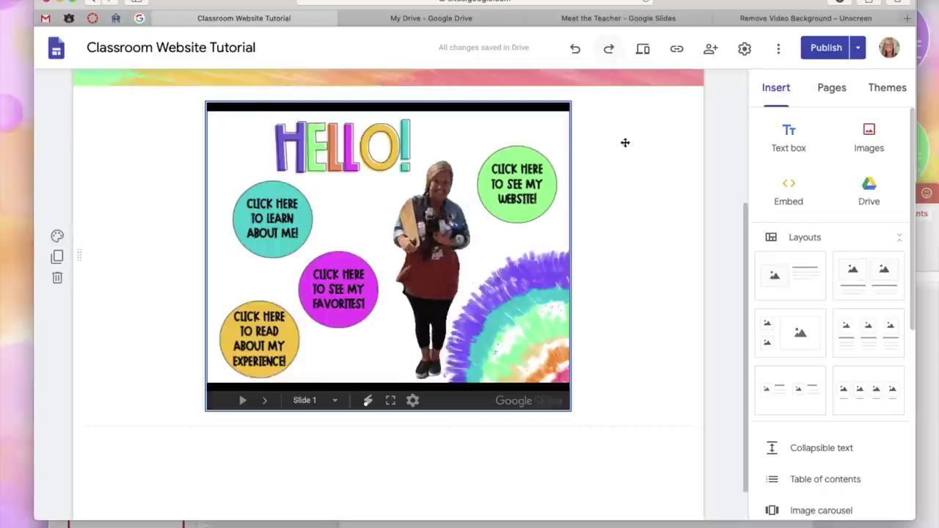
Preview the Meet the Teacher page and flip between the slideshow's Hello and About Me slides
click(645, 50)
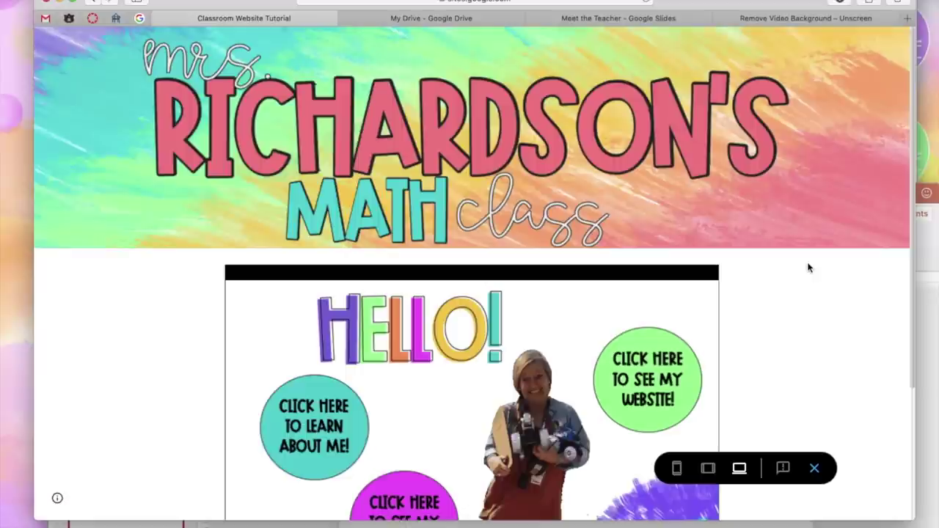
scroll(809, 268, down, 5)
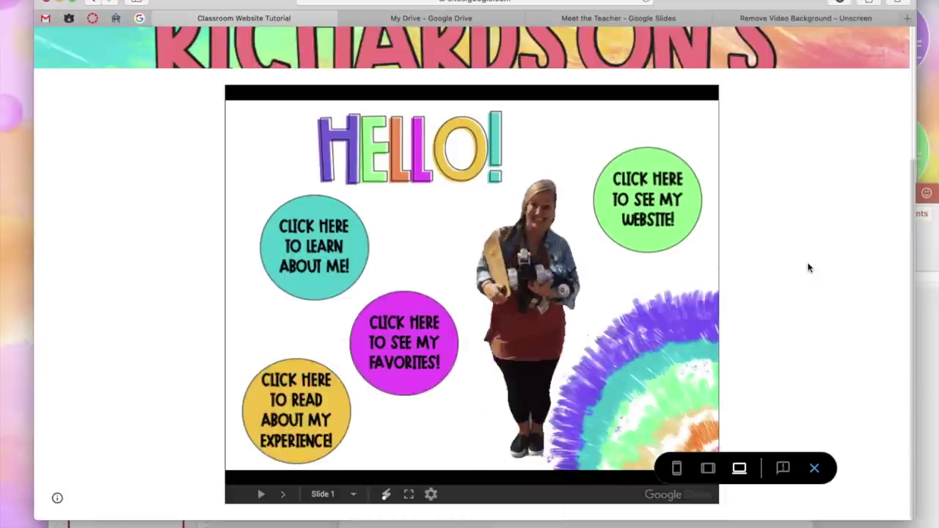
click(285, 496)
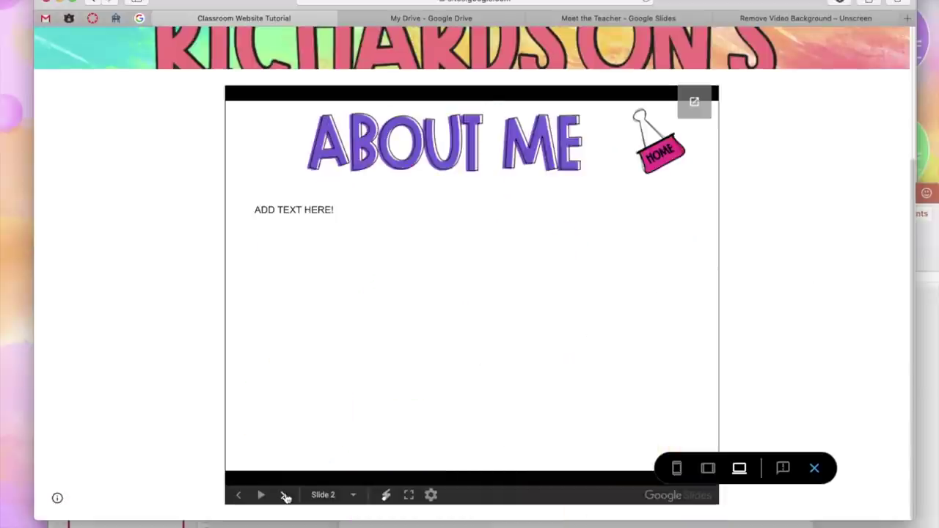
click(239, 497)
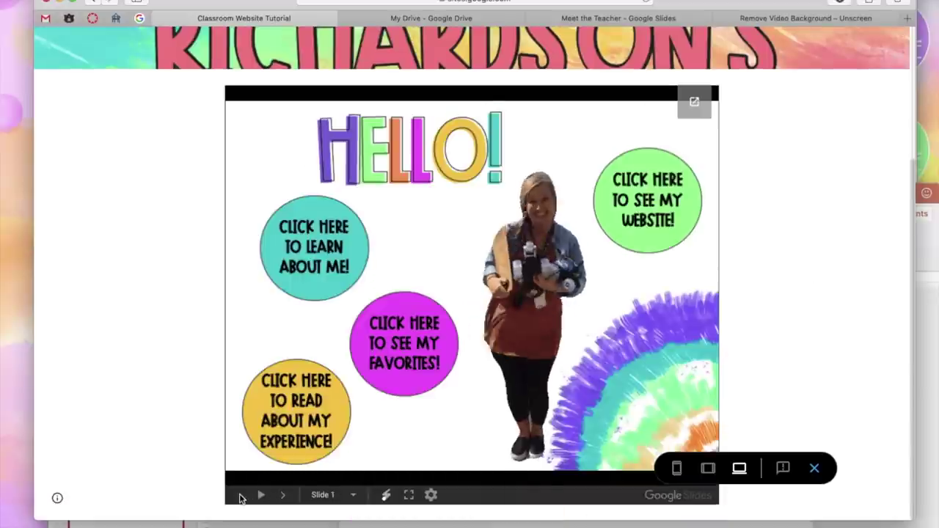
click(282, 496)
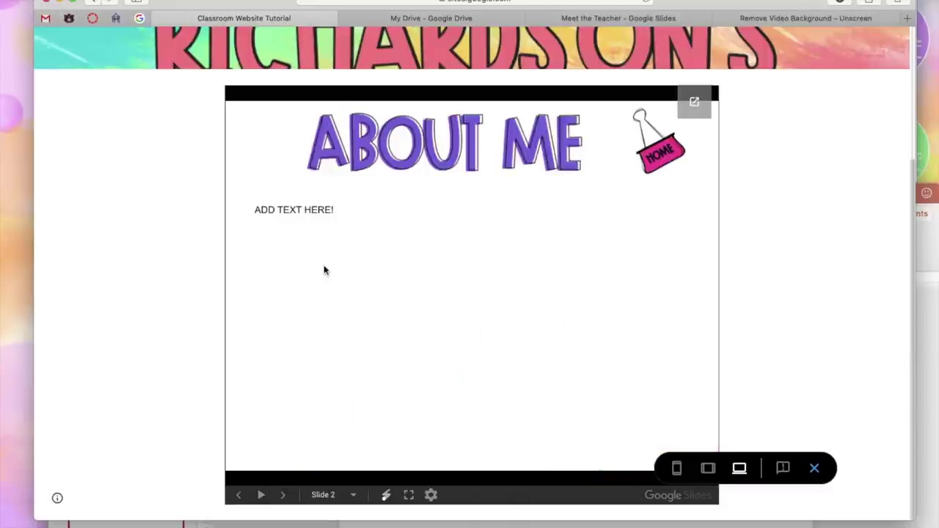
Test the slideshow's experience and favorites links in the preview, returning to the Hello slide through the home link
click(663, 158)
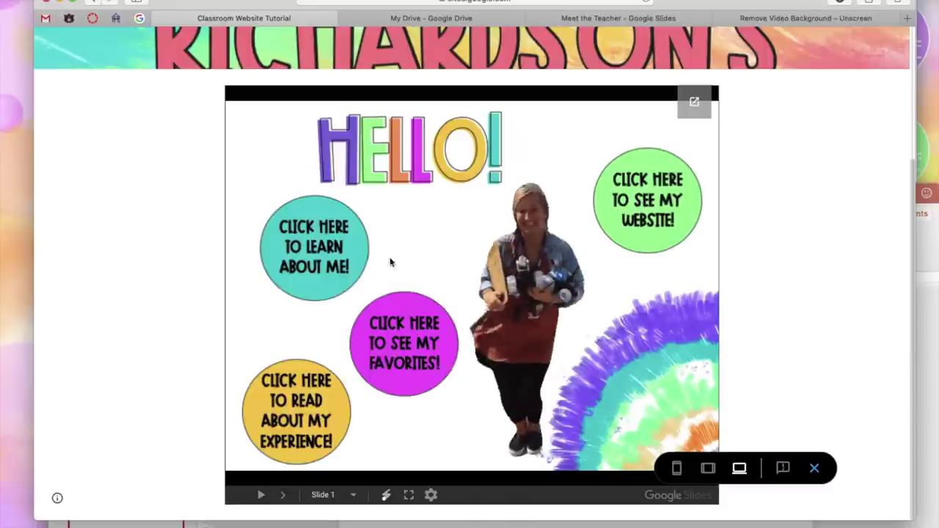
click(299, 425)
click(663, 156)
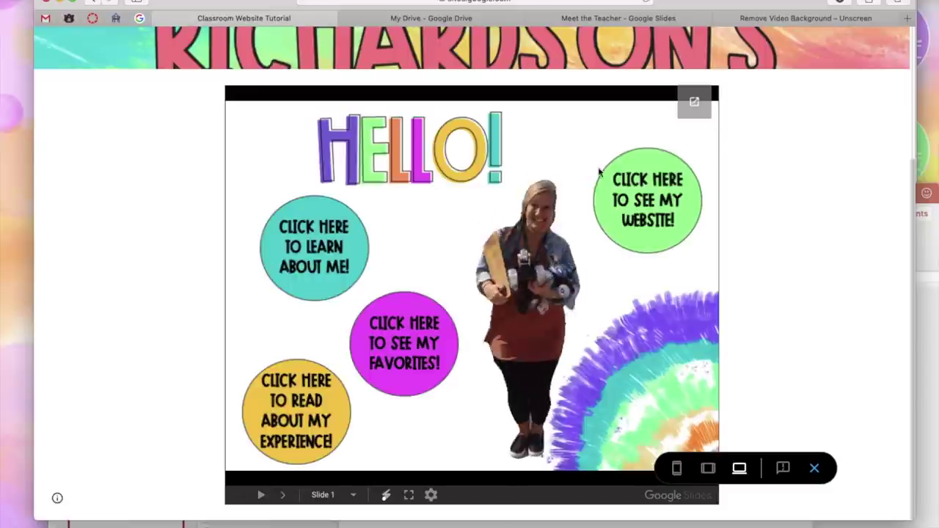
click(374, 396)
click(669, 144)
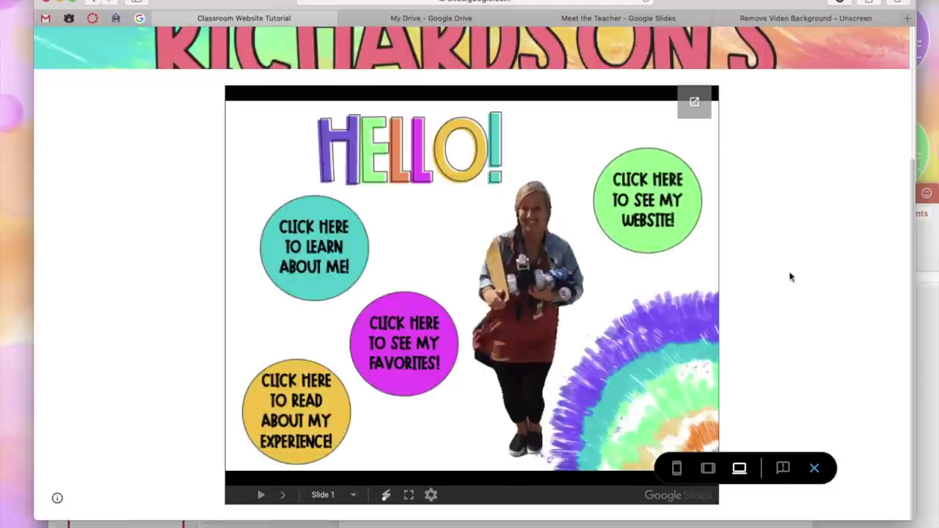
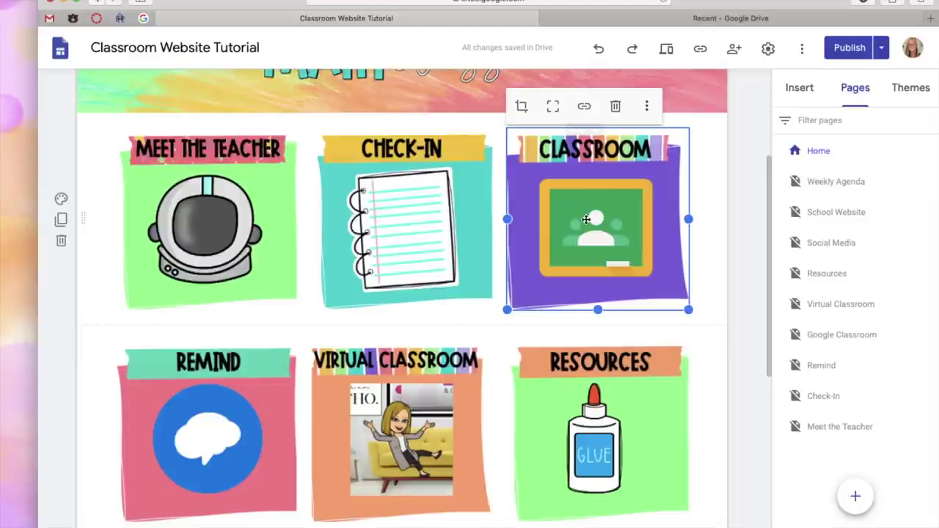
Copy the class's Google Classroom web address from Chrome and apply it as the link on the Home page's Classroom image
click(584, 108)
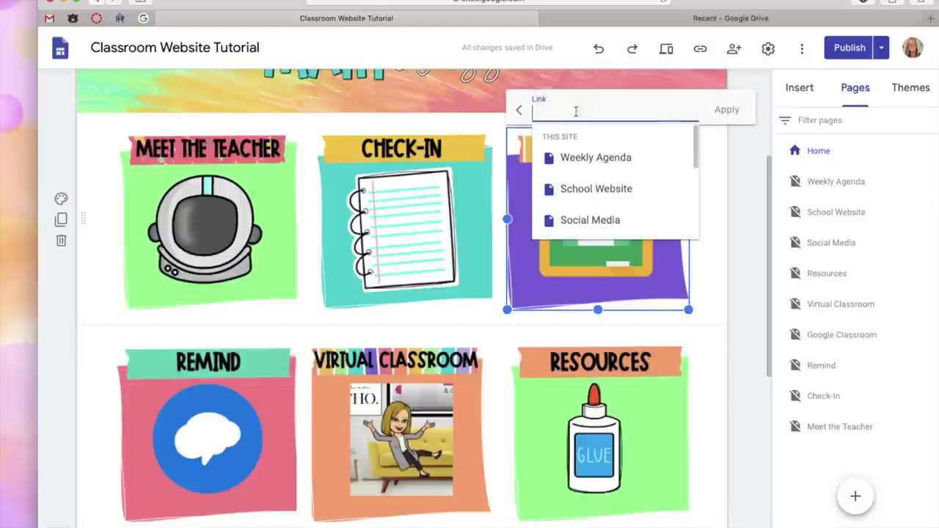
click(335, 522)
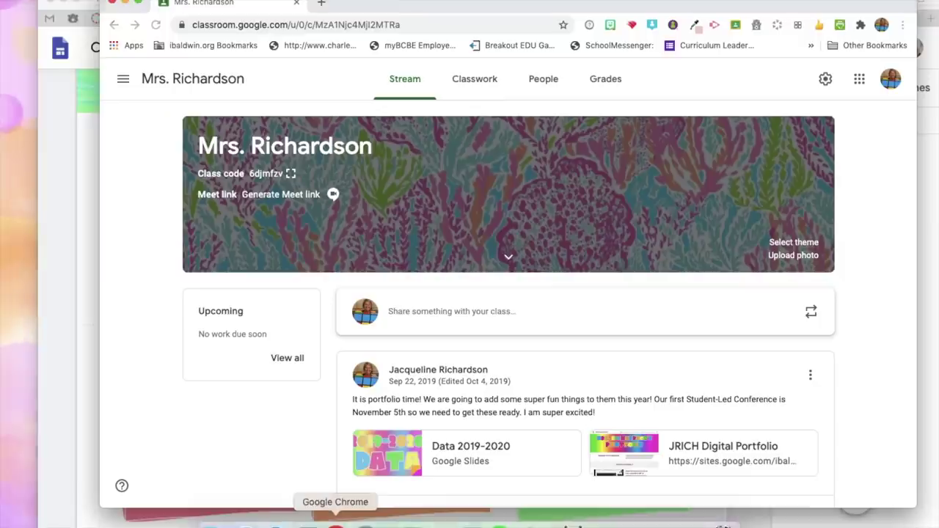
click(413, 24)
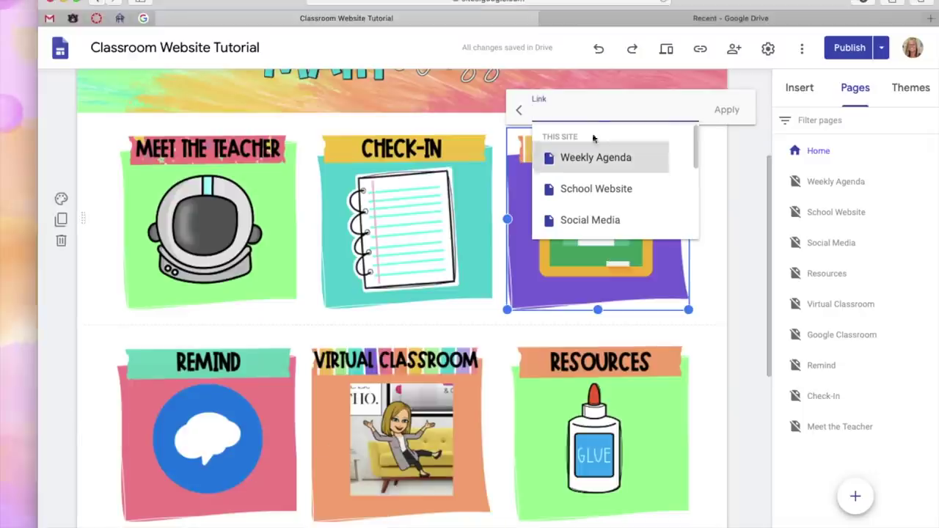
key(ctrl+v)
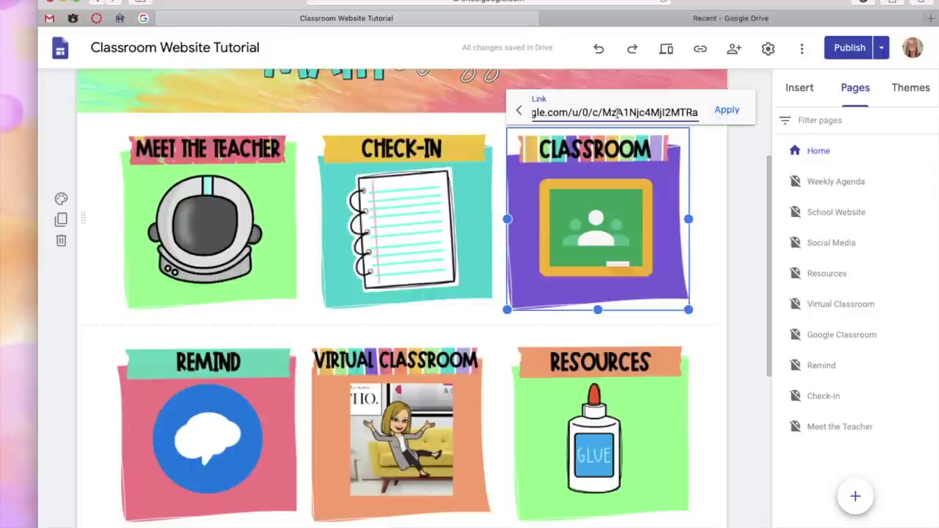
click(727, 110)
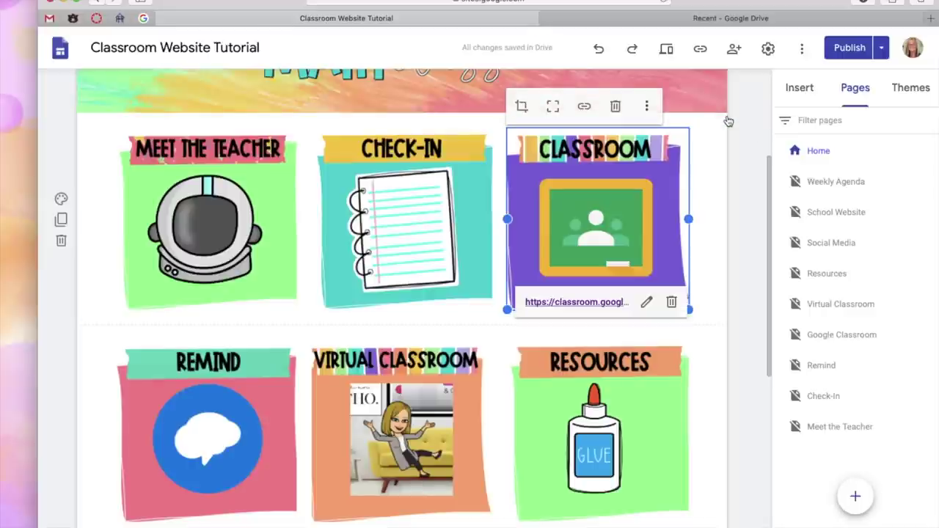
click(712, 264)
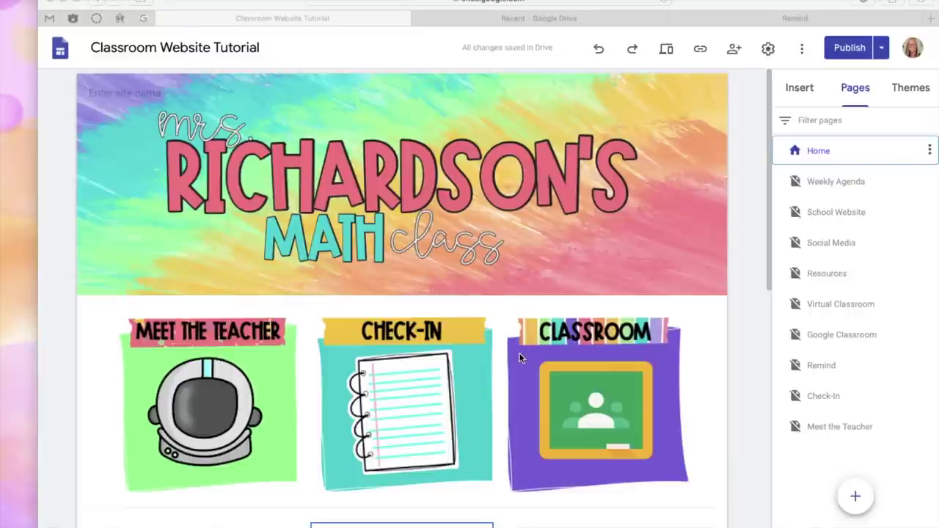
scroll(520, 357, down, 7)
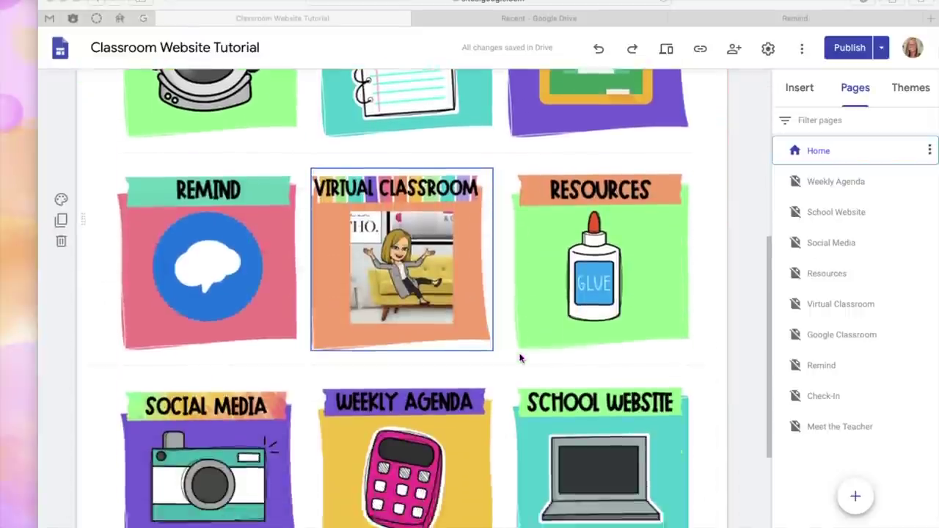
Link the Home page's Remind image to the site's Remind page
scroll(519, 357, up, 7)
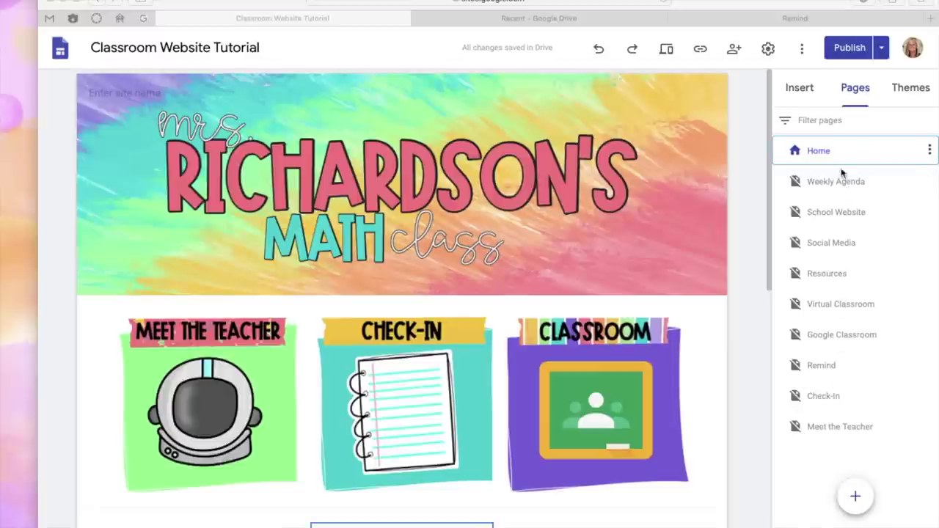
scroll(506, 338, down, 5)
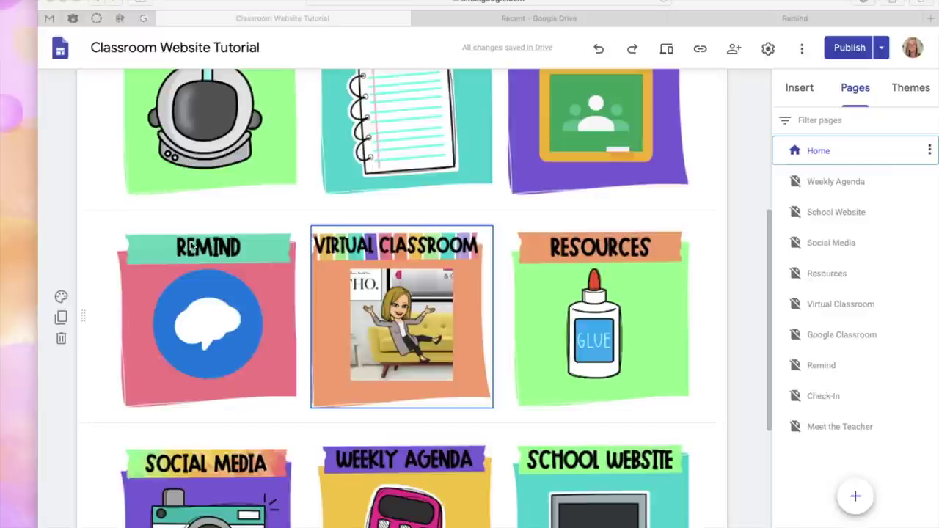
click(233, 334)
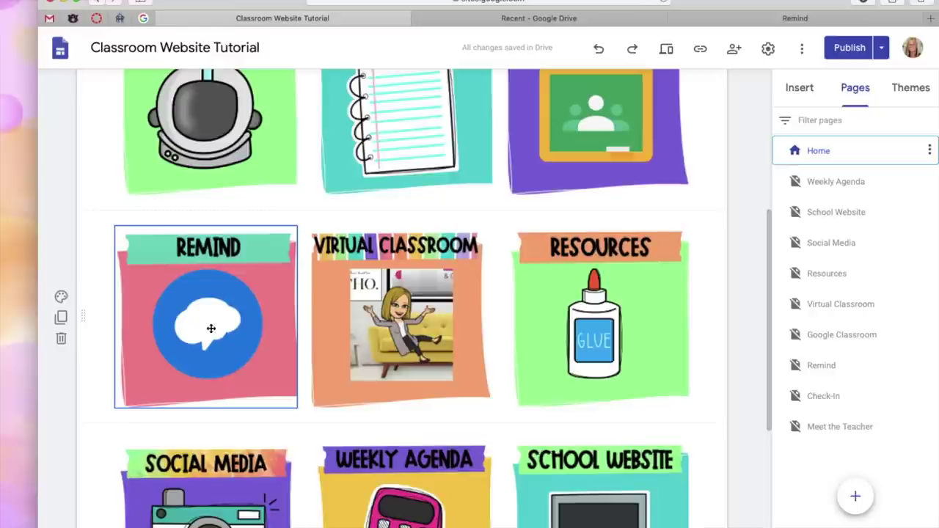
click(210, 328)
click(191, 204)
scroll(222, 308, down, 5)
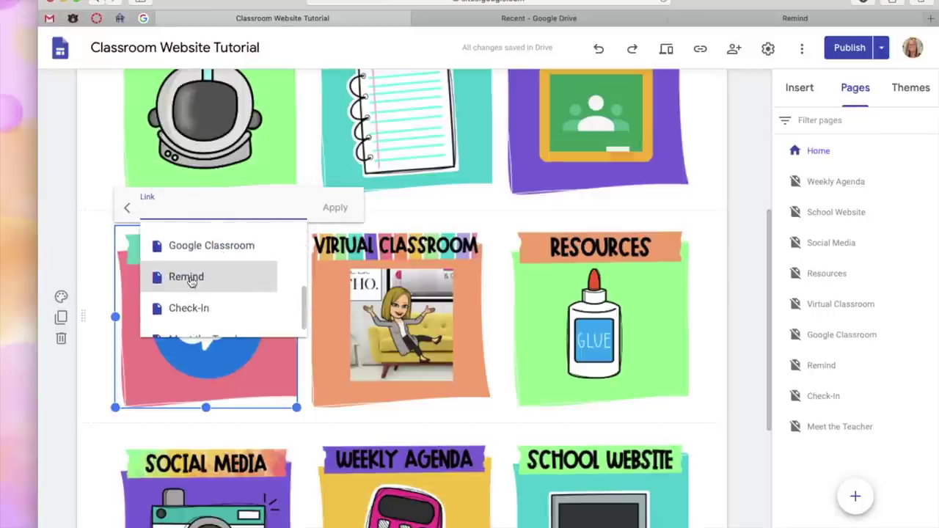
click(191, 279)
click(335, 207)
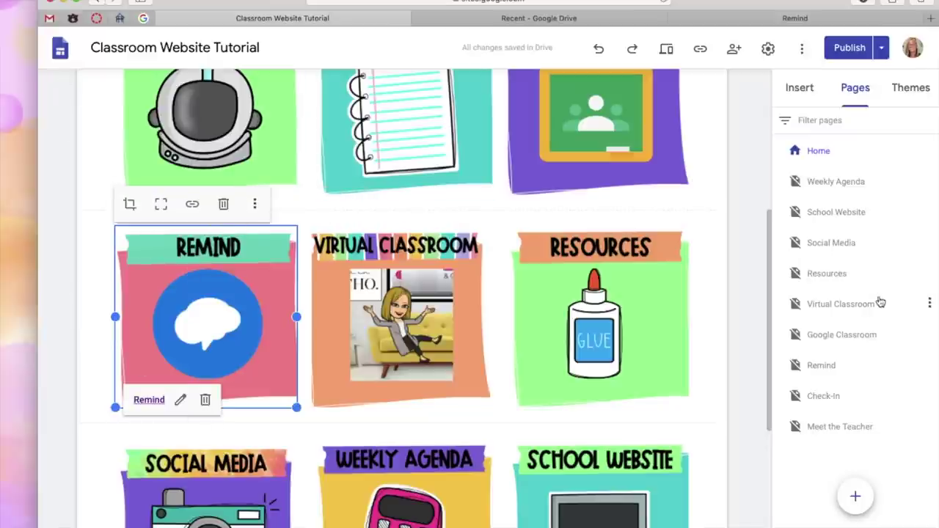
Open the site's Remind page, switch to Remind, and copy the All classes widget code with the type set to Wix
click(826, 364)
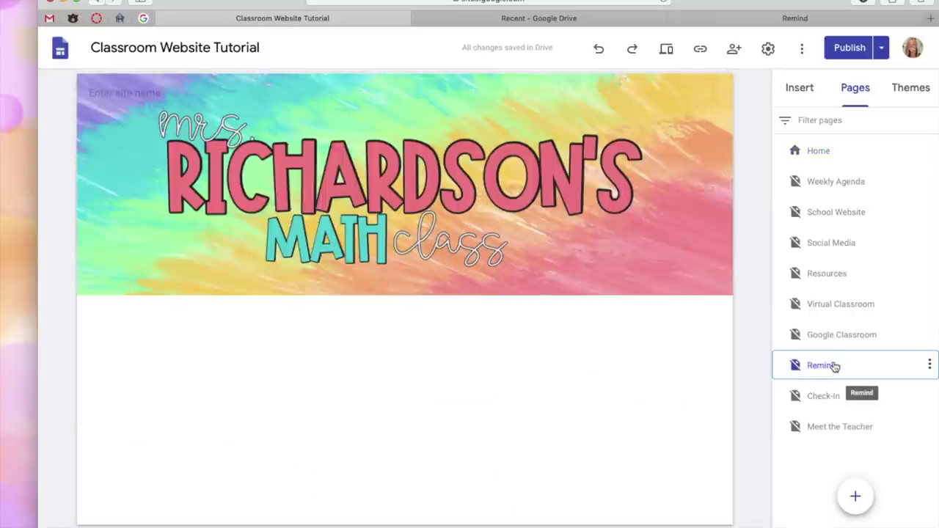
click(783, 17)
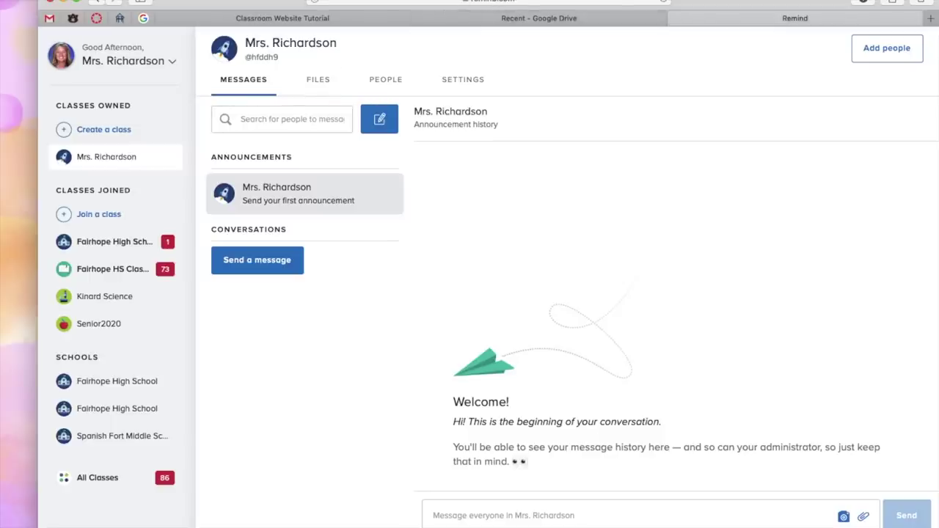
click(173, 63)
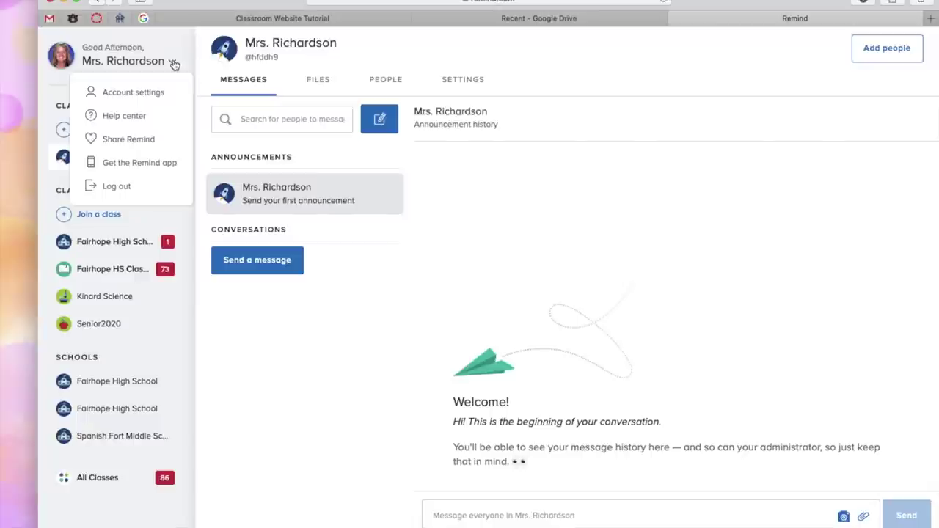
click(134, 92)
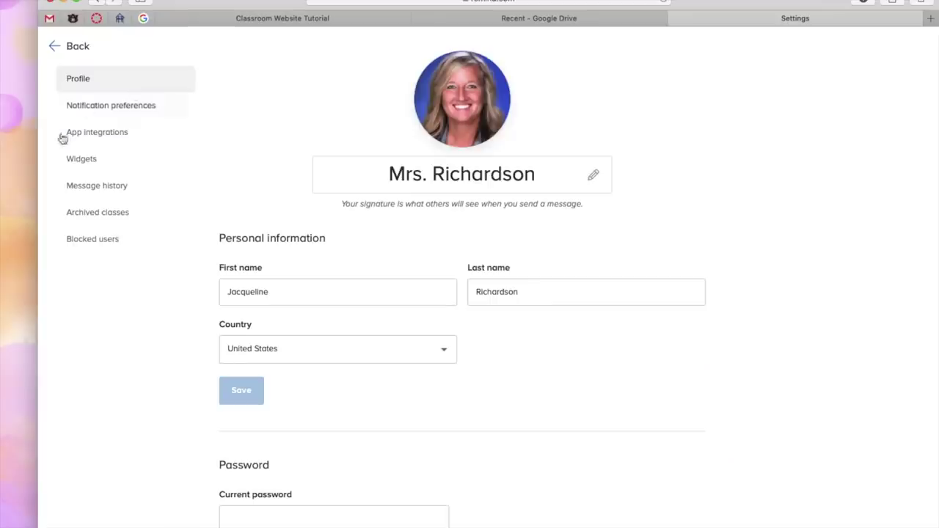
click(88, 163)
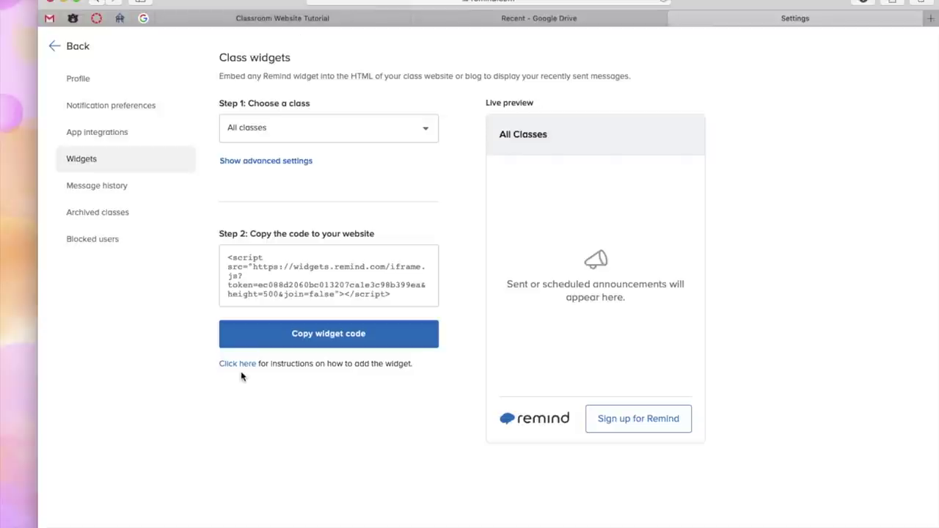
click(247, 163)
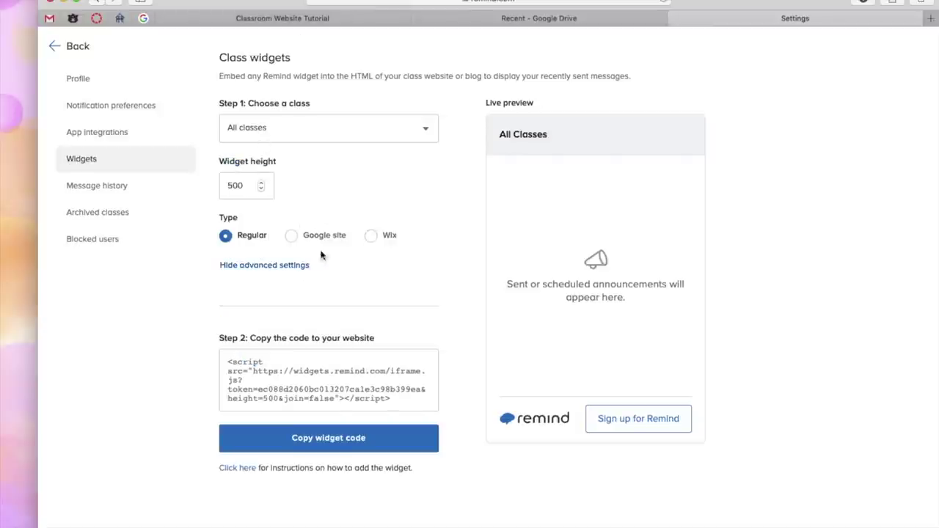
click(371, 236)
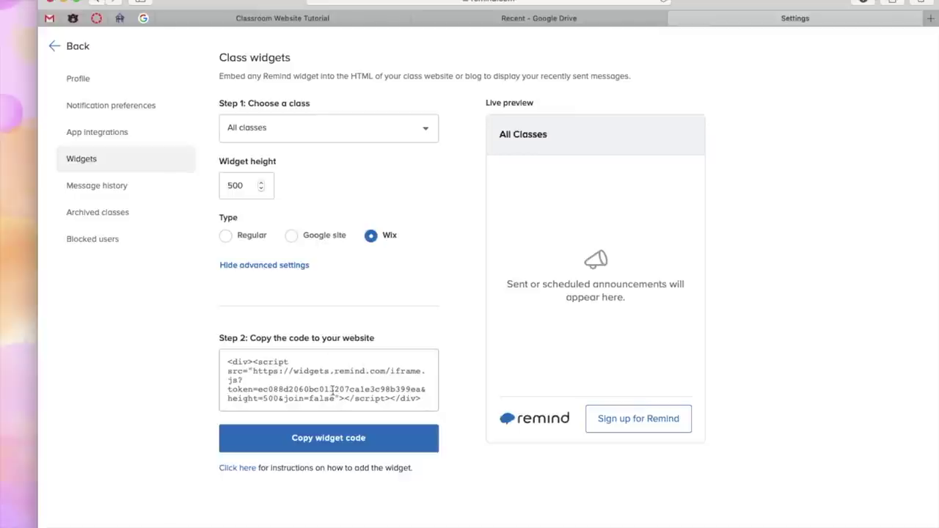
click(332, 437)
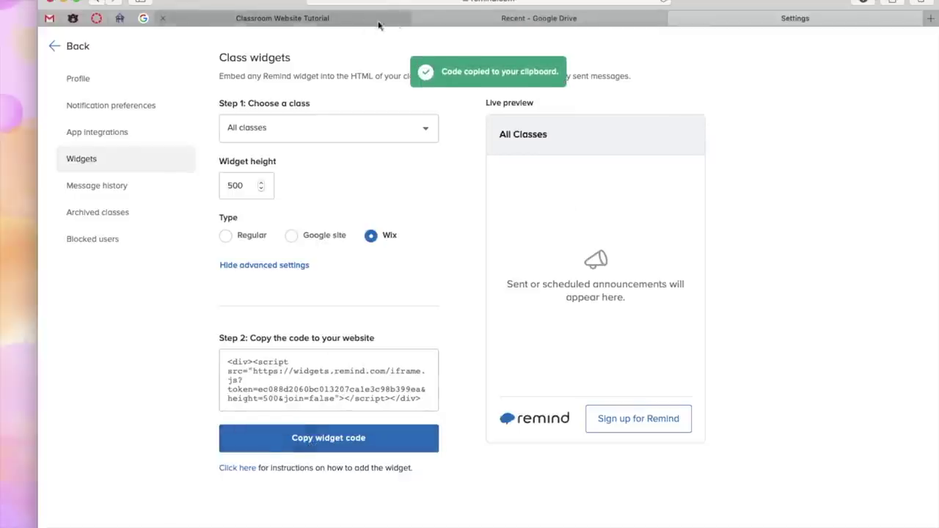
Back in Google Sites, embed the copied Remind widget code, including its token, on the Remind page
click(351, 21)
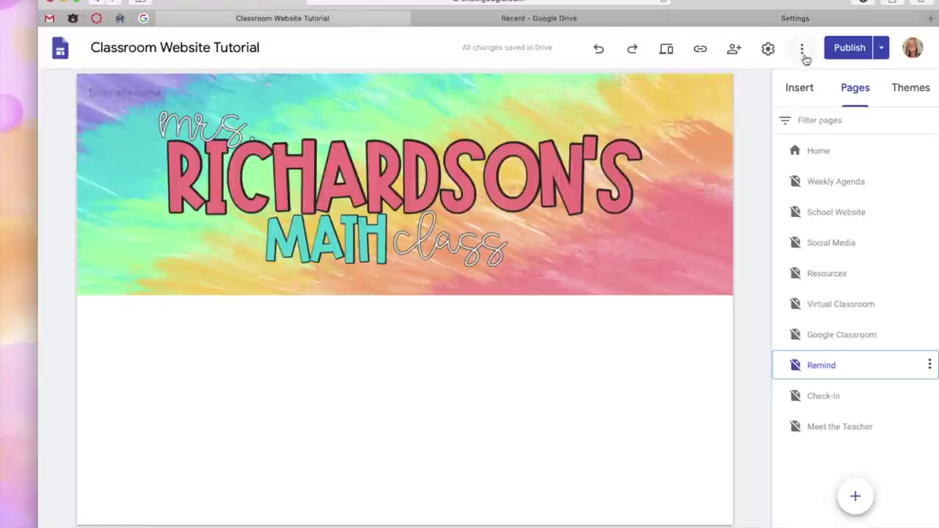
click(797, 91)
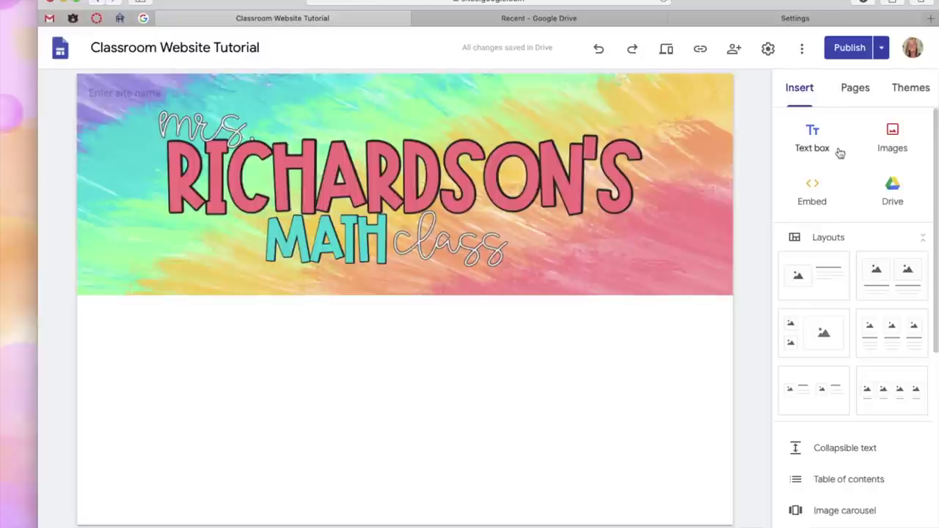
click(812, 191)
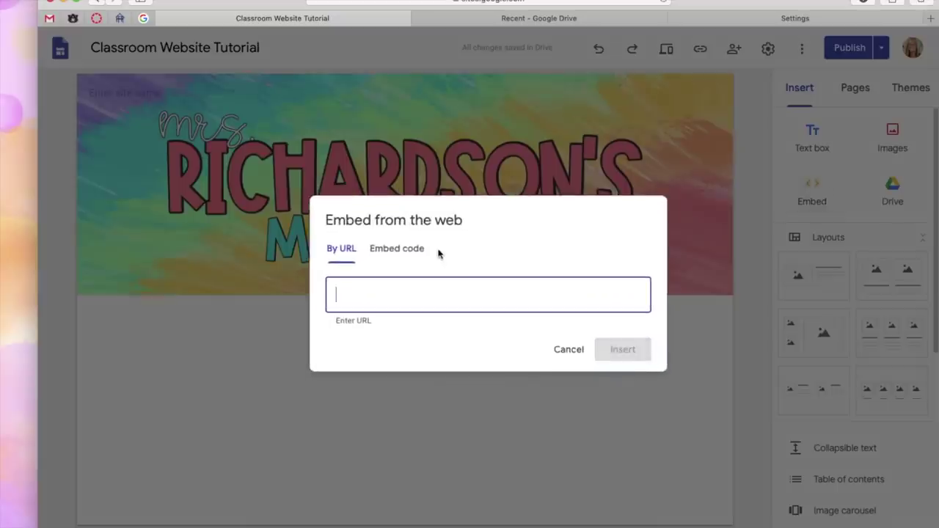
click(408, 248)
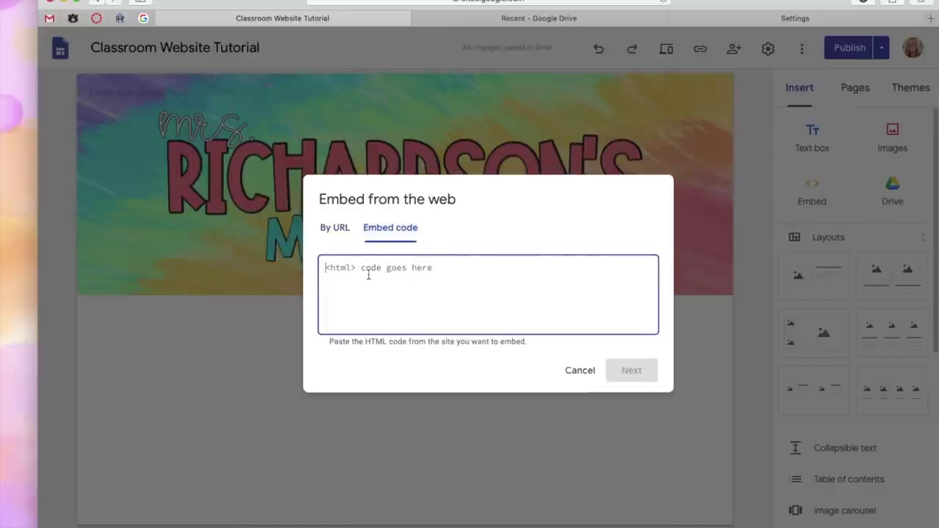
key(super+v)
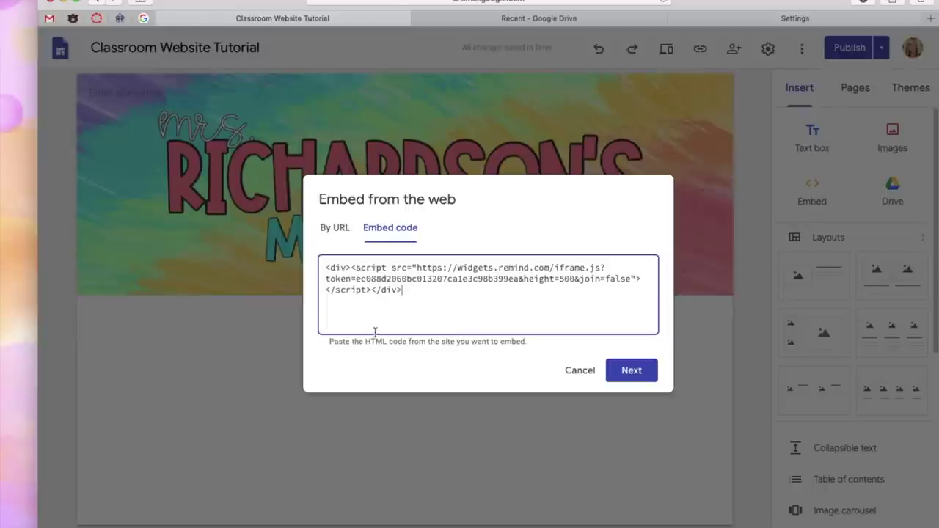
click(629, 373)
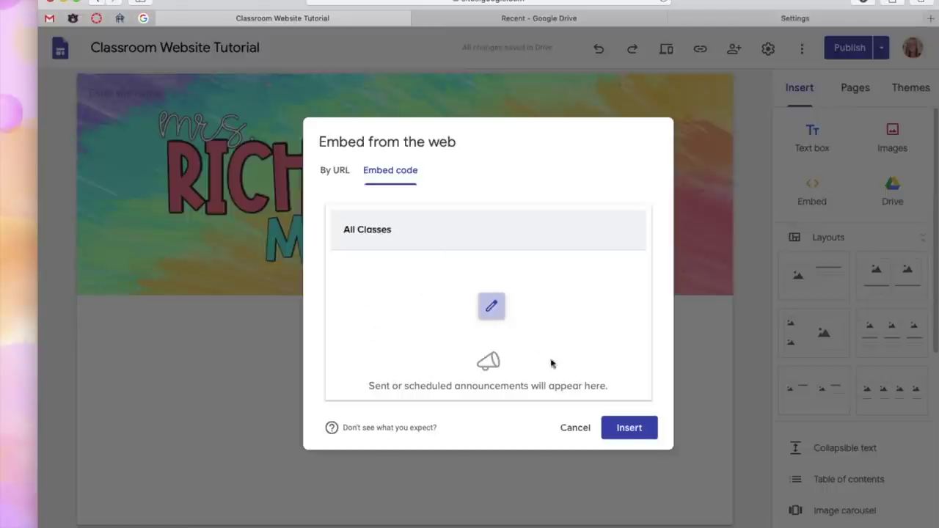
click(629, 428)
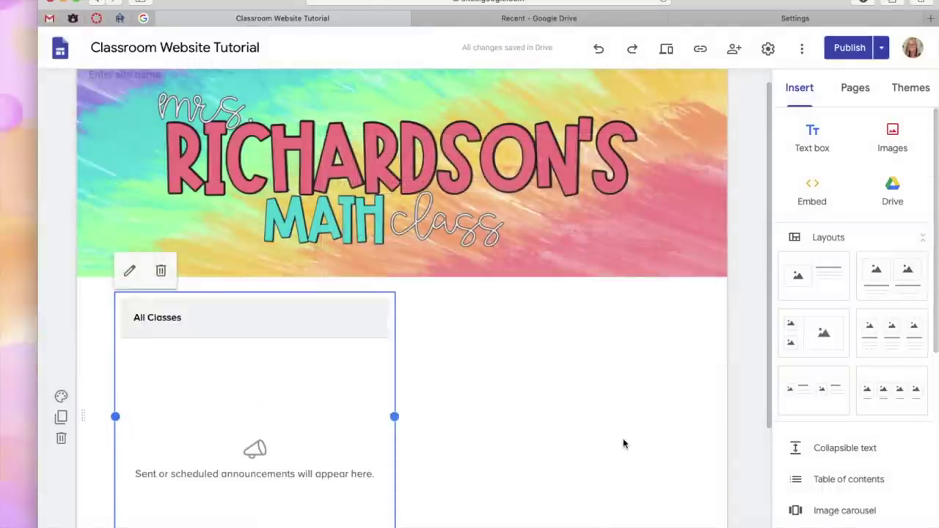
Centre the embedded Remind announcements widget on the page below the header
scroll(624, 444, down, 3)
drag(300, 298, 426, 299)
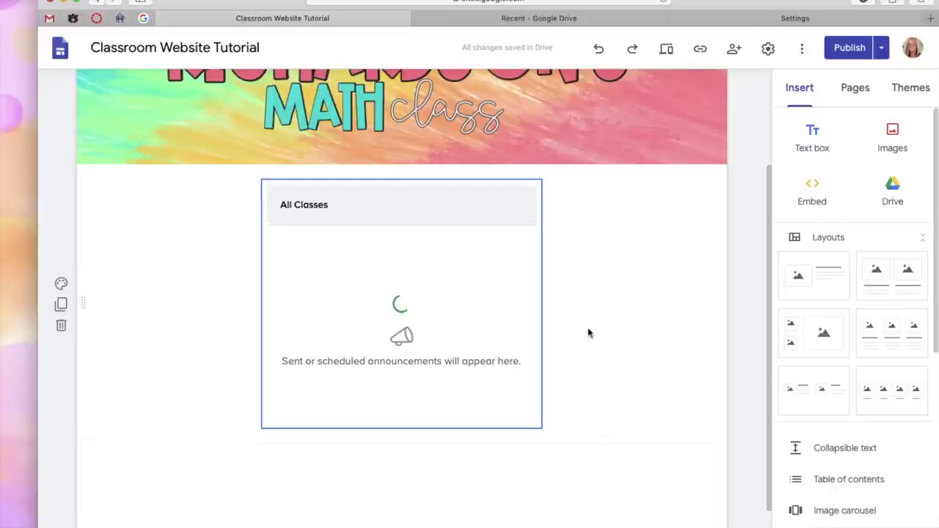
scroll(587, 333, down, 1)
scroll(588, 333, up, 2)
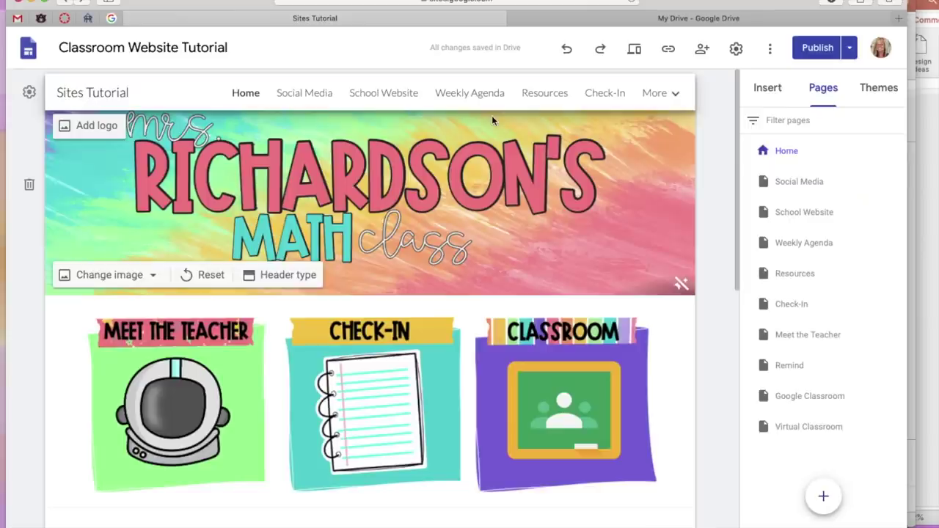
Change the site's navigation mode to Side in the navigation settings
click(675, 93)
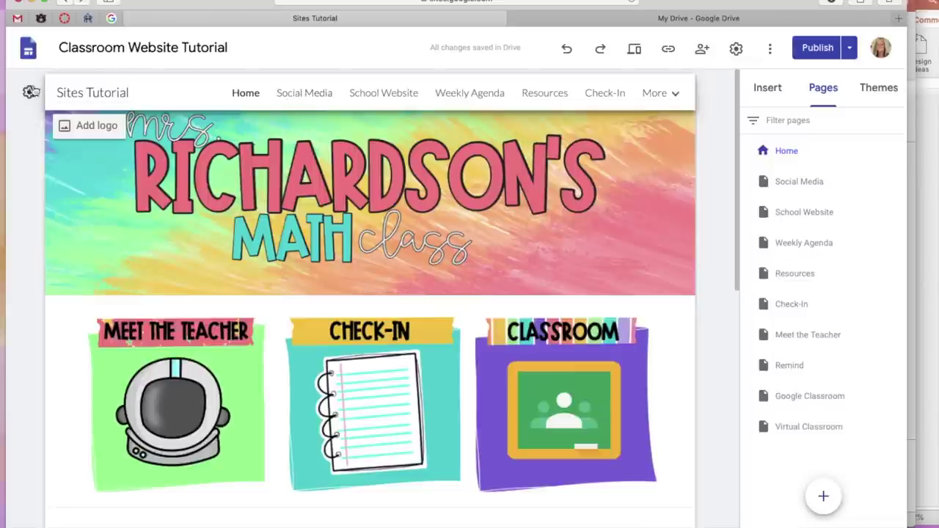
click(29, 92)
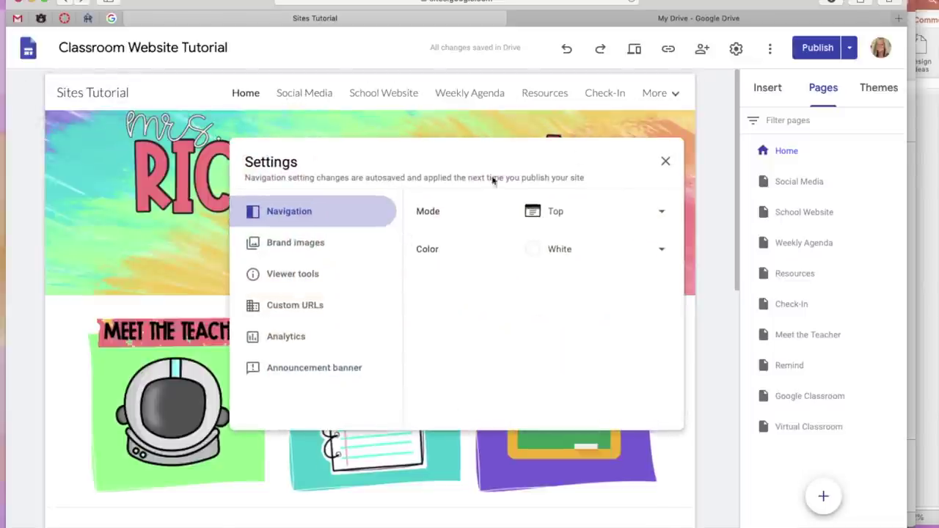
click(662, 214)
click(593, 247)
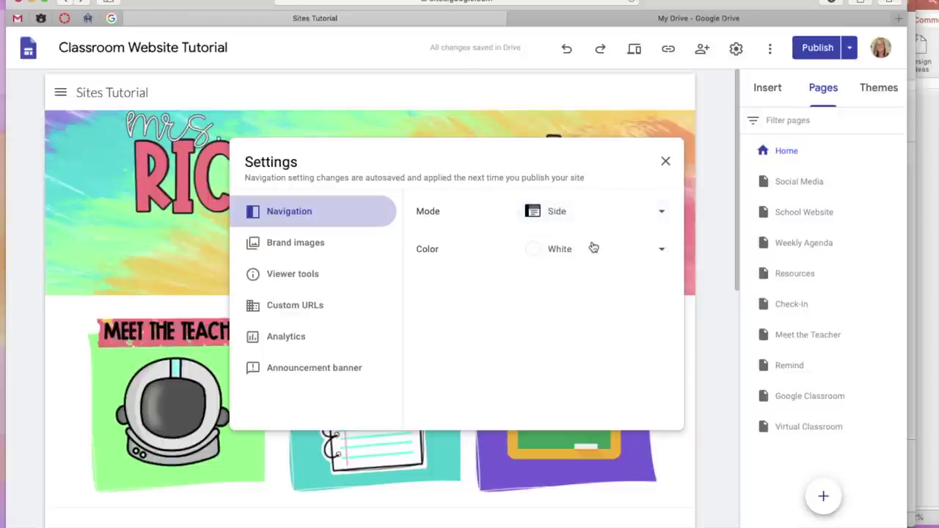
click(665, 161)
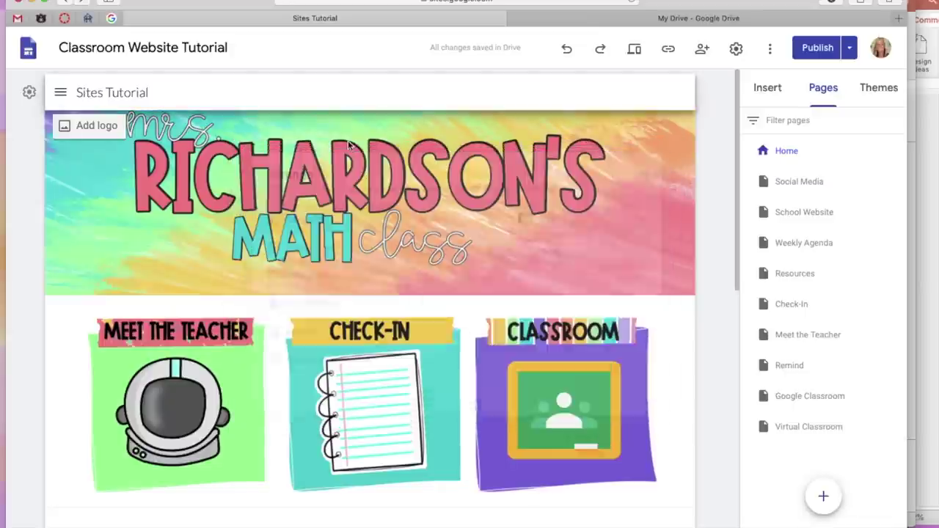
Examine the side navigation menu in the editor and in the site preview
click(61, 95)
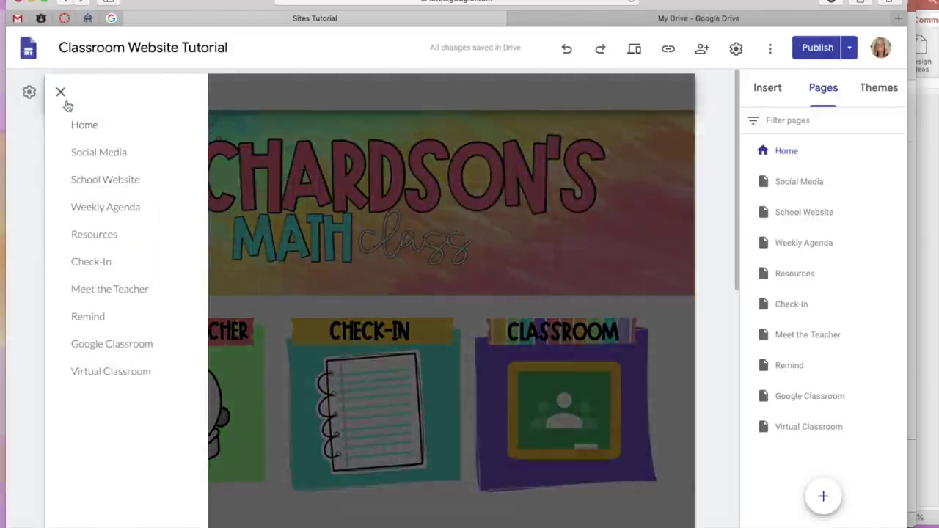
click(28, 348)
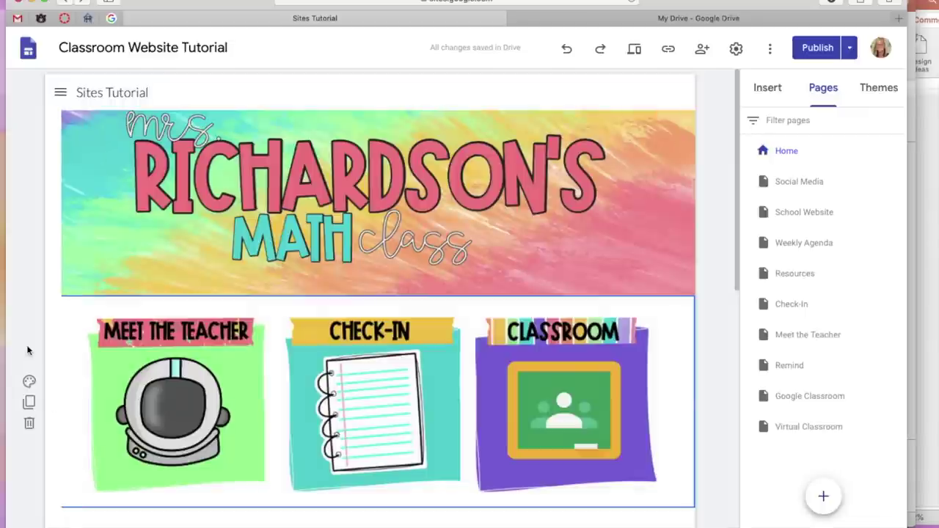
click(635, 47)
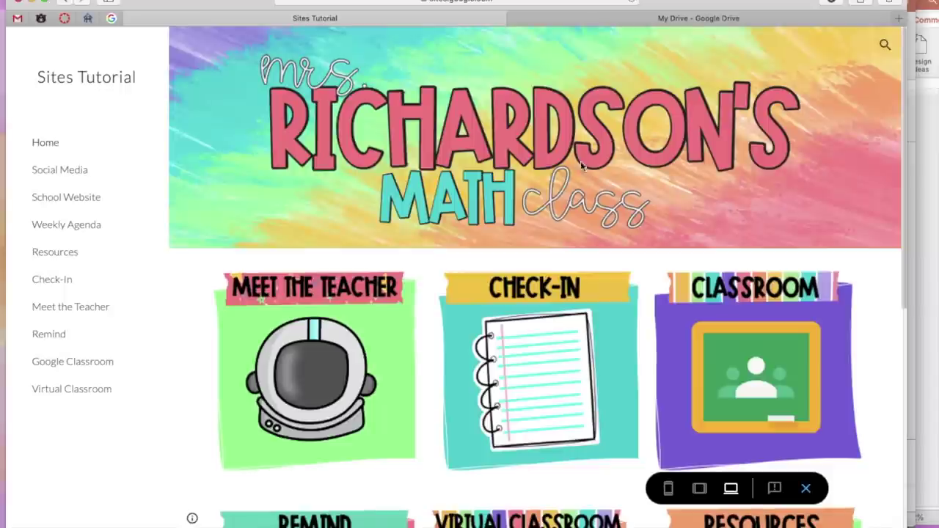
click(57, 146)
click(806, 488)
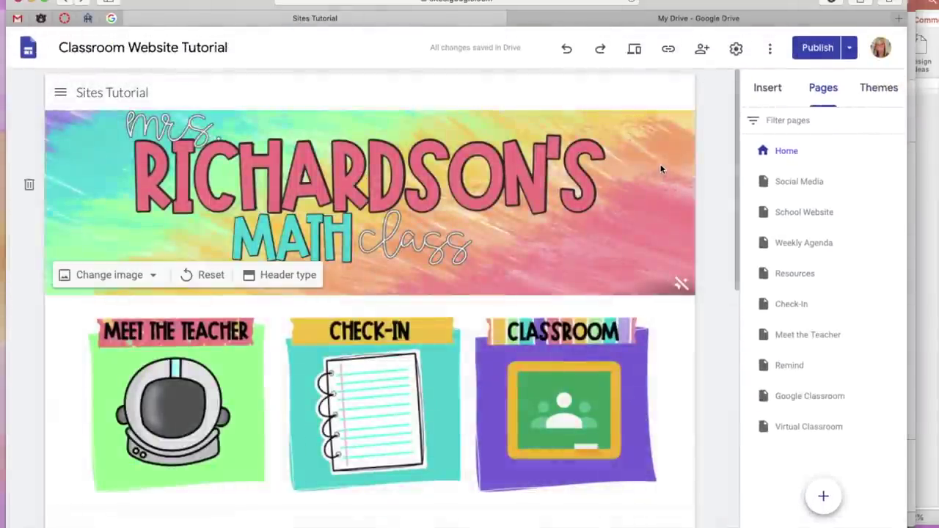
Change the site's navigation mode to Top in the navigation settings
click(29, 92)
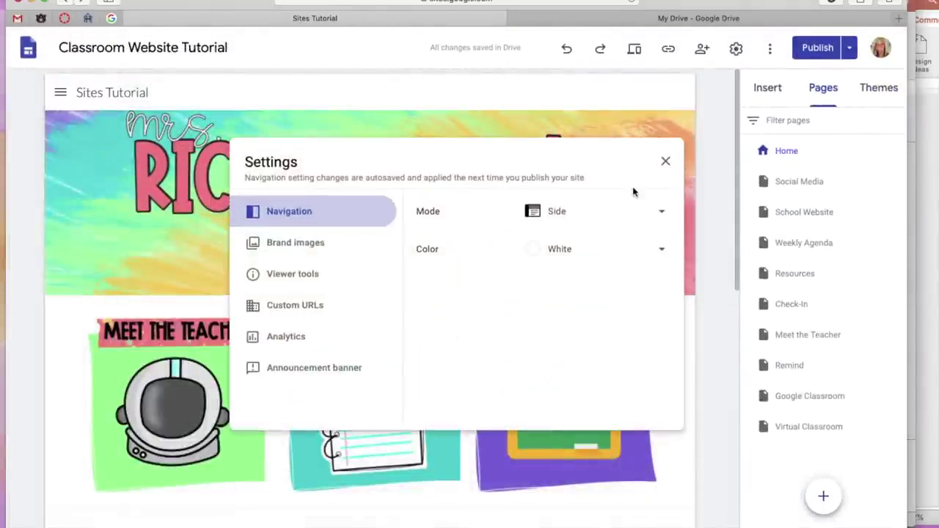
click(661, 213)
click(598, 190)
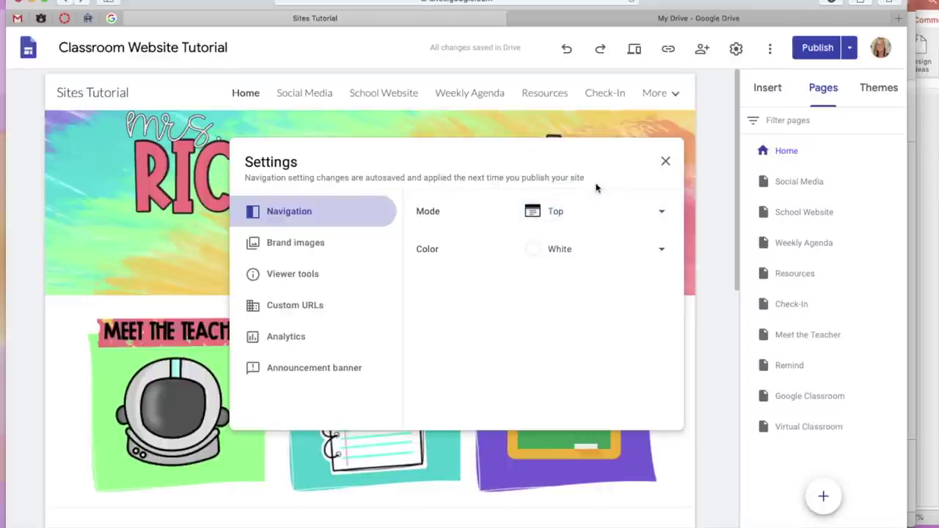
Try Black as the navigation bar colour, set it to Transparent instead, and close the settings
click(662, 252)
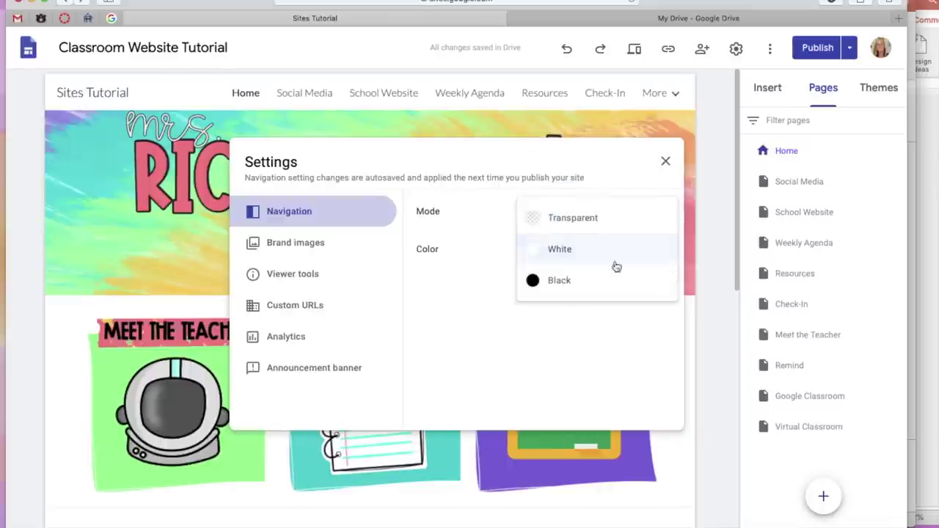
click(587, 282)
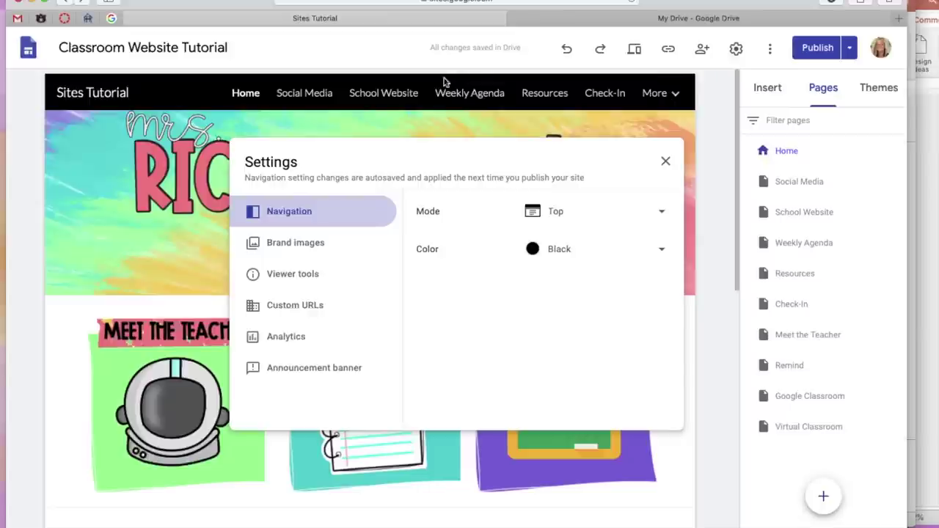
click(662, 253)
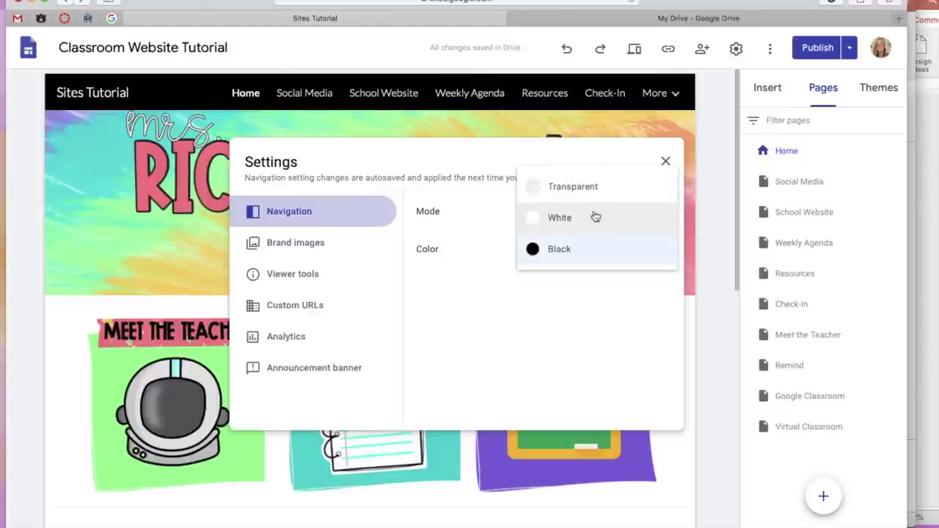
click(592, 189)
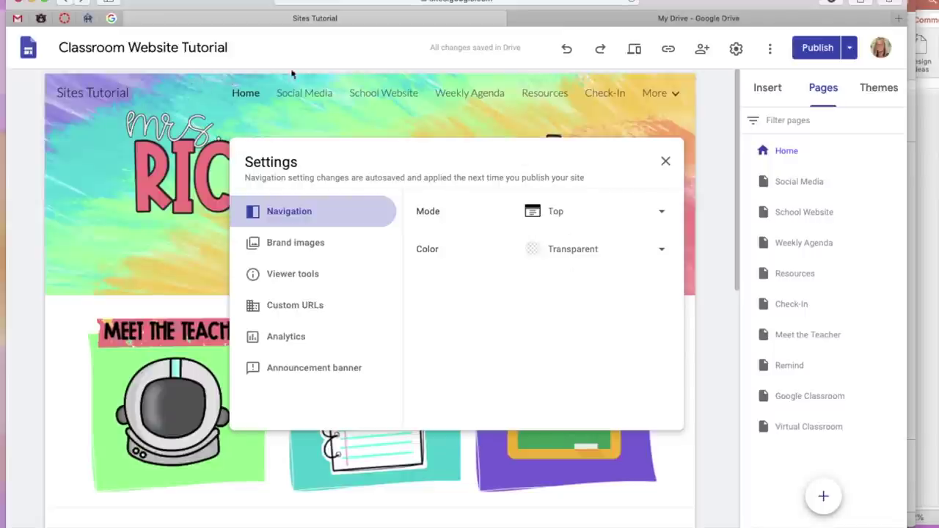
click(666, 161)
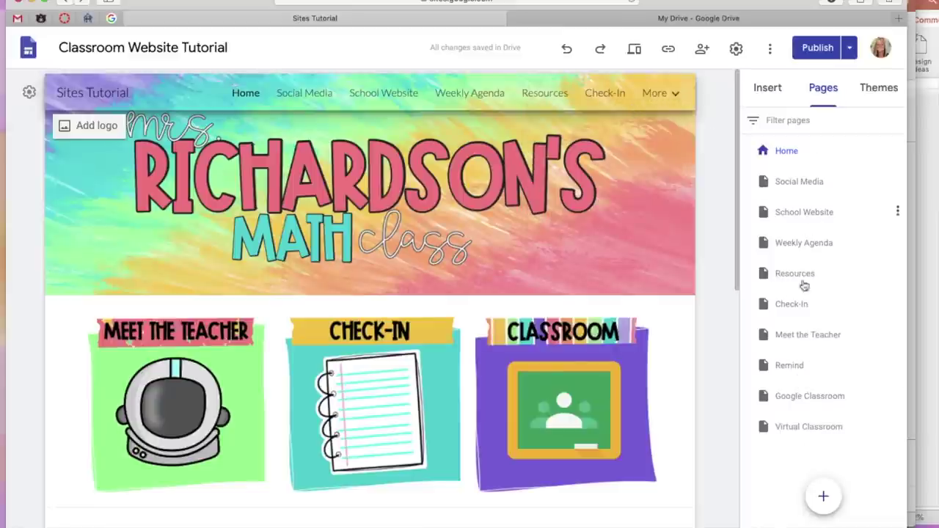
Nest every other page, from Social Media to Virtual Classroom, as a subpage of Home, and place Check-In below Meet the Teacher
drag(803, 184, 791, 155)
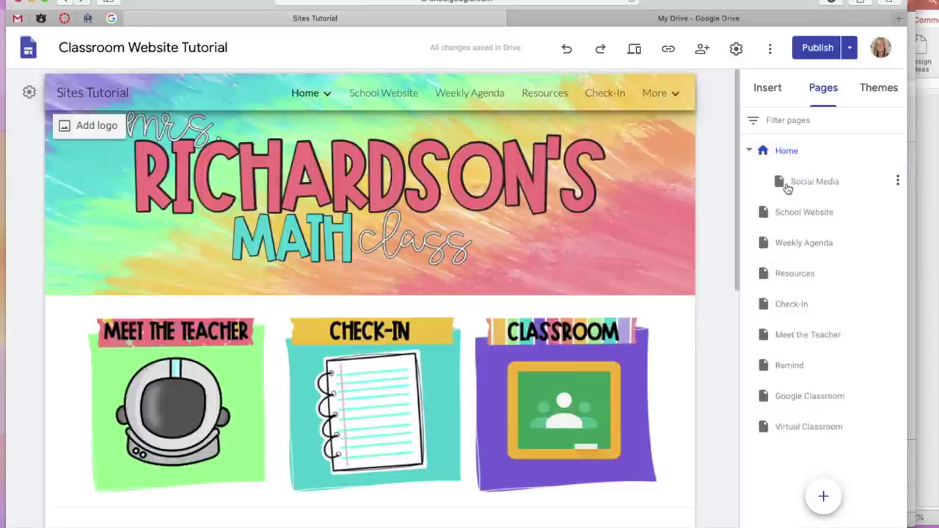
drag(794, 212, 791, 156)
drag(797, 245, 791, 156)
drag(799, 272, 779, 154)
drag(799, 303, 784, 155)
drag(799, 335, 771, 168)
drag(767, 365, 761, 149)
drag(792, 396, 761, 158)
drag(793, 433, 794, 155)
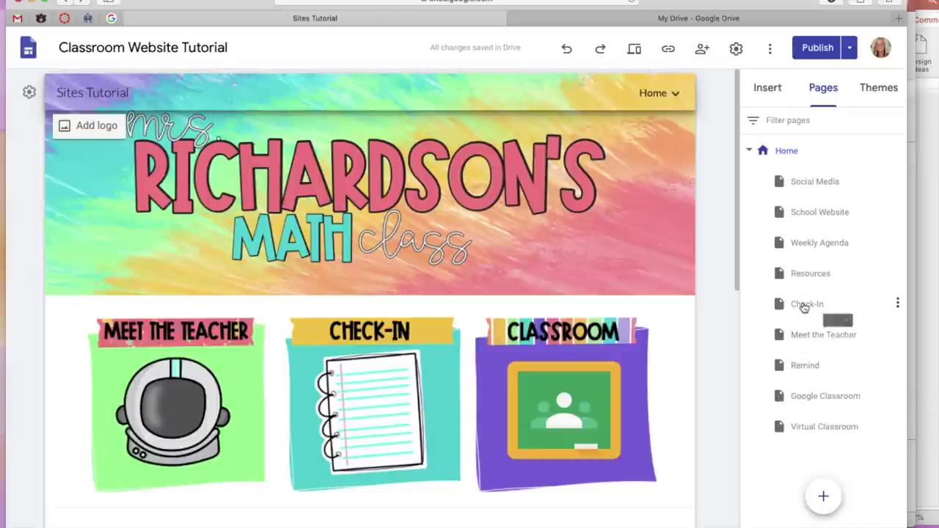
drag(805, 317, 805, 355)
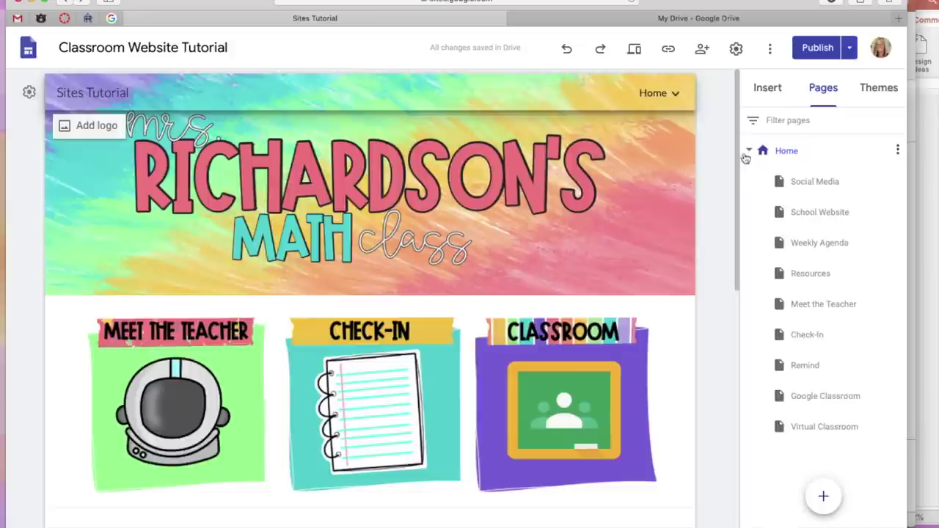
Preview the site, check the subpages listed under Home, and view the Social Media page from that list
mouse_move(677, 95)
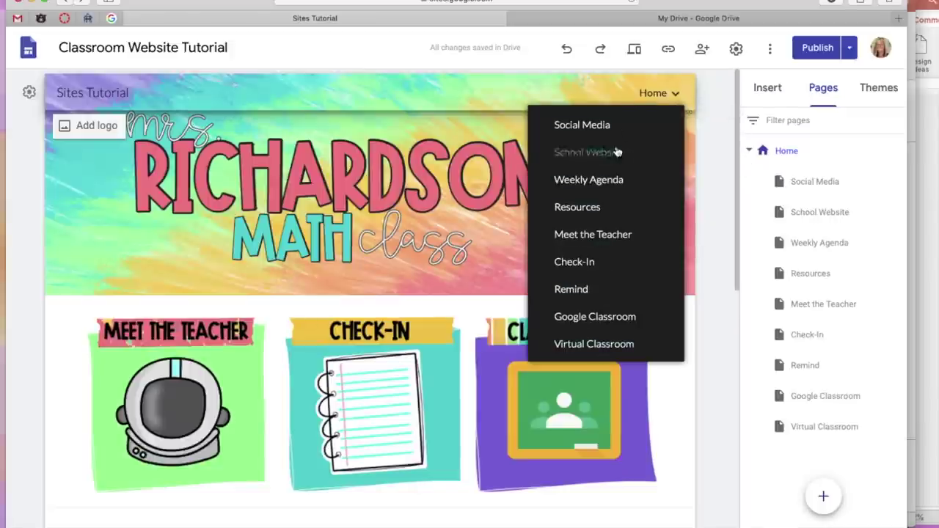
click(636, 50)
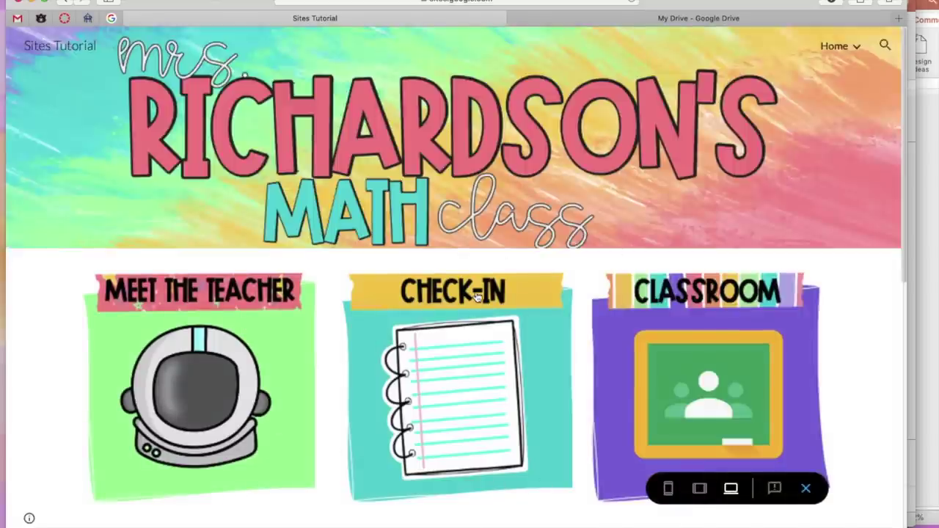
mouse_move(833, 50)
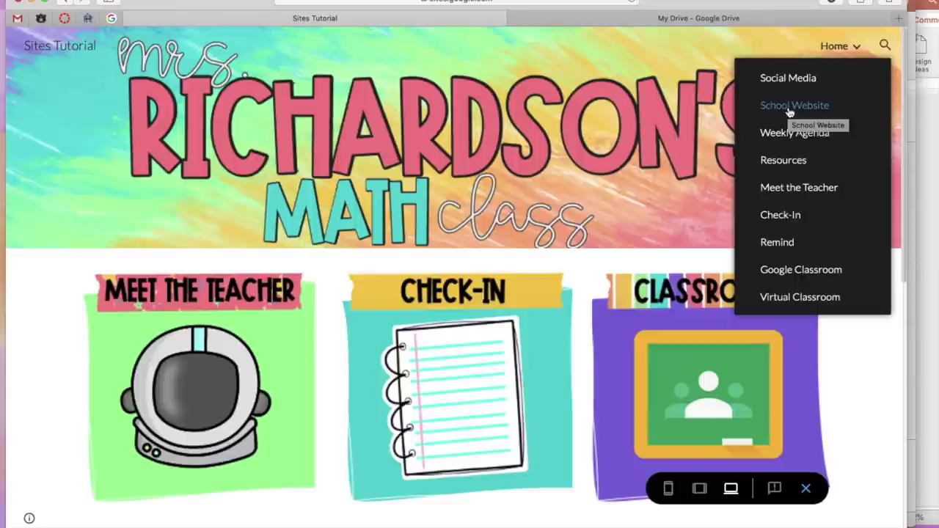
click(784, 78)
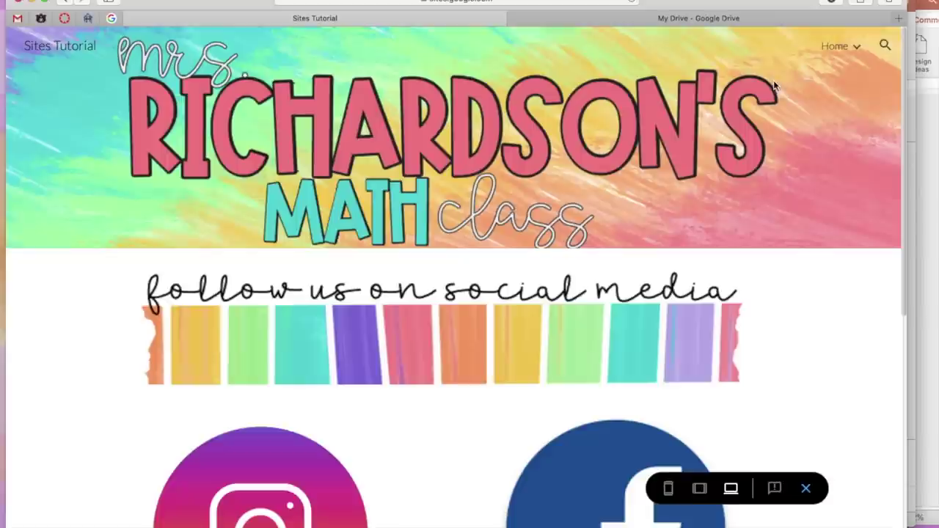
scroll(453, 449, down, 5)
scroll(452, 453, down, 5)
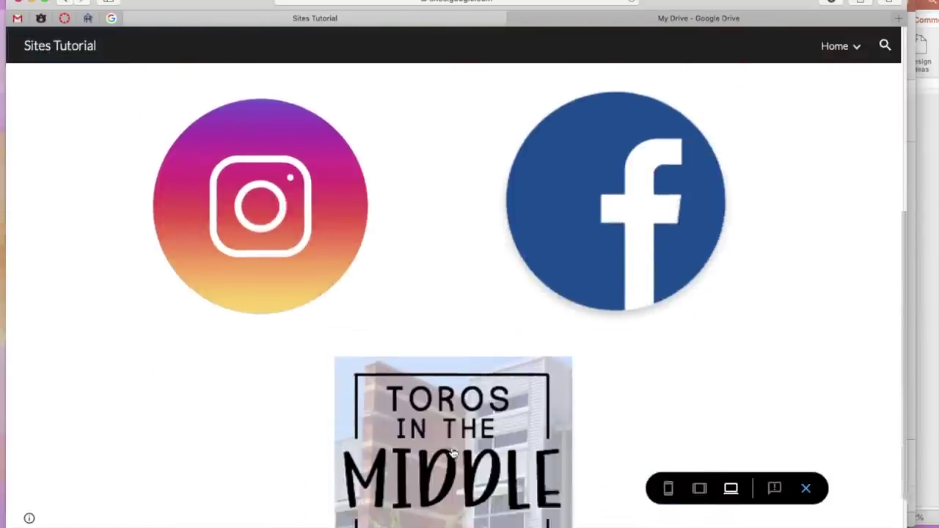